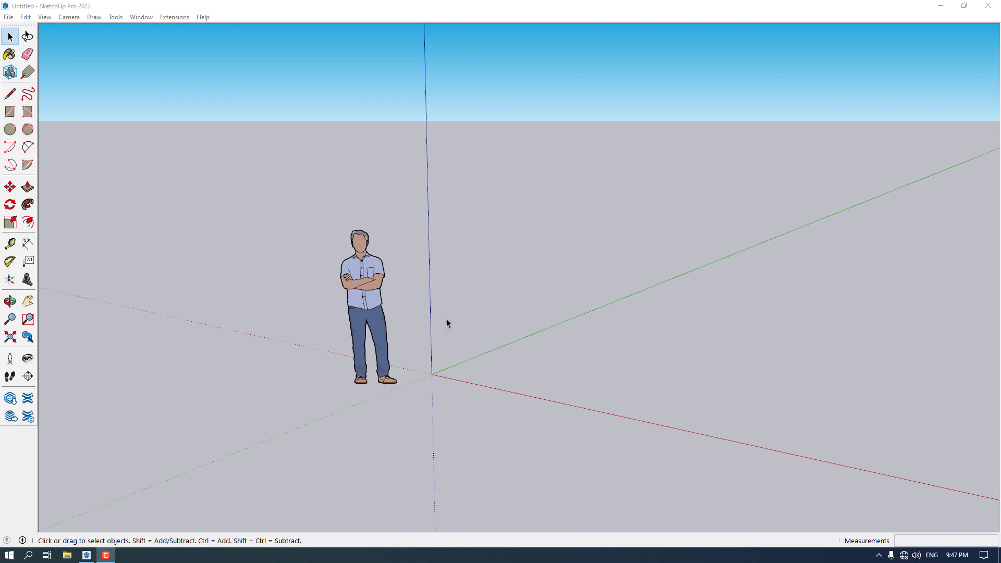
Undock the Large Tool Set toolbar and close it.
click(136, 285)
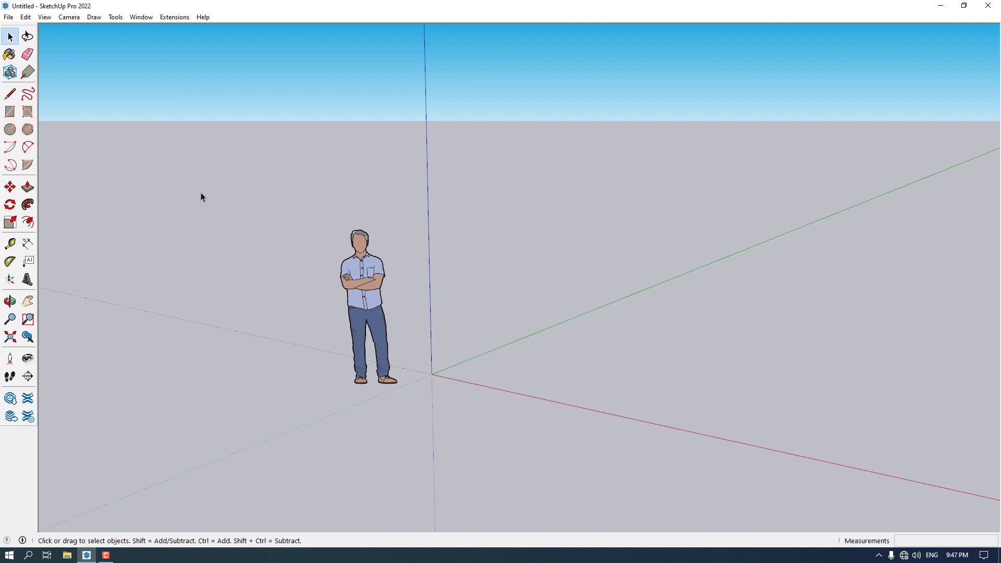
drag(31, 25, 274, 109)
click(277, 105)
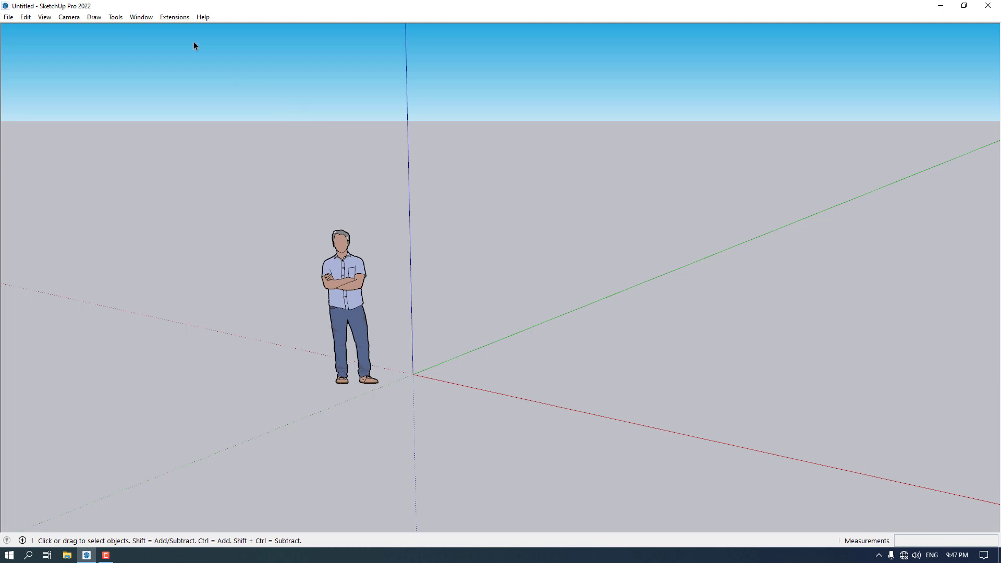
Enable the Large Tool Set toolbar and dock it beside the drawing area.
click(142, 17)
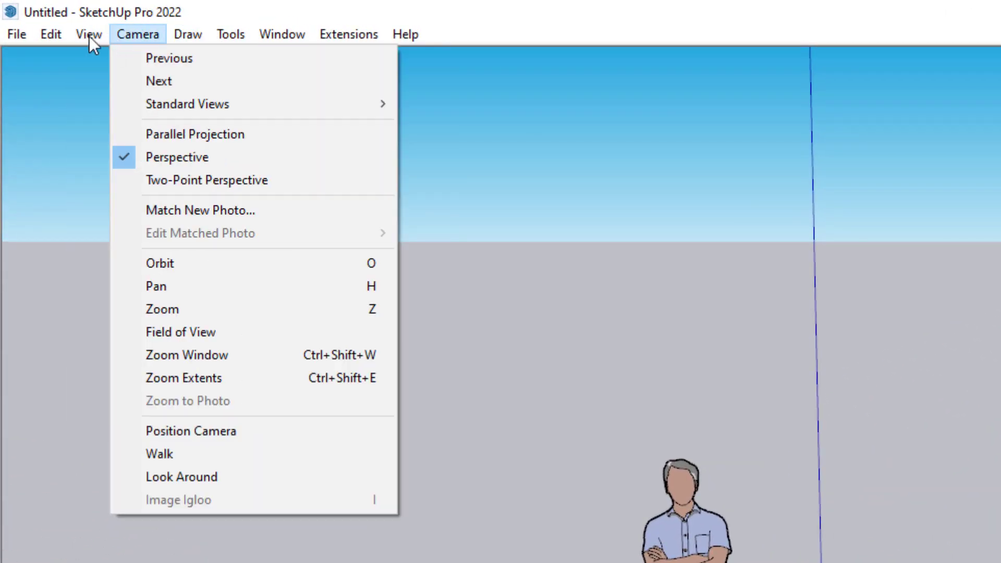
click(112, 56)
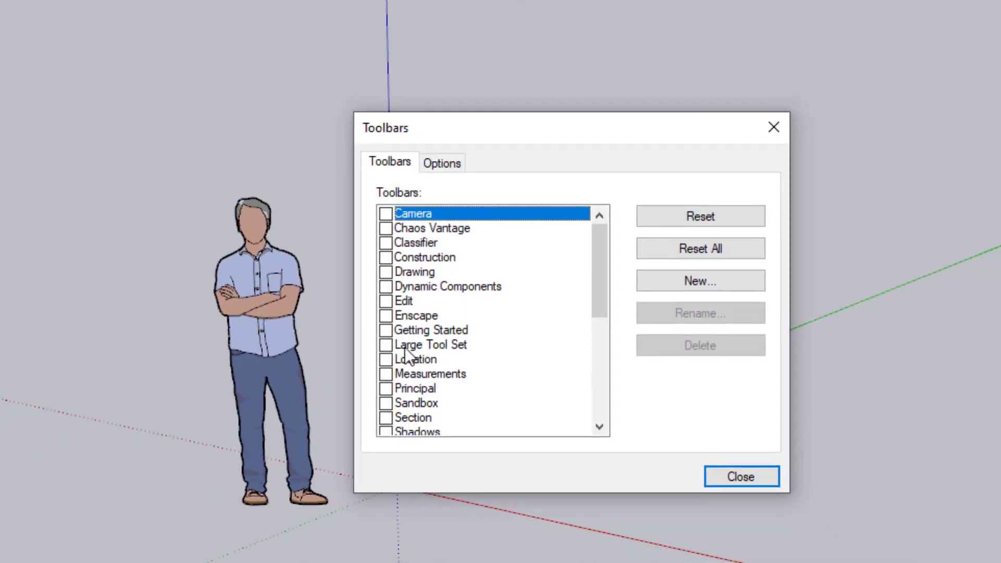
click(391, 346)
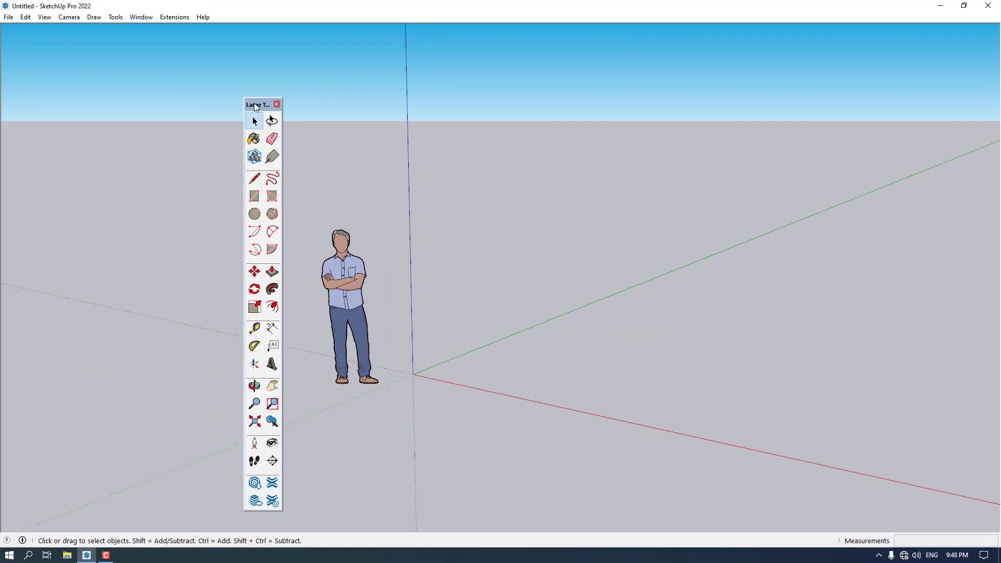
drag(255, 107, 8, 37)
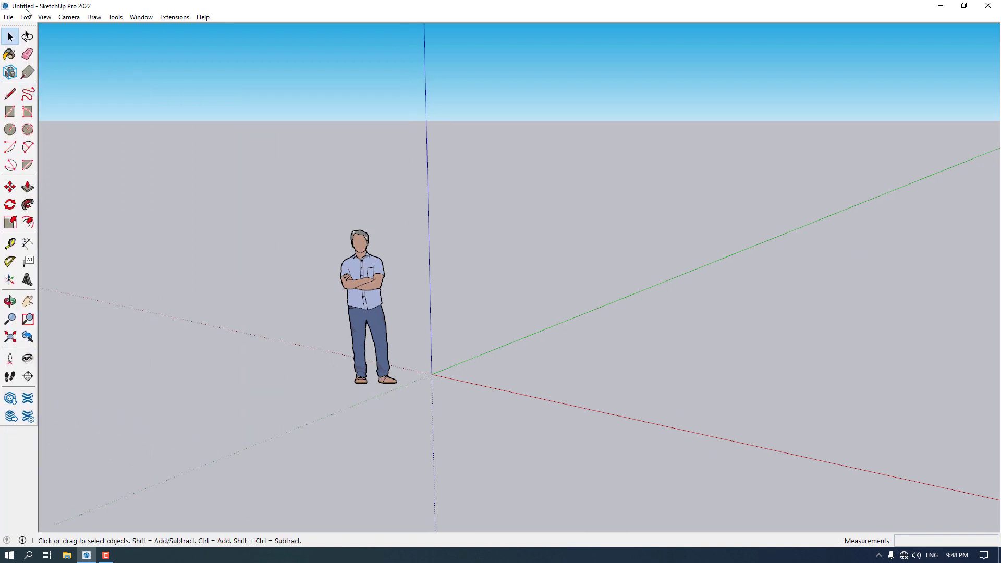
Draw a 400 by 400 cm rectangle on the ground, starting at the origin.
click(13, 114)
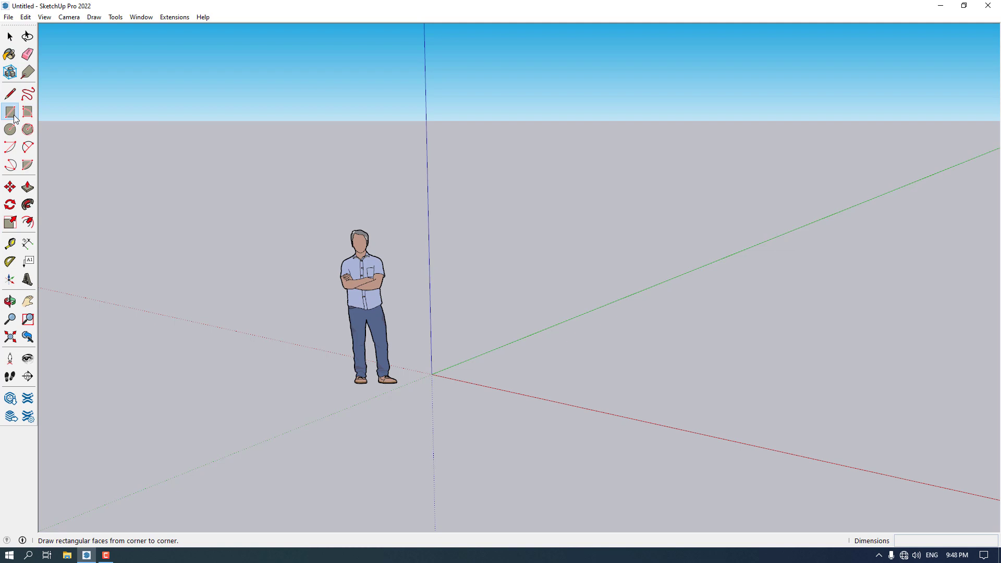
click(432, 374)
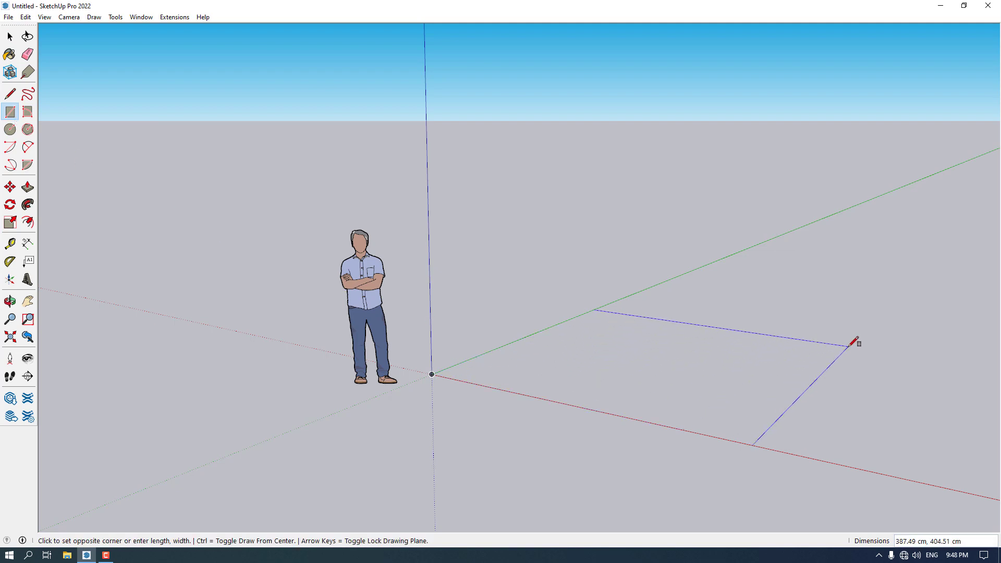
text(400, 400)
key(Return)
scroll(505, 365, down, 4)
key(space)
middle_drag(501, 380, 365, 372)
scroll(649, 403, up, 3)
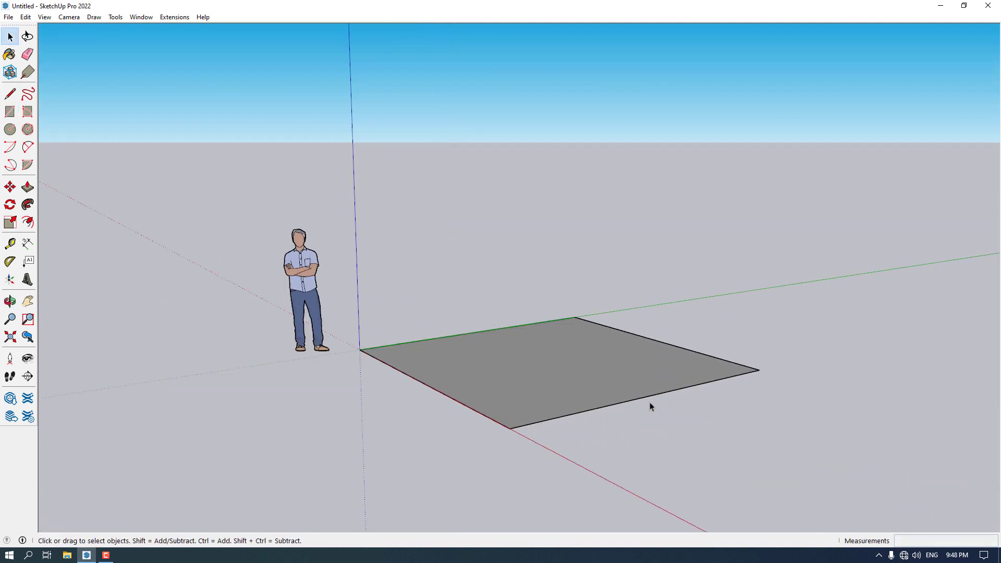
Push/Pull the square ground face upward by 400 cm.
click(28, 187)
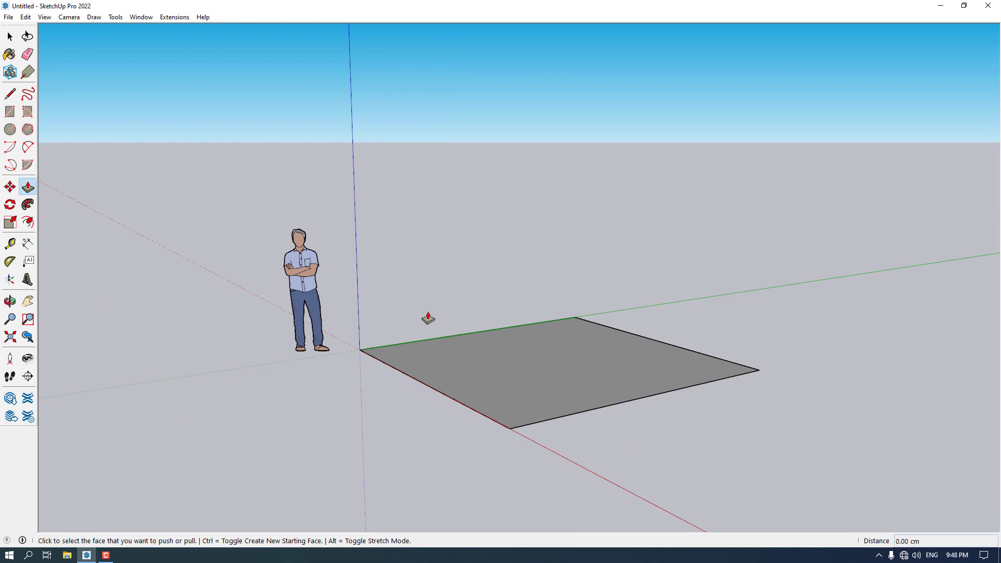
click(467, 382)
text(400)
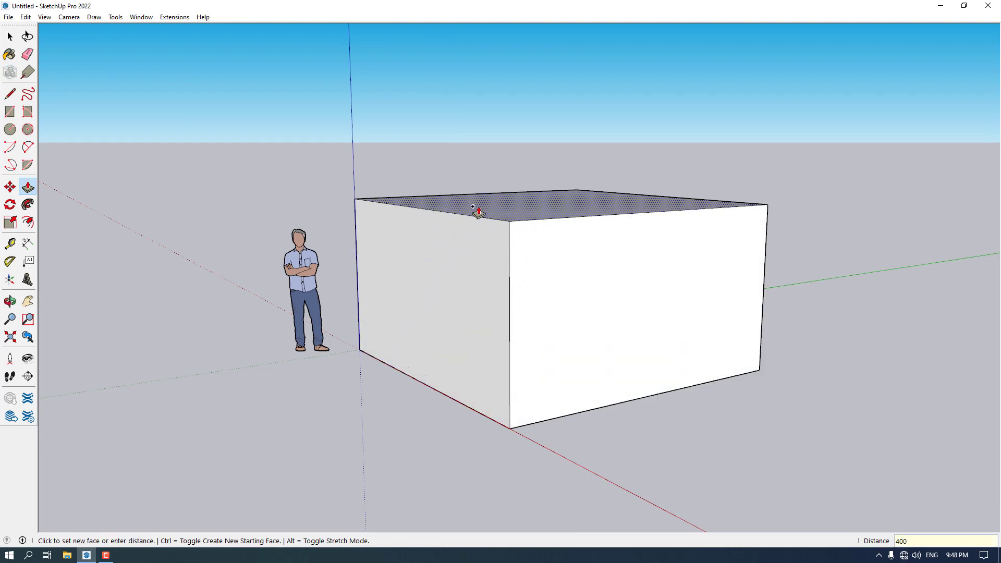
key(Return)
scroll(383, 339, down, 4)
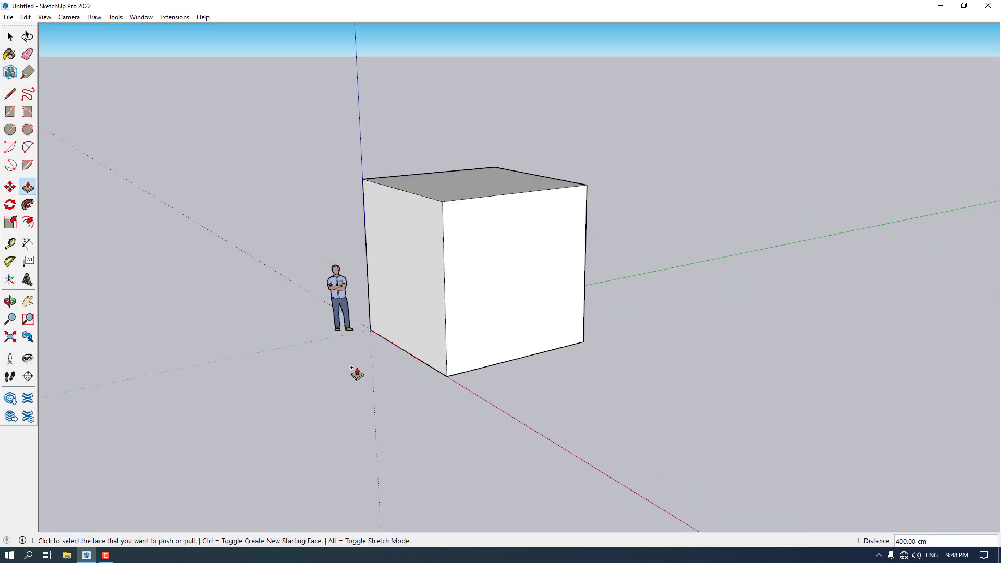
scroll(459, 358, up, 3)
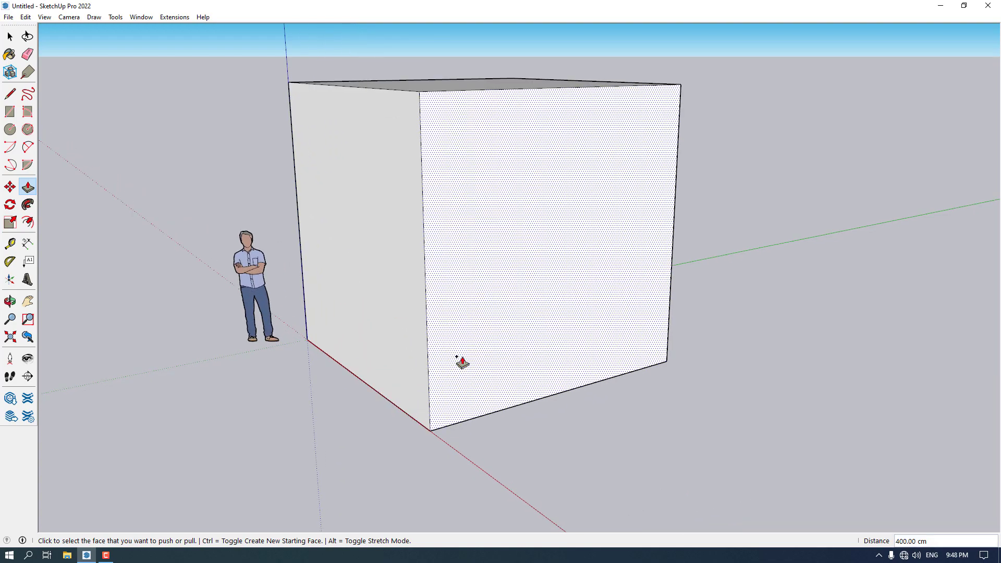
Set the box's extrusion height to 300 cm.
text(300)
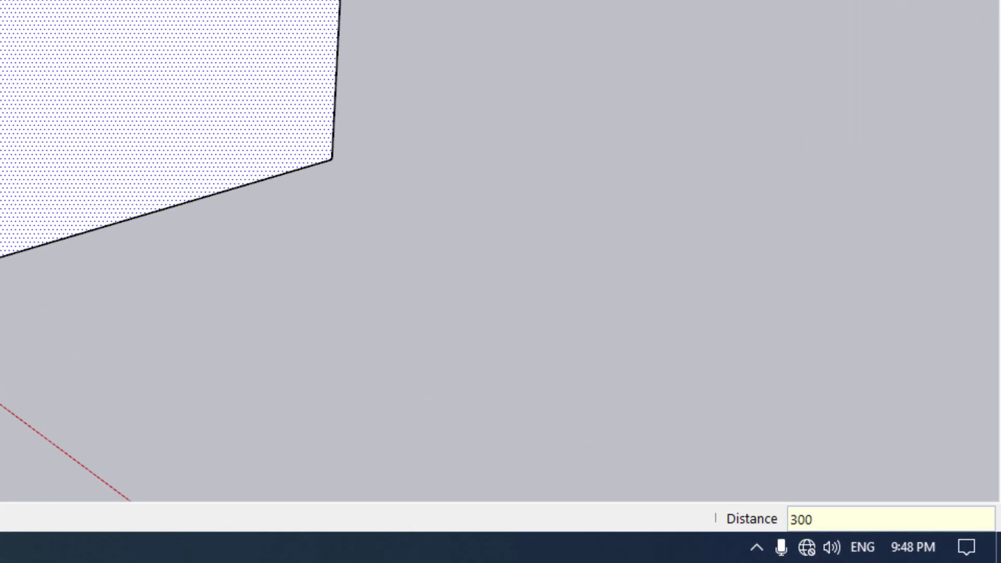
key(Return)
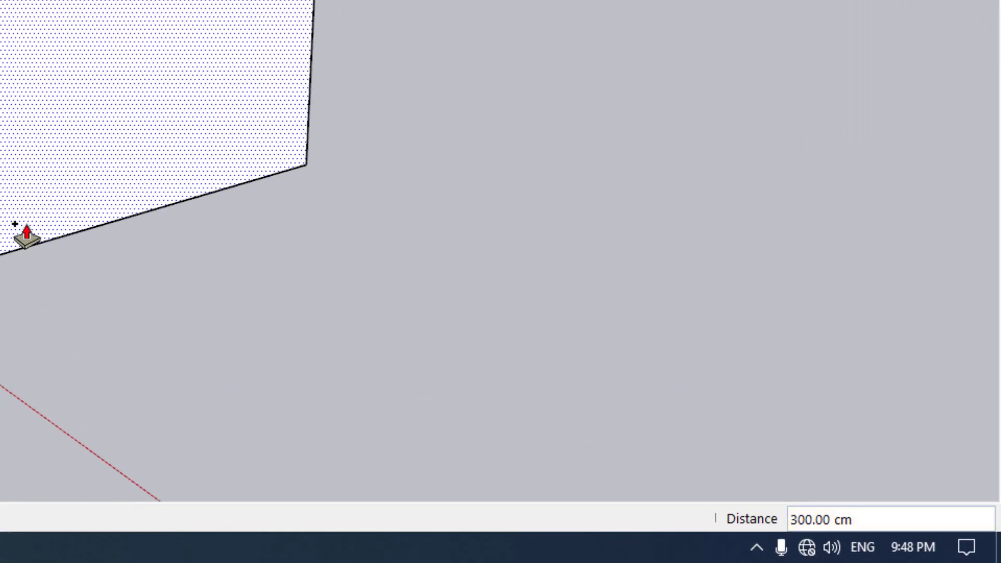
key(space)
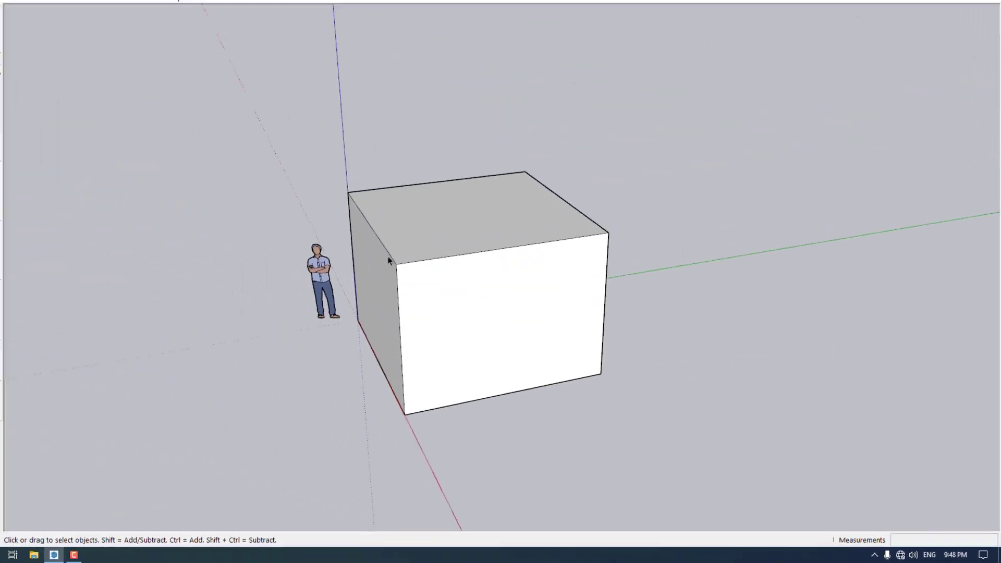
Copy one side edge of the box's top face to the middle of that face, parallel to the original.
scroll(460, 281, up, 1)
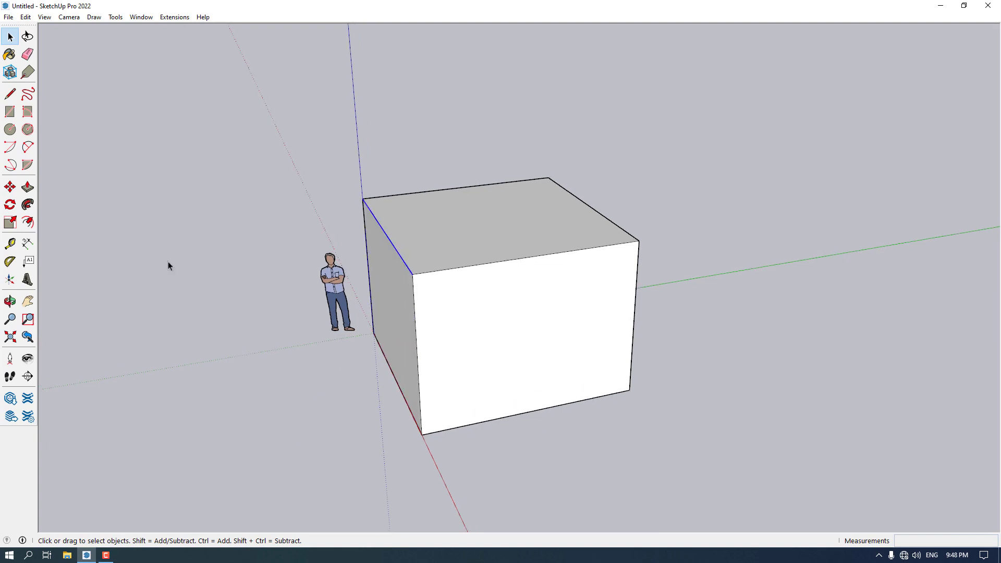
click(10, 187)
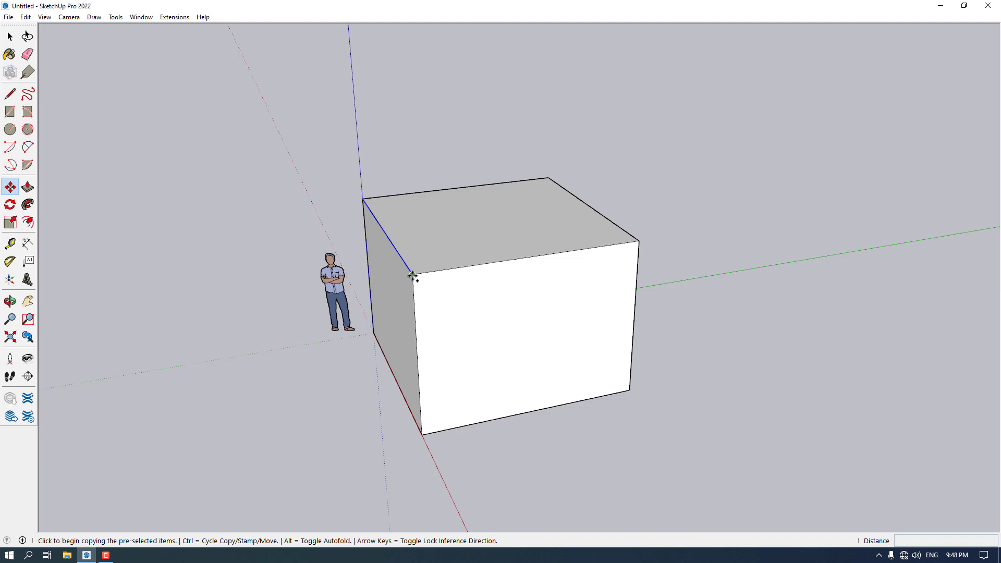
click(413, 275)
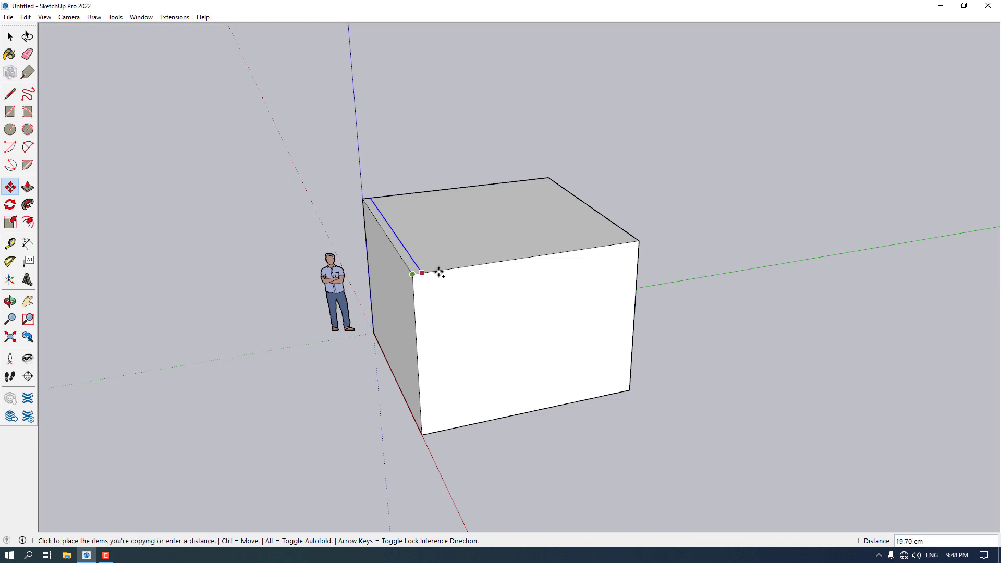
click(530, 259)
middle_drag(527, 257, 554, 245)
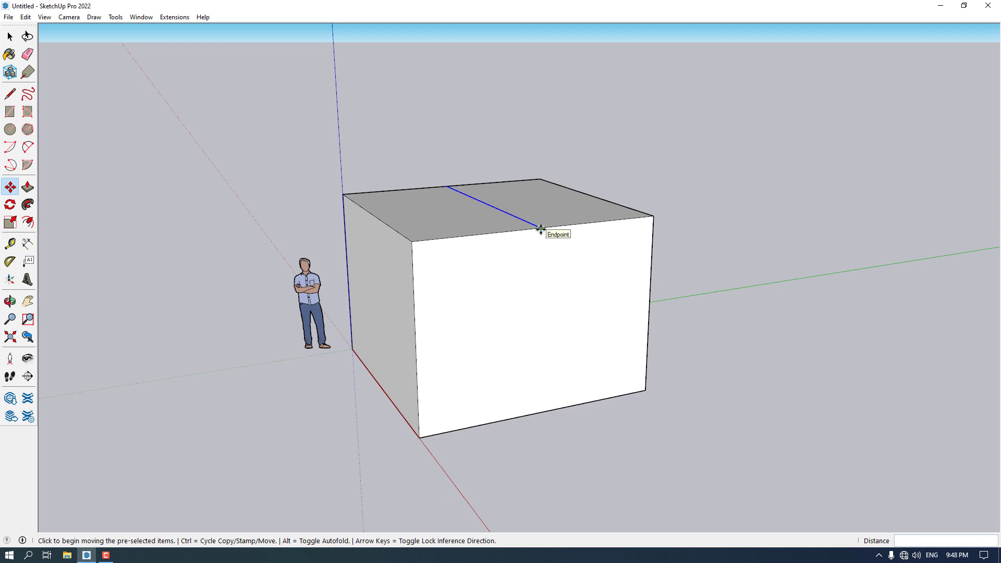
Move the middle top edge up 126 cm along the blue axis to form a gable roof, and clear the selection.
click(540, 228)
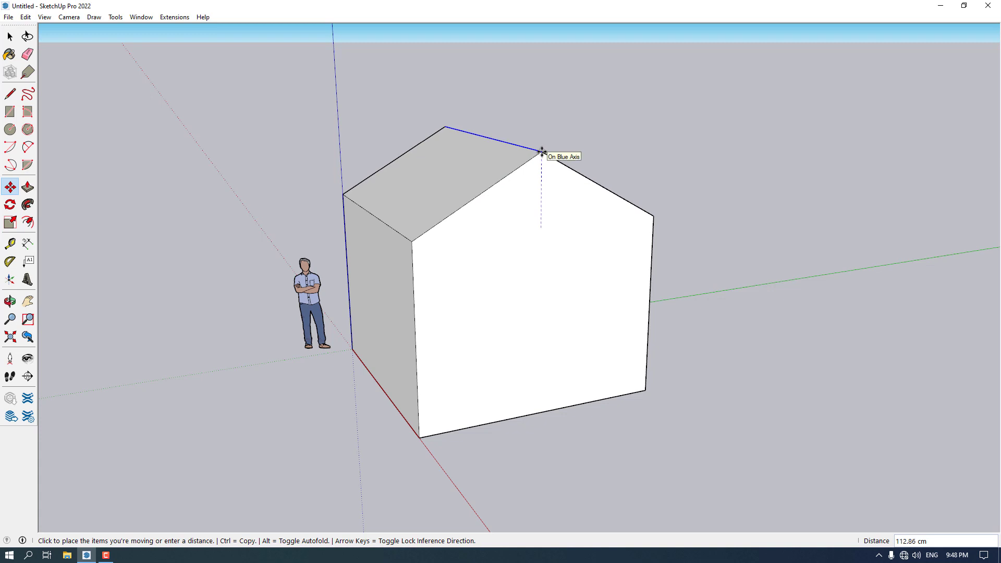
text(126)
key(Return)
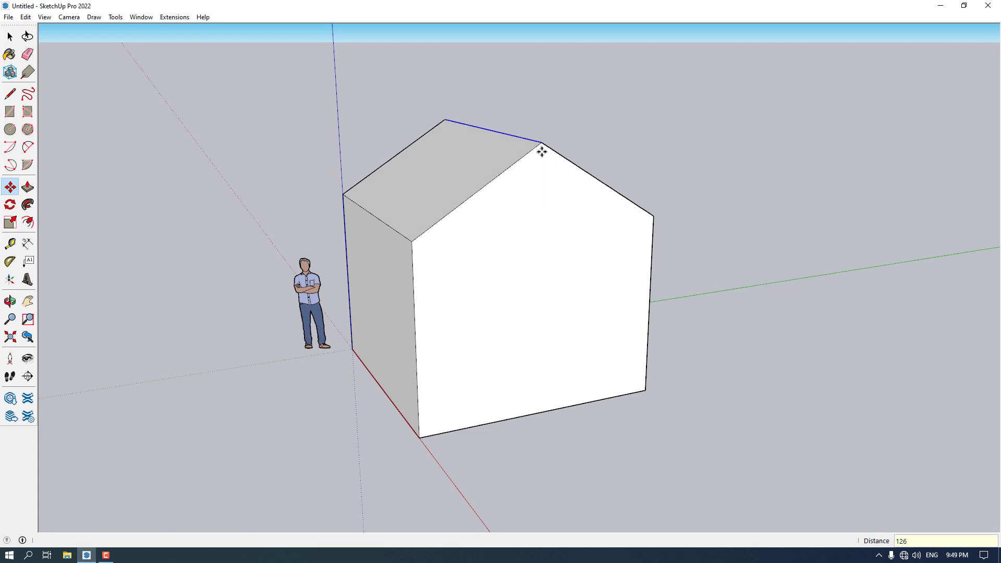
middle_drag(541, 149, 597, 296)
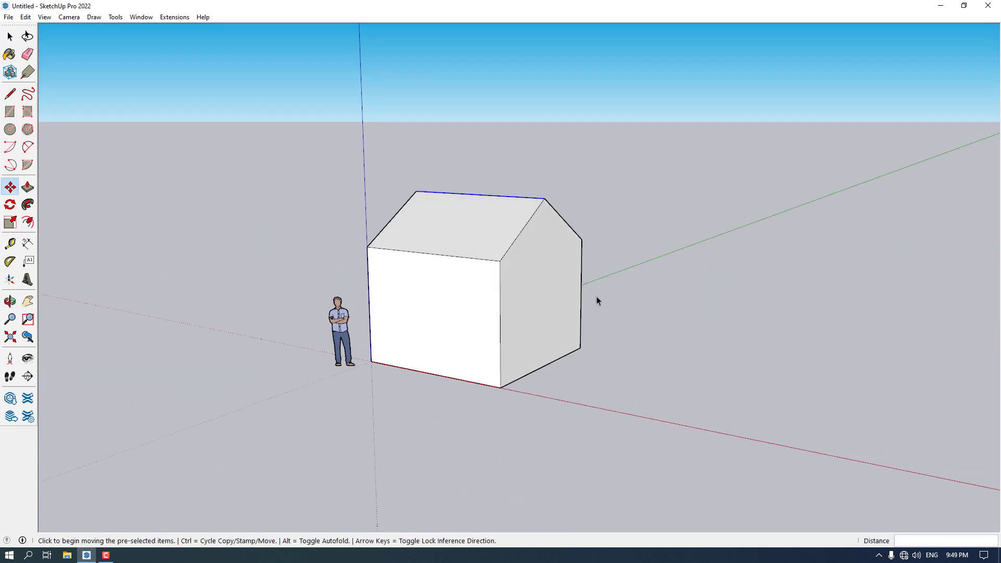
key(space)
click(596, 297)
scroll(521, 369, up, 3)
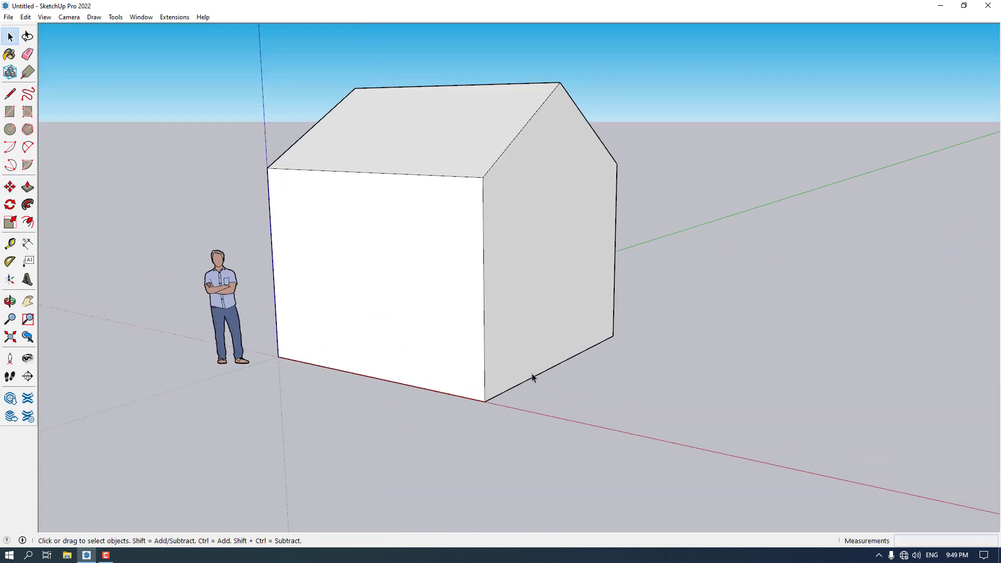
Offset the front gable face's side and roof edges inward by 20 cm, leaving out the face and its bottom edge.
middle_drag(532, 380, 380, 405)
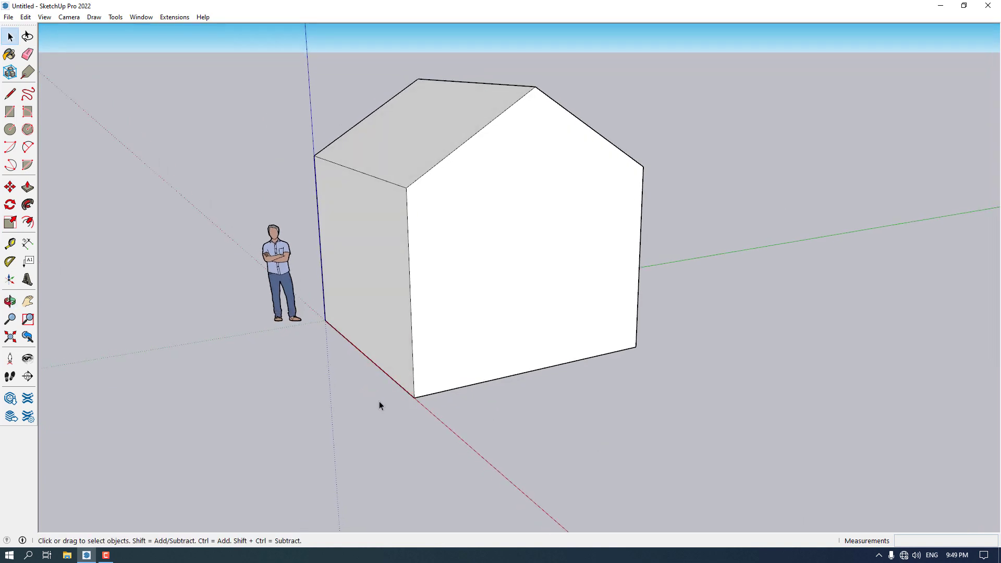
double_click(456, 323)
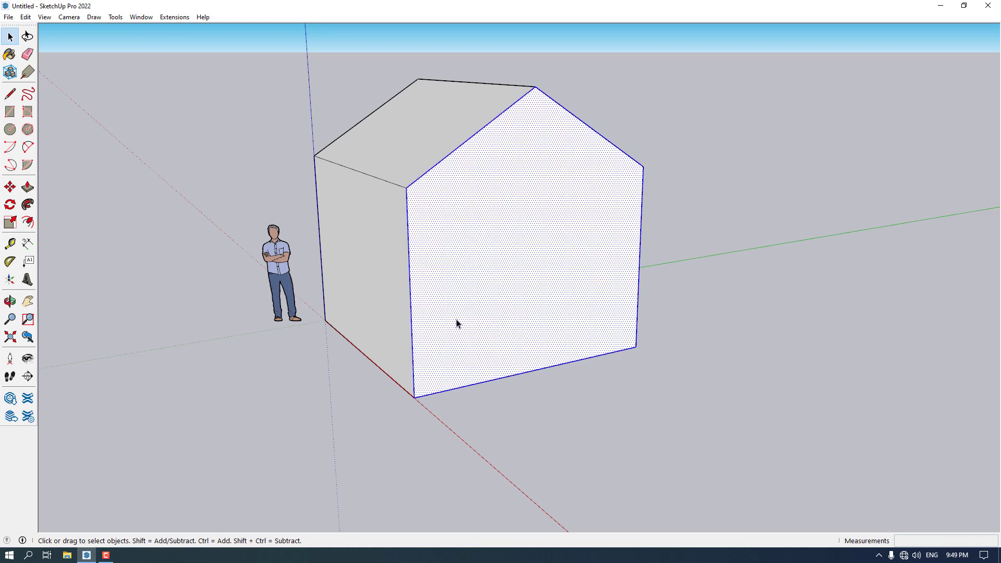
shift+click(472, 275)
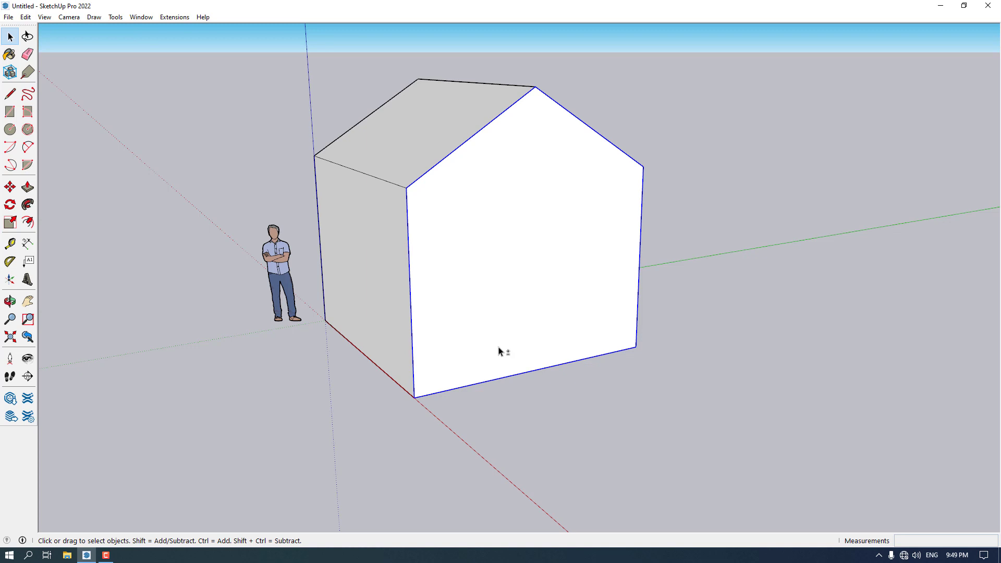
shift+click(503, 379)
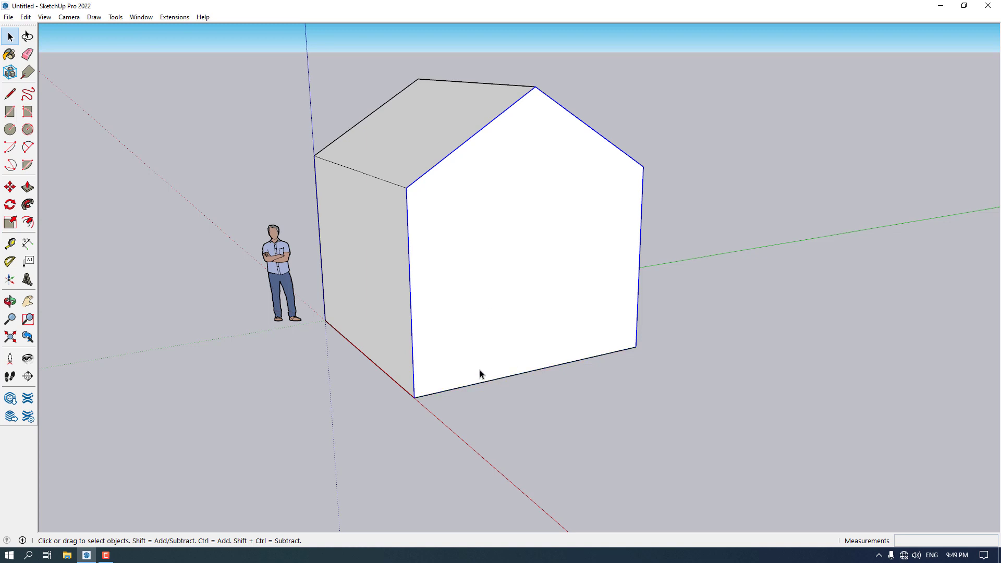
click(32, 226)
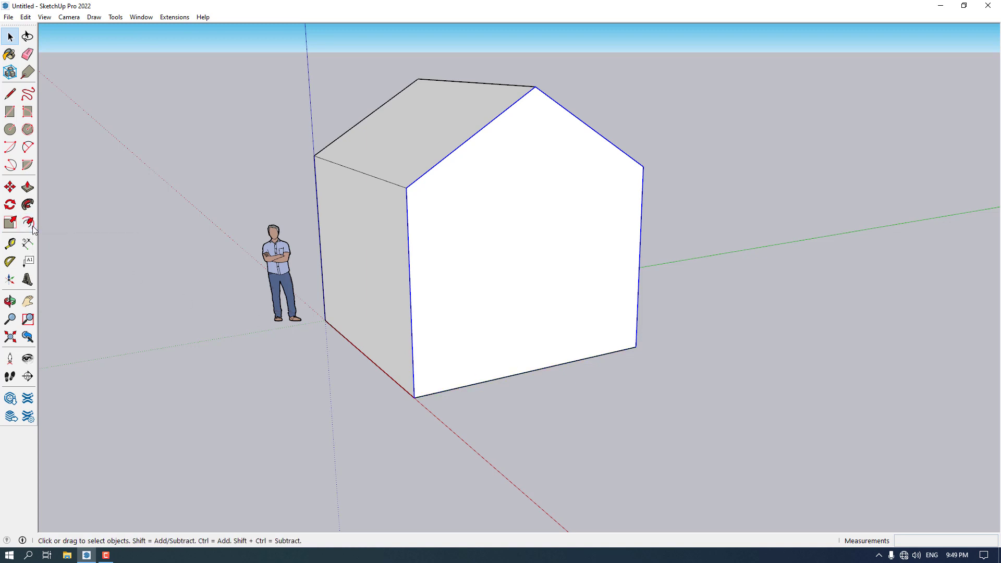
click(646, 180)
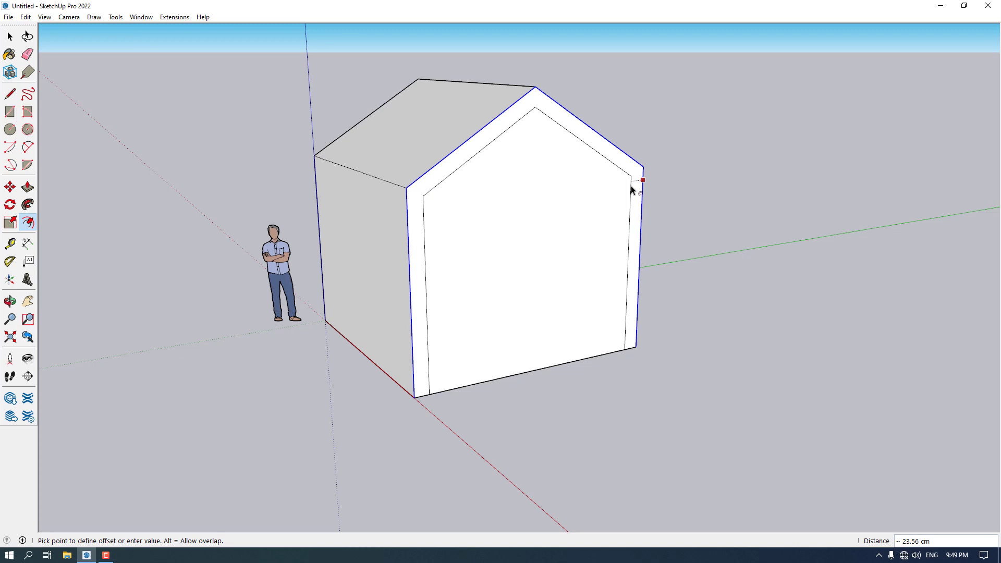
text(20)
key(Return)
key(space)
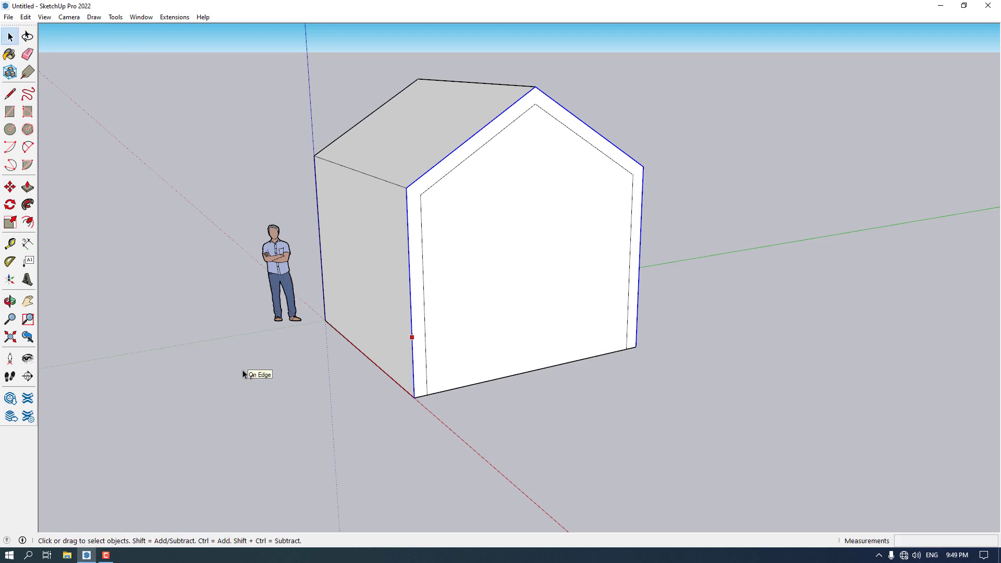
Push the inner front gable face inward to recess it behind the surrounding frame.
click(33, 187)
middle_drag(490, 275, 516, 280)
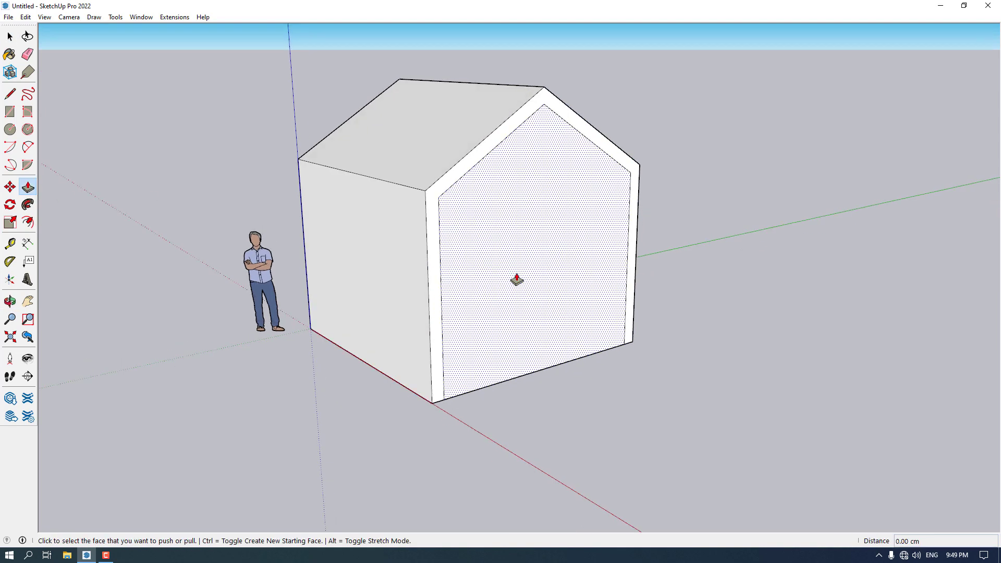
click(565, 265)
click(564, 265)
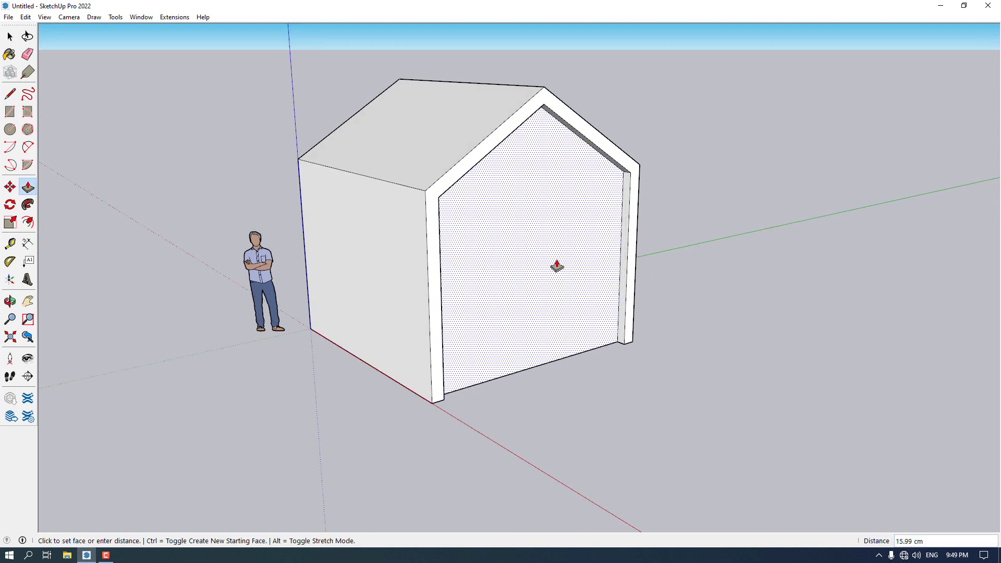
text(2)
key(Return)
middle_drag(532, 370, 324, 367)
key(space)
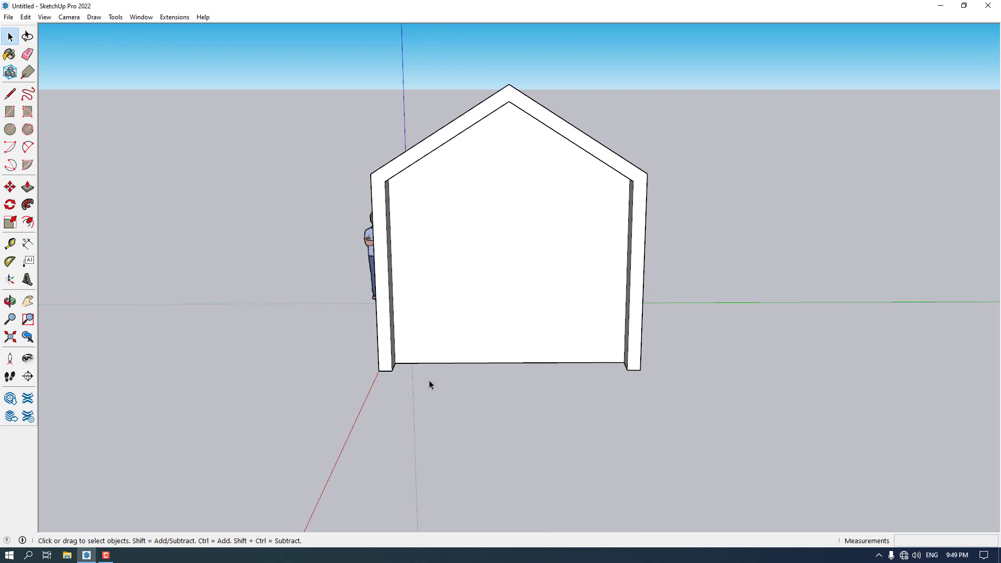
Place a horizontal guide on the recessed front wall, 100 cm above its bottom edge.
click(10, 245)
middle_drag(420, 328, 405, 331)
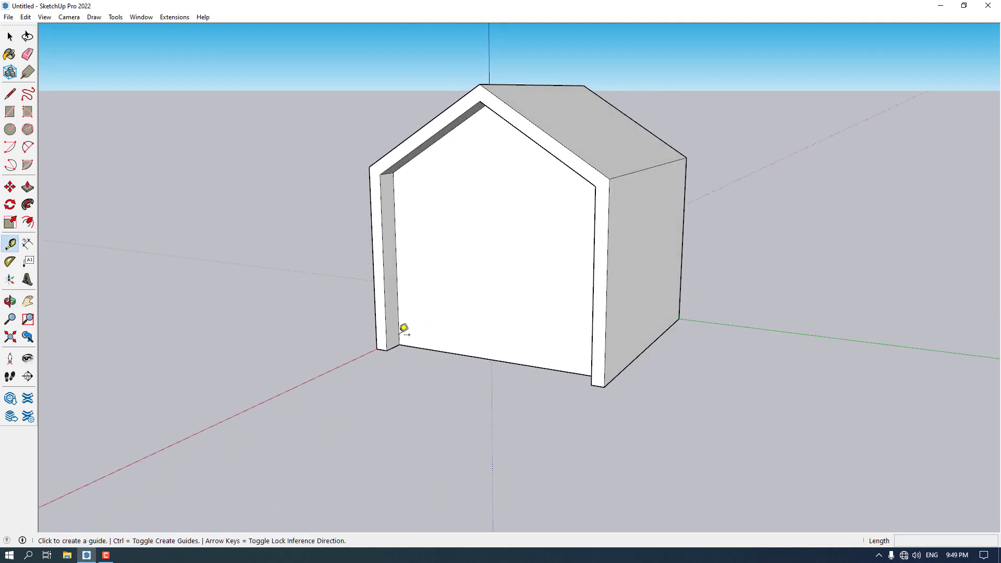
click(444, 352)
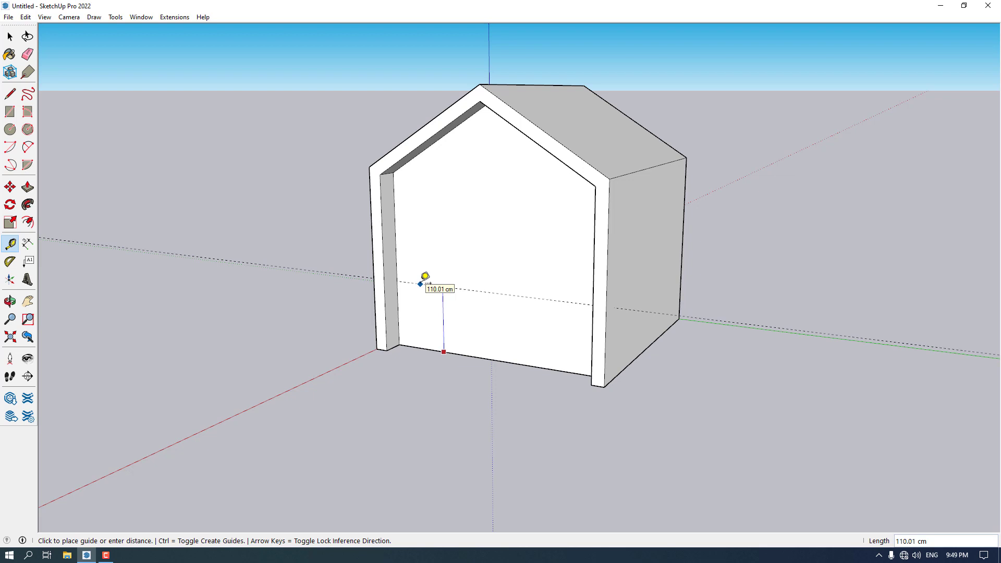
text(100)
key(Return)
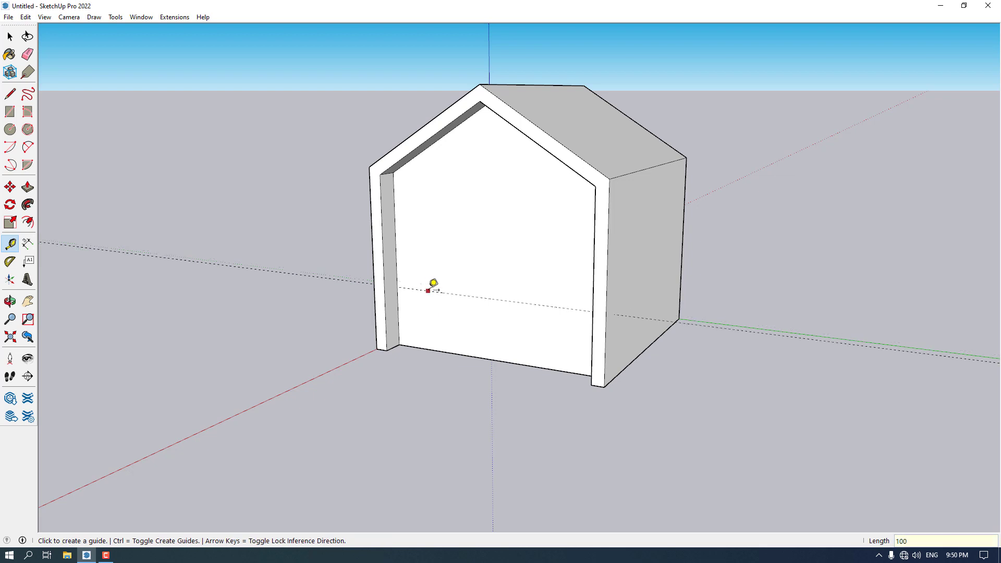
Place a second horizontal guide 160 cm above the first one on the recessed wall.
click(430, 290)
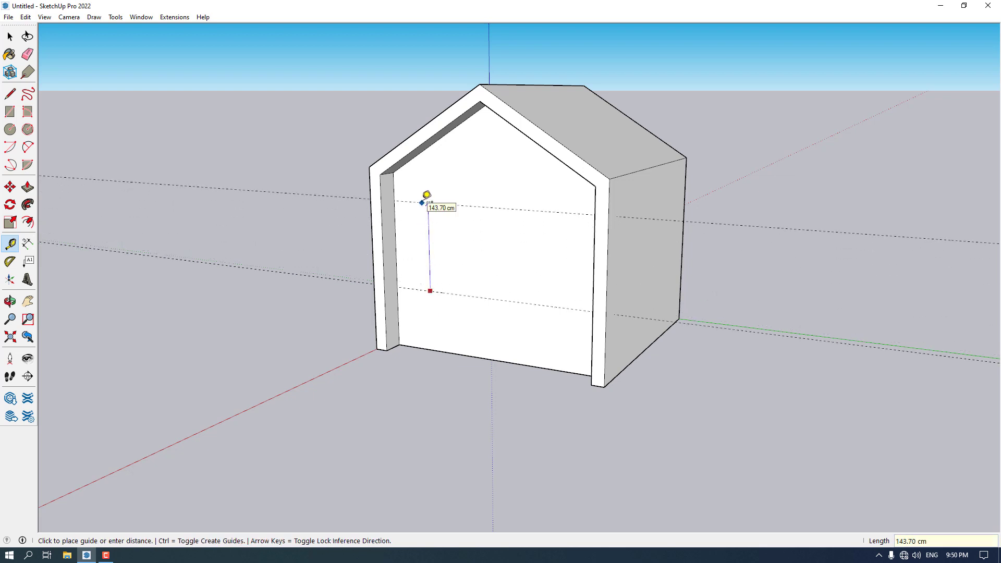
scroll(426, 194, up, 2)
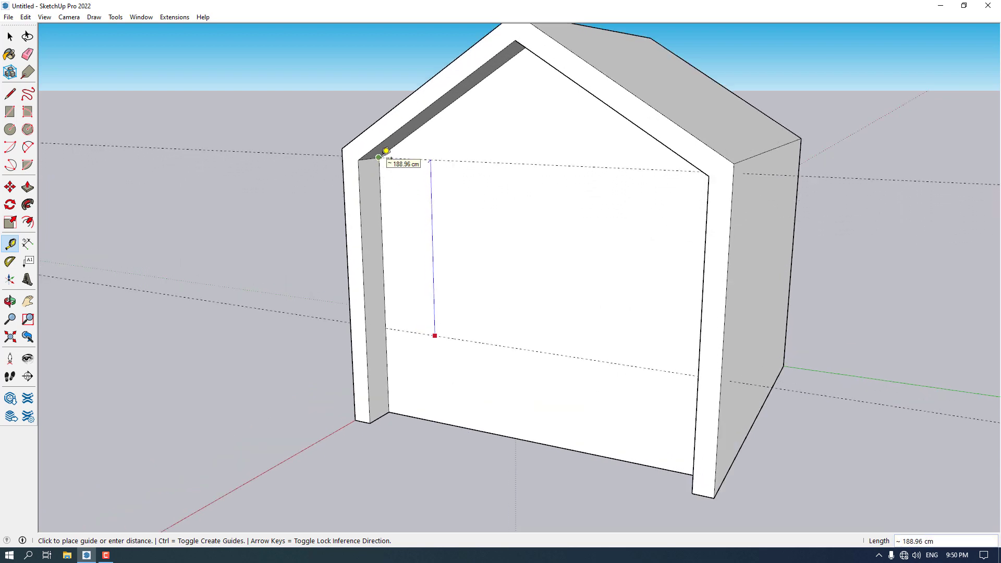
click(386, 152)
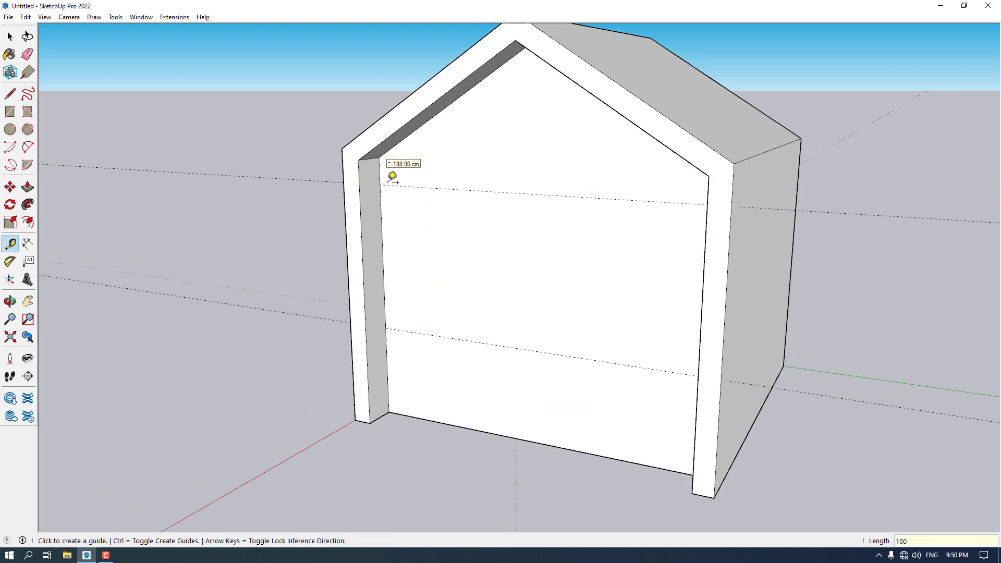
Place a vertical guide on the recessed wall, 30 cm in from its left side edge.
middle_drag(393, 177, 371, 224)
click(365, 224)
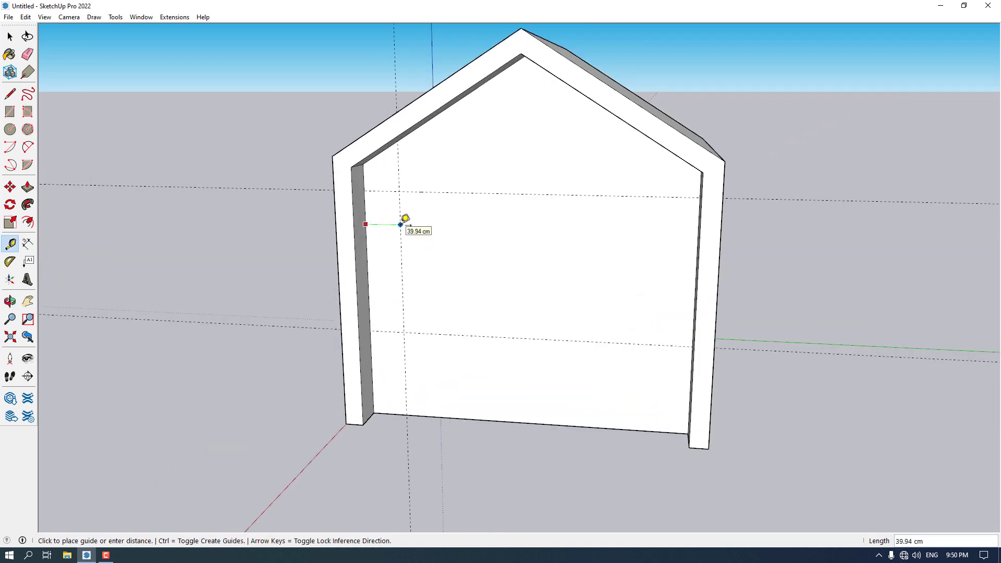
text(30)
key(Return)
Place a second vertical guide 80 cm to the right of the first vertical guide.
click(392, 227)
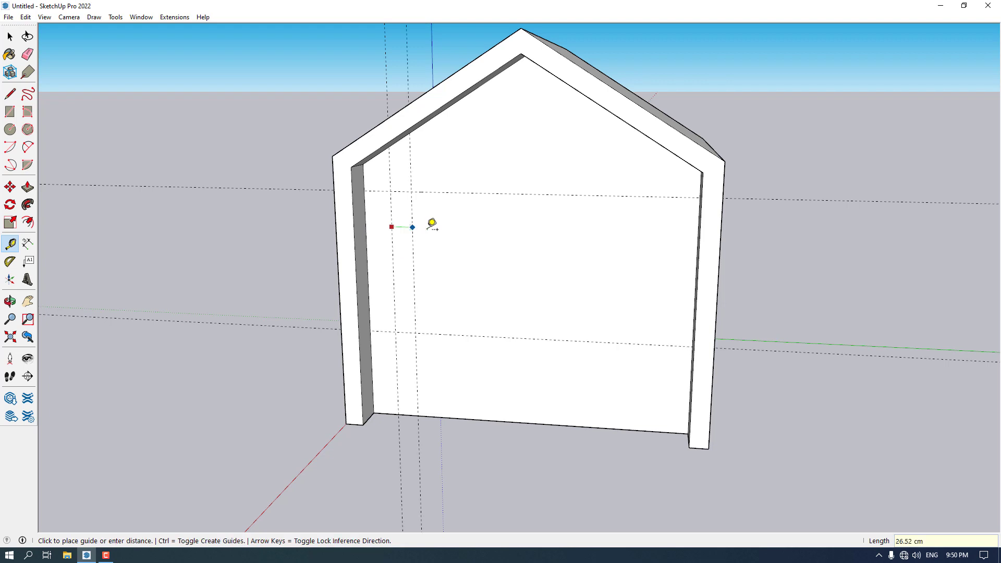
middle_drag(432, 224, 494, 221)
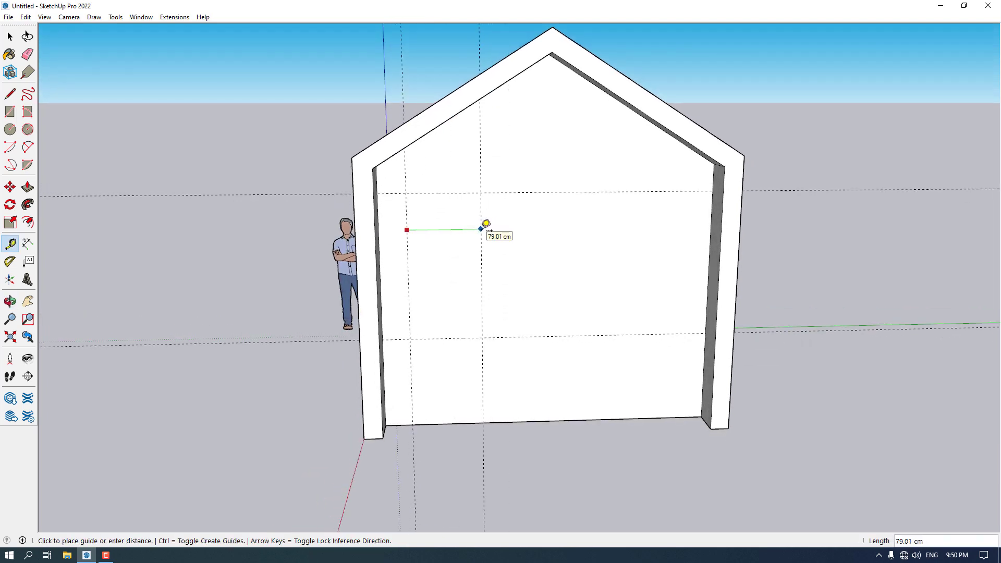
text(80)
key(Return)
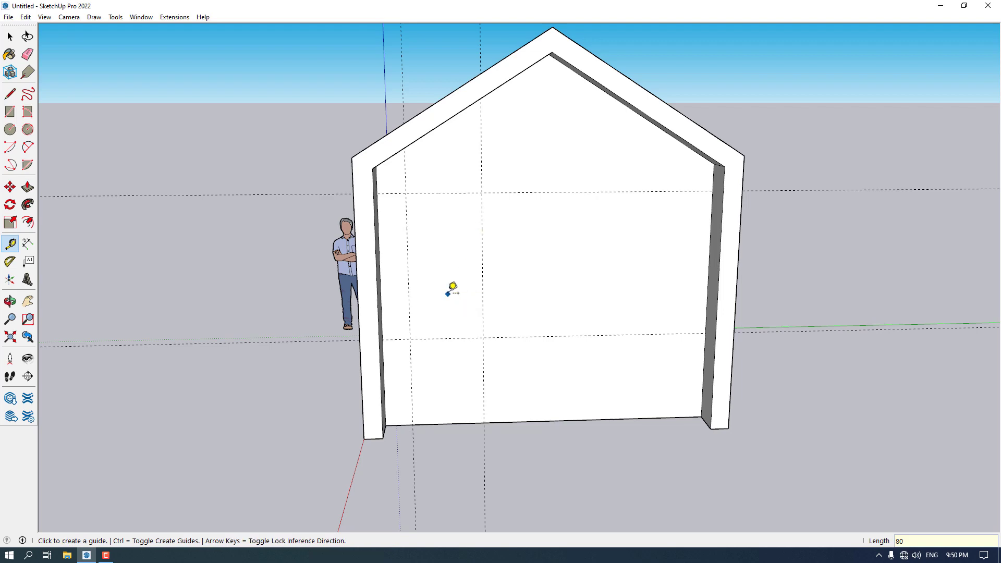
Place an angled protractor guide parallel to the left roof slope, through the crossing of the left vertical and upper horizontal guides.
middle_drag(480, 257, 429, 162)
scroll(411, 174, up, 3)
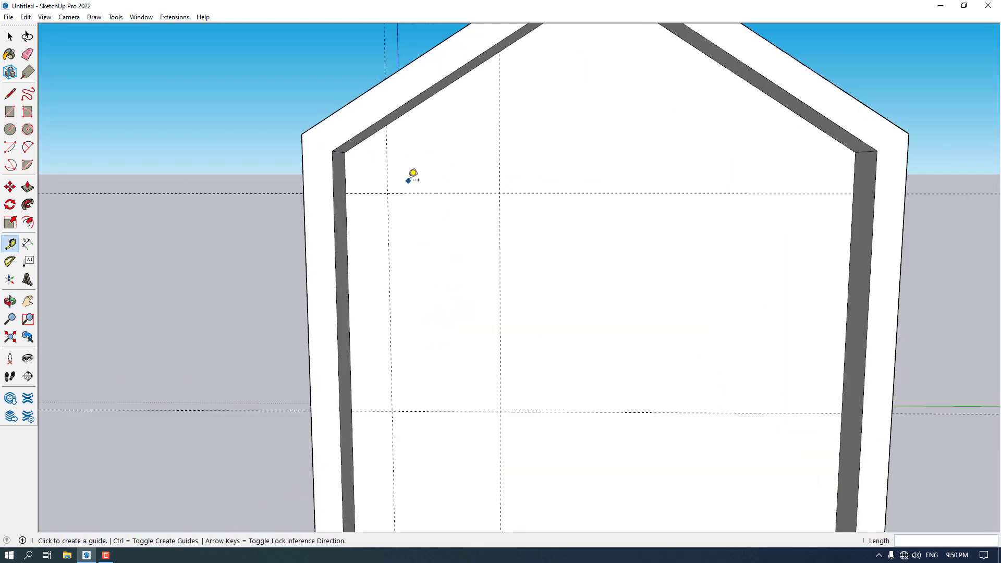
click(10, 263)
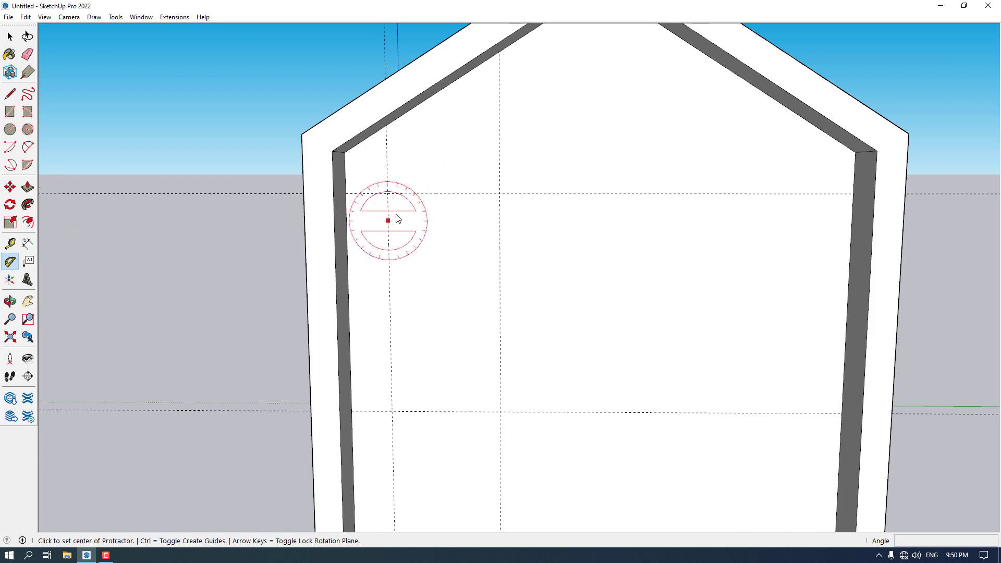
click(387, 194)
click(499, 194)
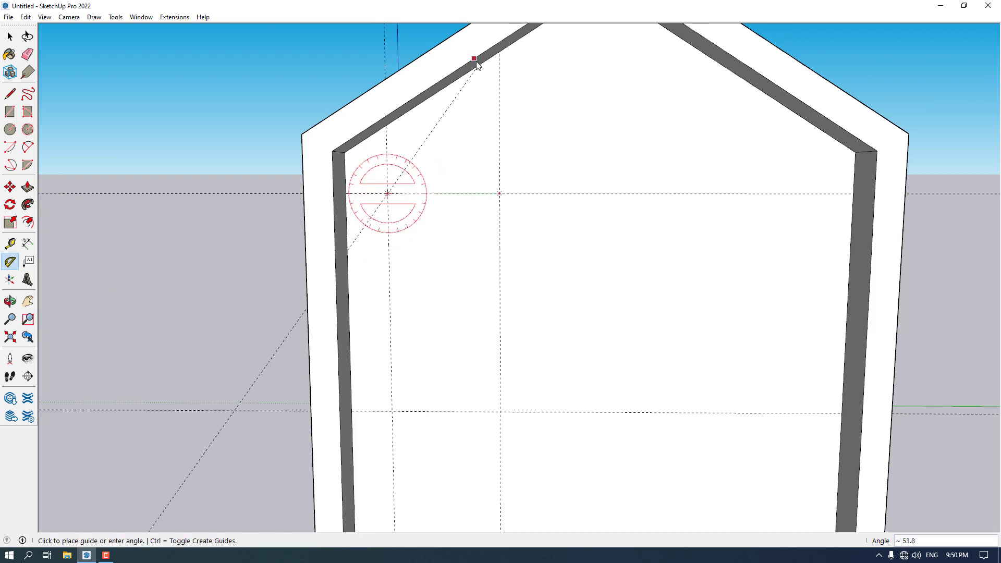
click(507, 121)
Draw a closed window outline with a sloping top edge through the guide intersections on the recessed wall.
click(10, 94)
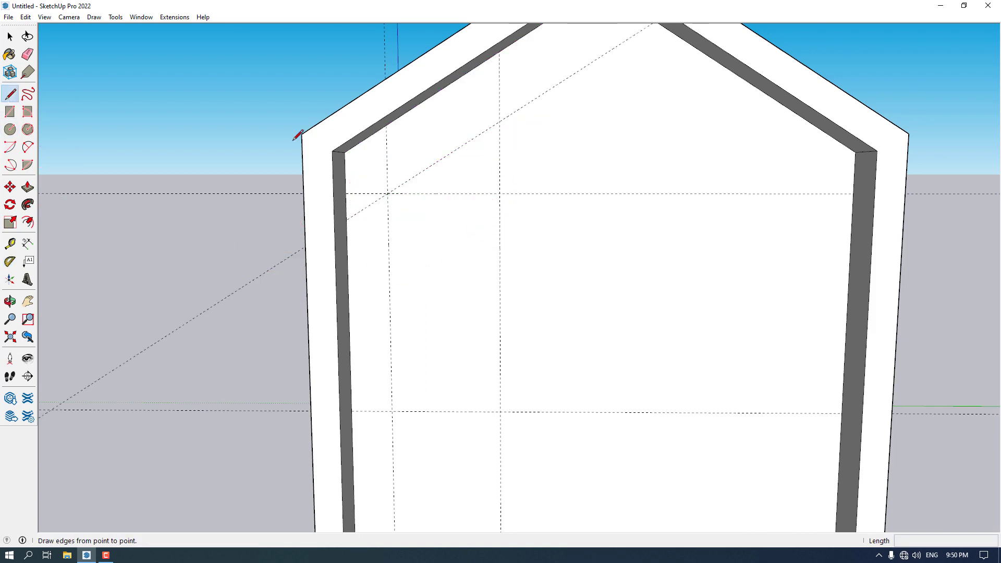
click(499, 121)
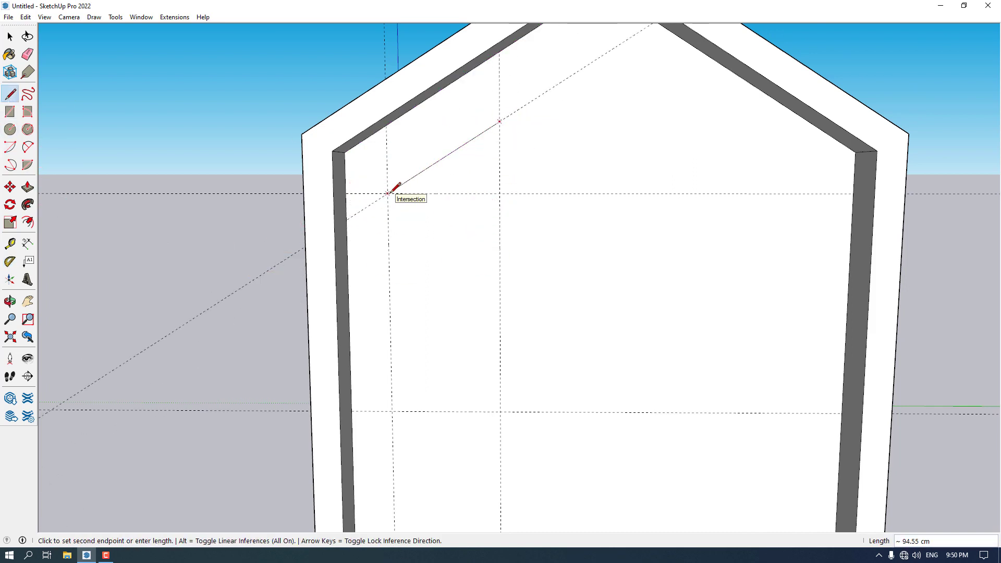
click(388, 193)
click(392, 410)
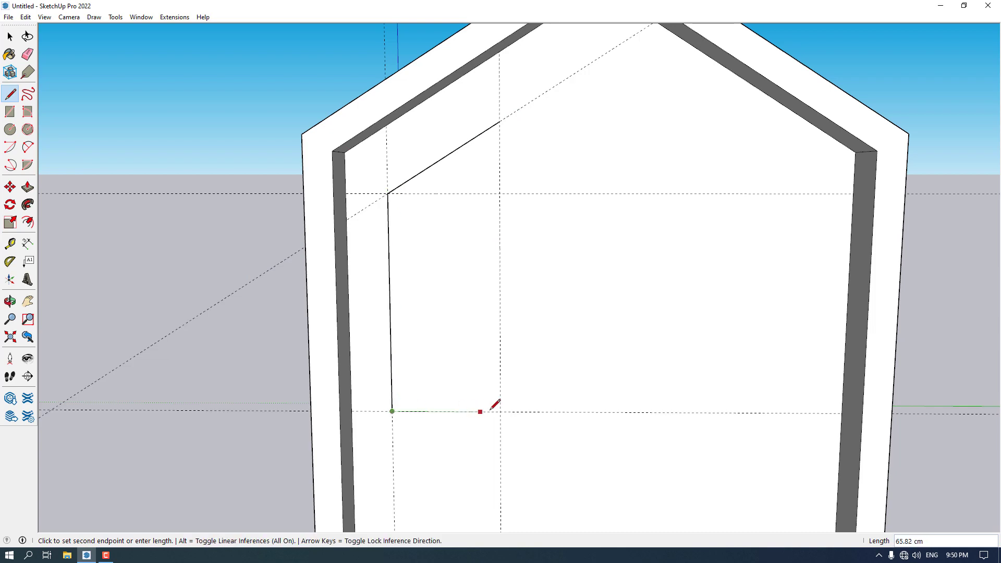
click(500, 121)
scroll(389, 206, down, 5)
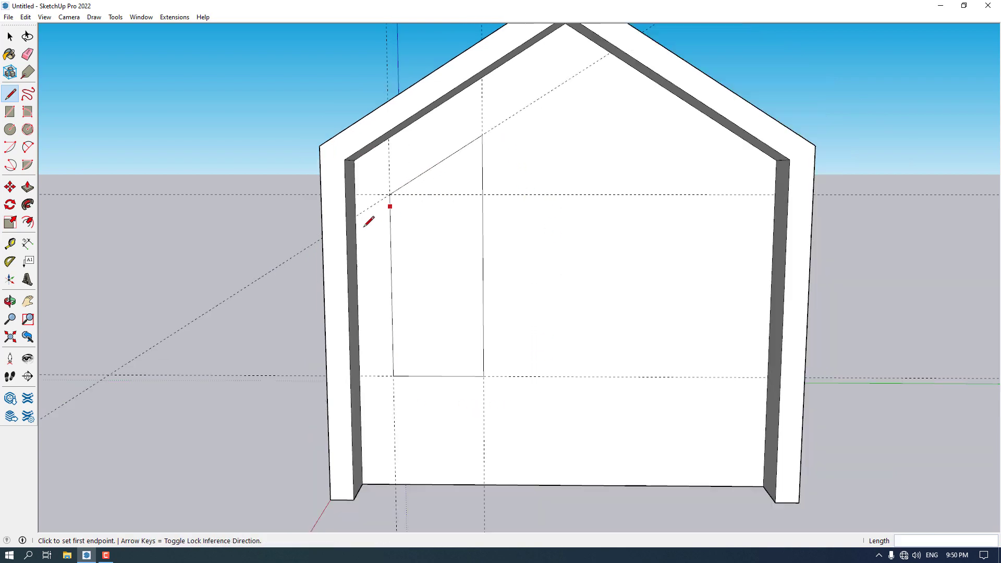
Delete the construction guides around the window outline, including the angled one.
middle_drag(389, 205, 533, 229)
key(space)
scroll(438, 254, down, 3)
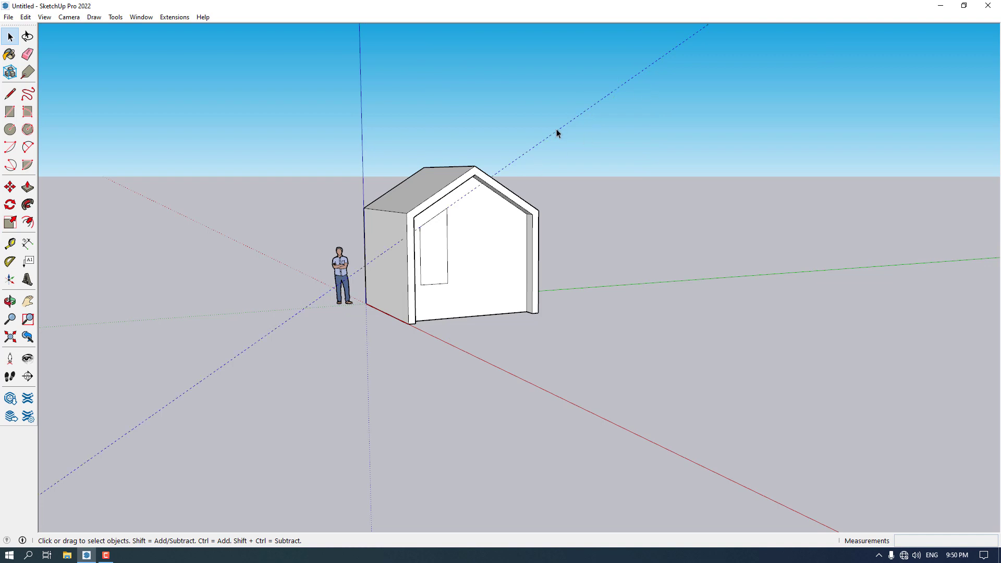
middle_drag(557, 130, 353, 314)
Copy the window face along the red axis to a spot in front of the house, and clear the selection.
scroll(483, 250, up, 3)
click(376, 264)
scroll(374, 265, down, 4)
middle_drag(372, 267, 209, 288)
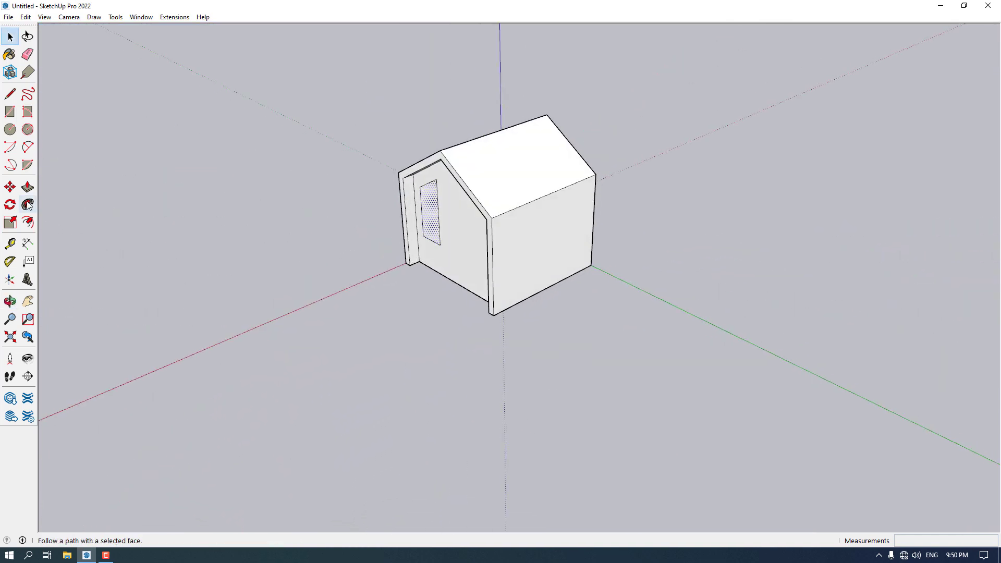
click(10, 186)
click(436, 179)
key(ctrl)
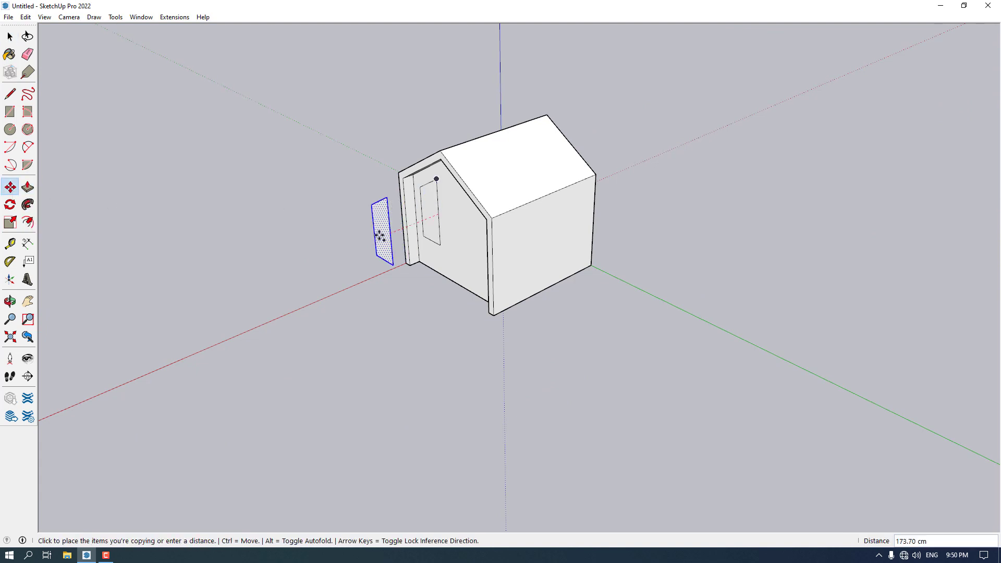
click(358, 241)
key(space)
click(298, 249)
Place a vertical guide through the recessed wall's peak, 70 cm from the window's right edge.
scroll(427, 214, up, 5)
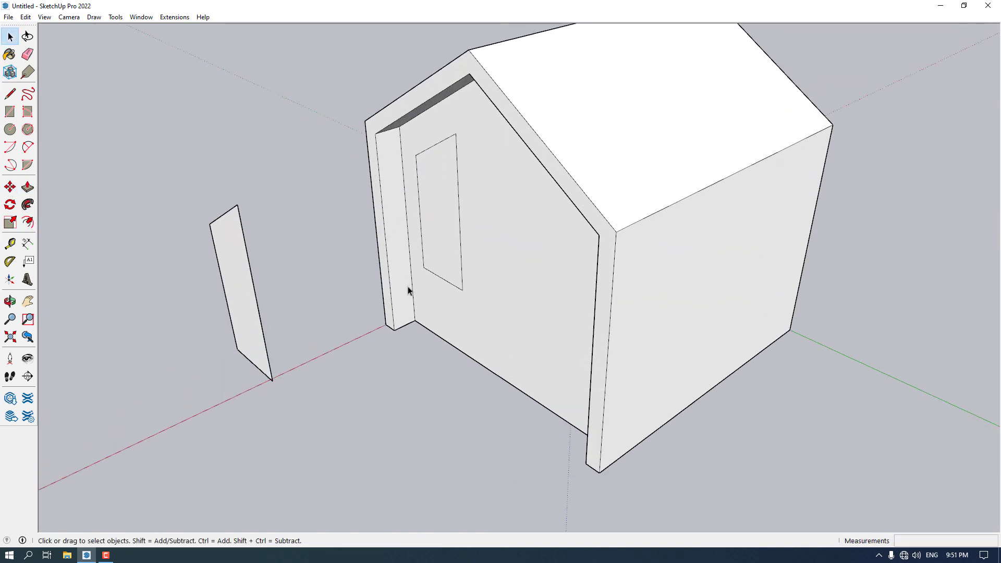
middle_drag(408, 290, 362, 257)
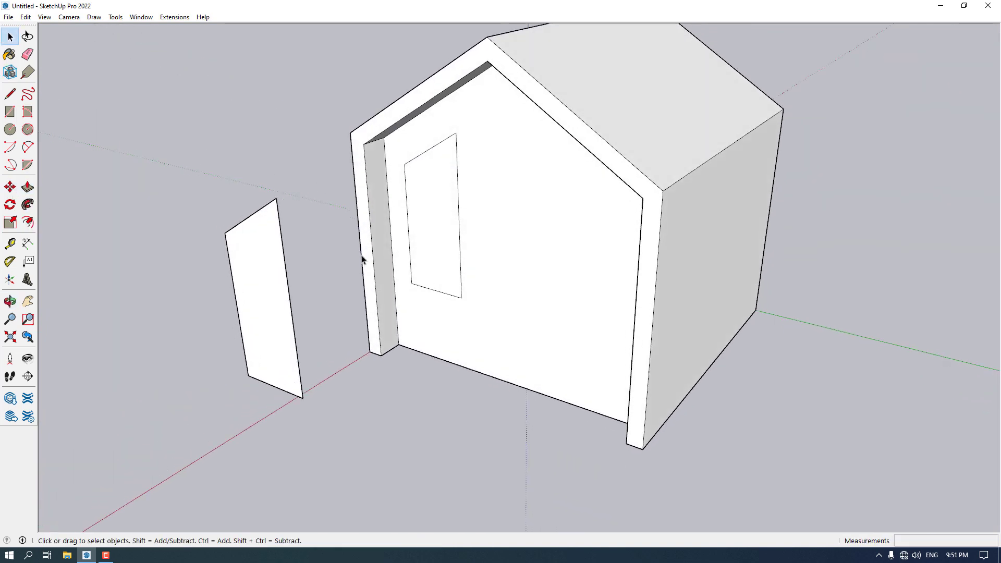
click(10, 245)
click(464, 283)
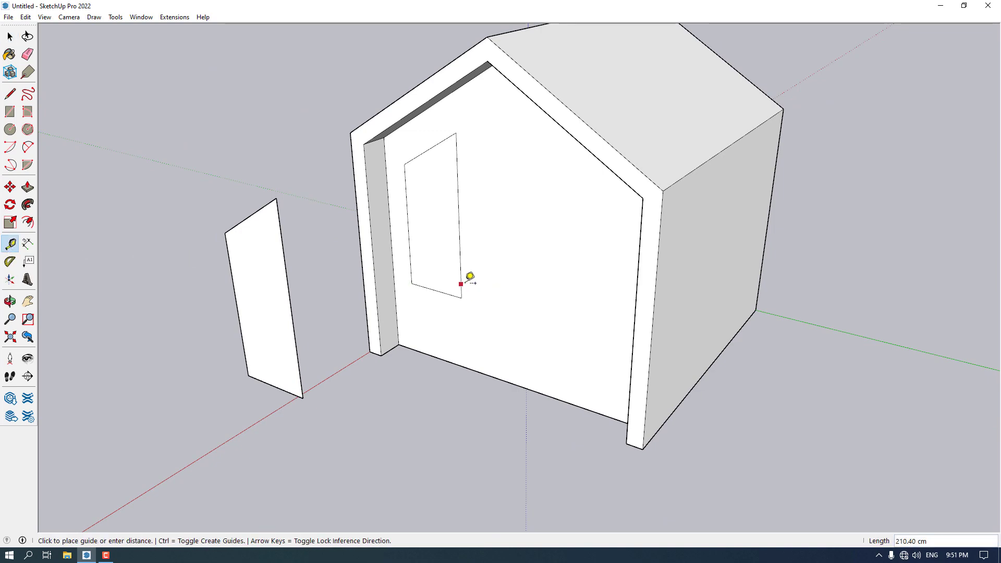
middle_drag(469, 277, 626, 283)
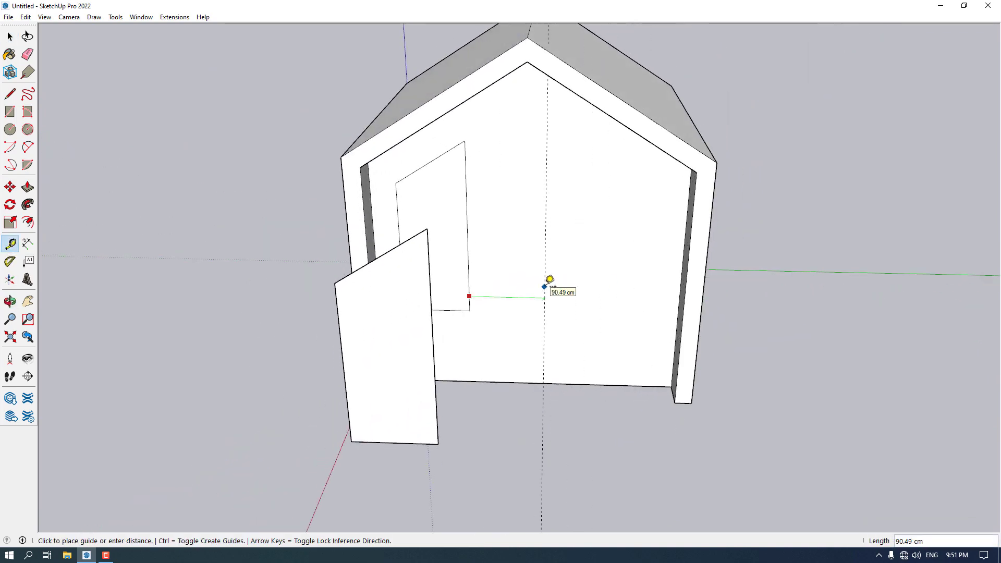
middle_drag(550, 279, 534, 59)
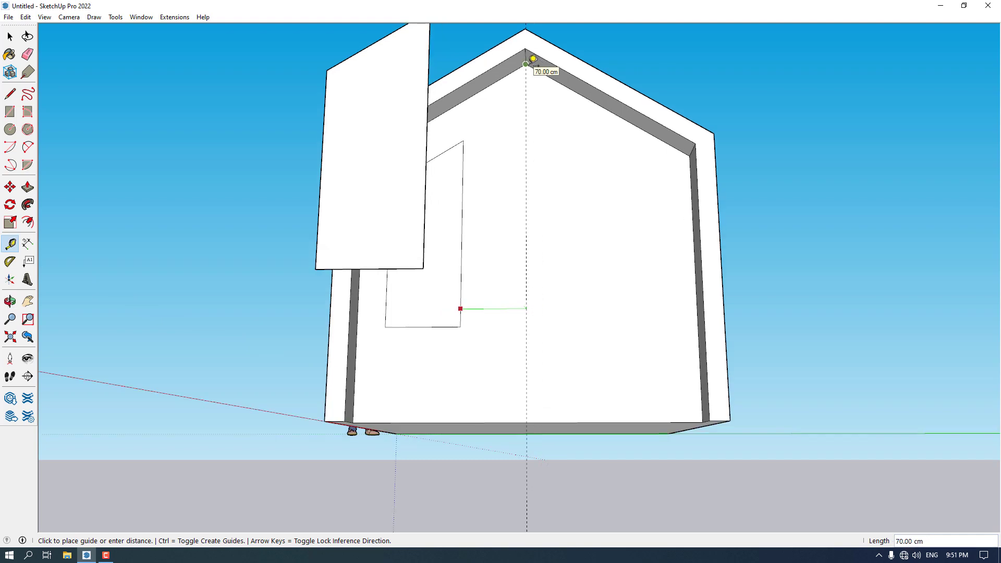
click(533, 58)
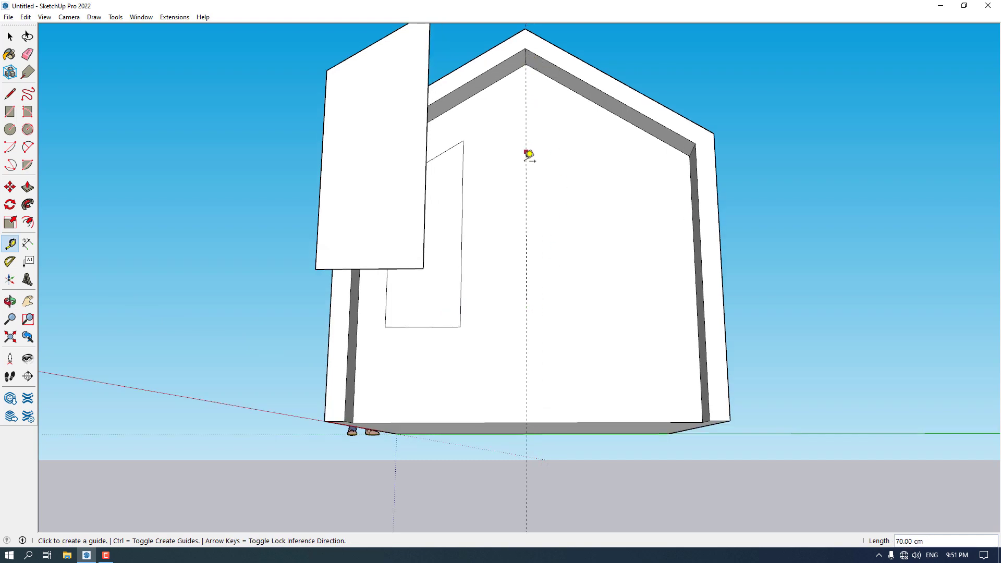
Place a vertical guide 100 cm to the right of the wall's center guide.
middle_drag(529, 155, 519, 324)
scroll(527, 264, up, 2)
click(525, 270)
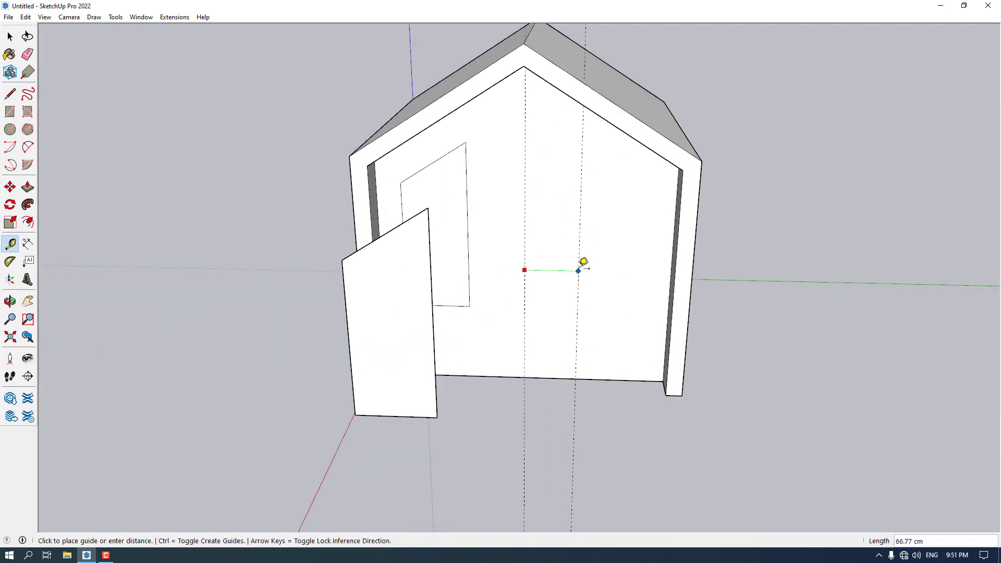
key(Return)
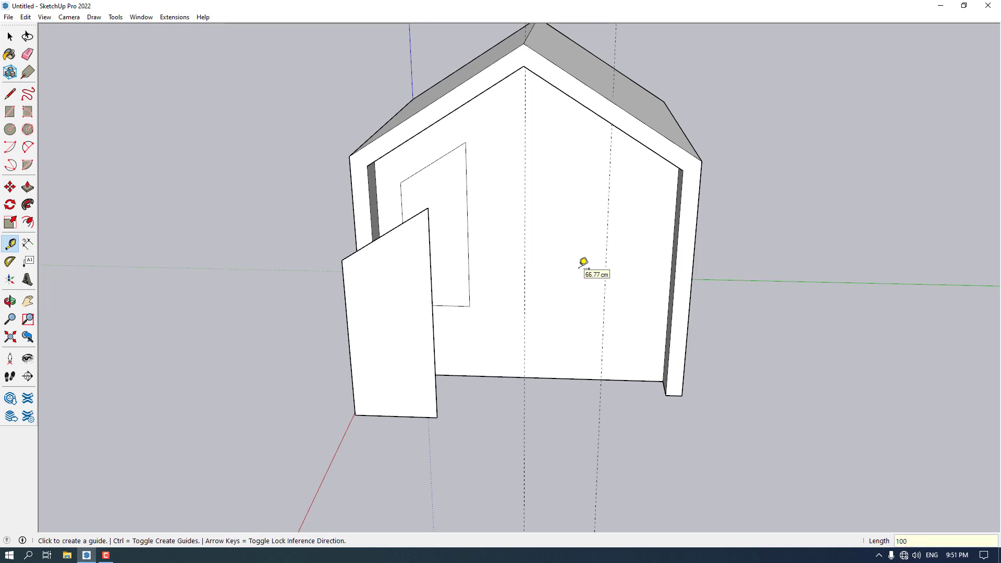
Place a horizontal guide 260 cm above the recessed wall's bottom edge.
click(547, 378)
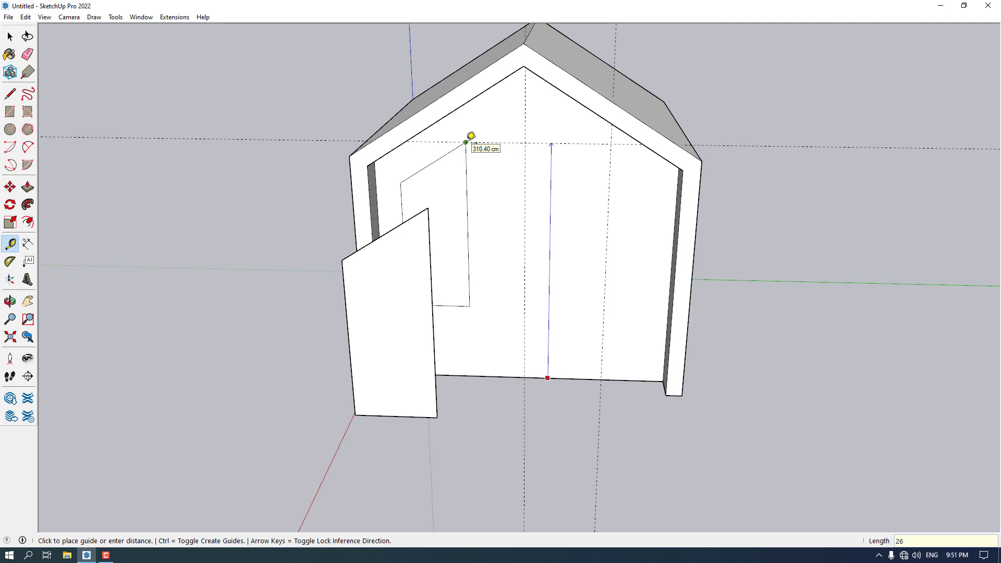
text(260)
key(Return)
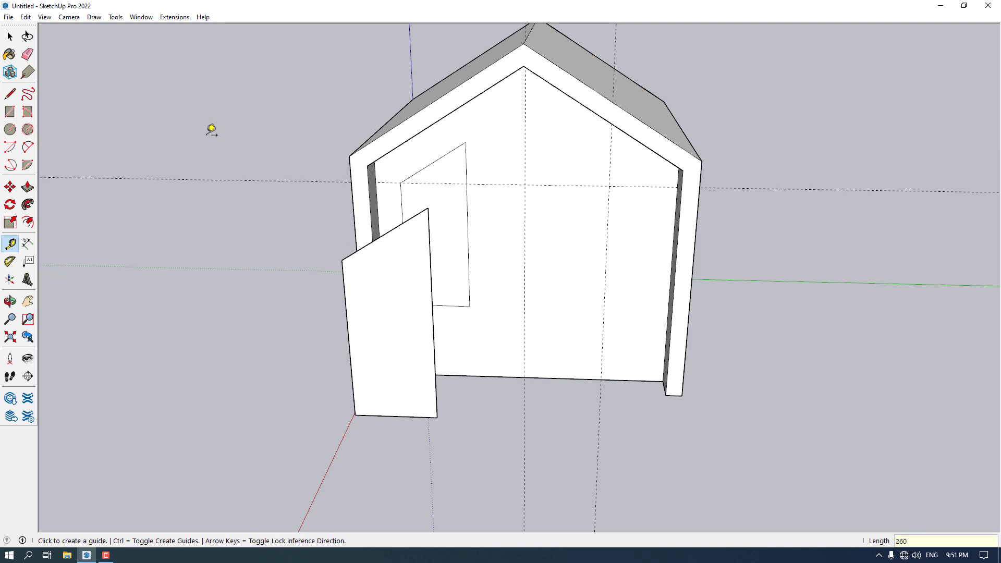
Place a horizontal guide 20 cm above the recessed wall's bottom edge.
scroll(397, 273, down, 3)
middle_drag(398, 273, 497, 245)
scroll(524, 259, up, 4)
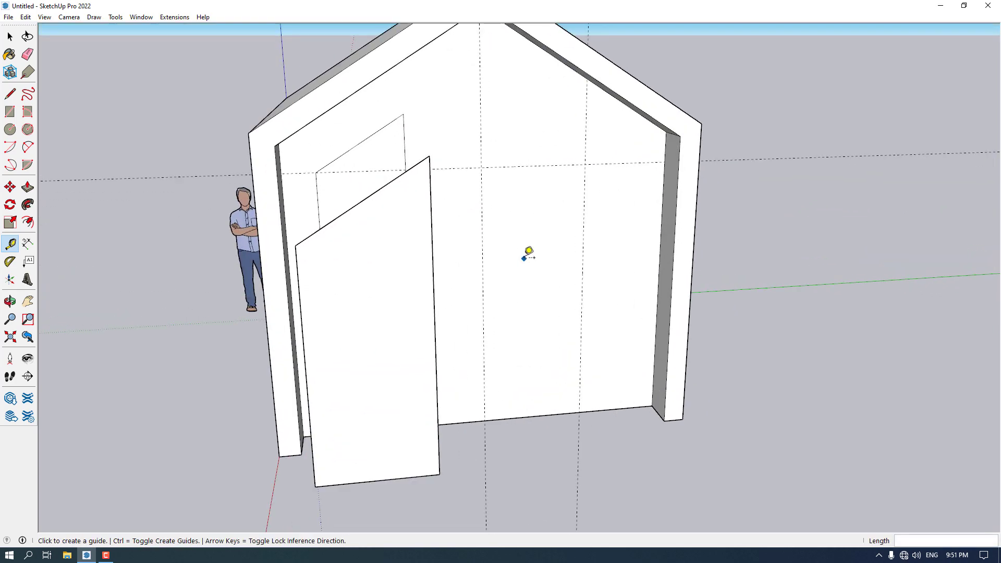
middle_drag(525, 405, 456, 385)
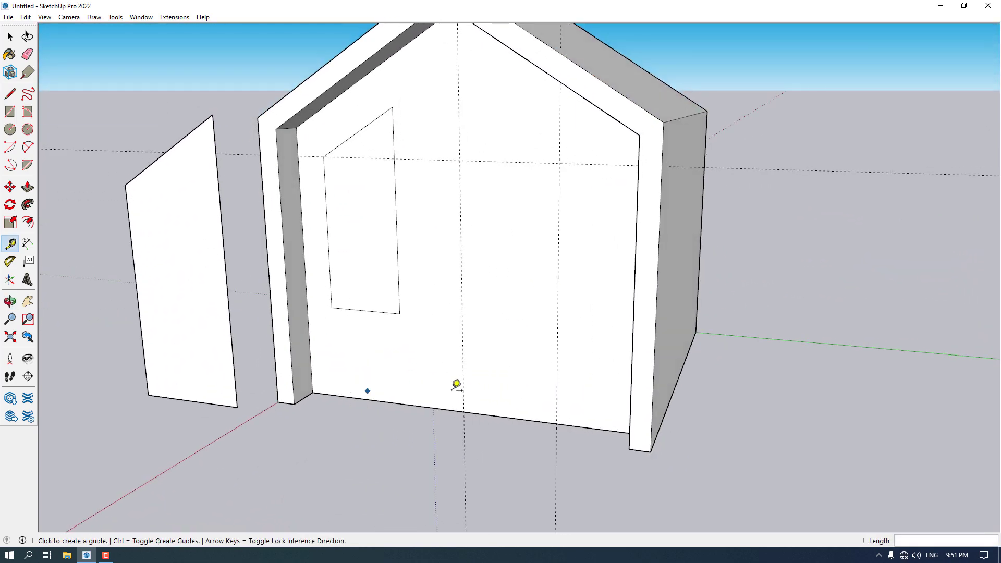
click(482, 413)
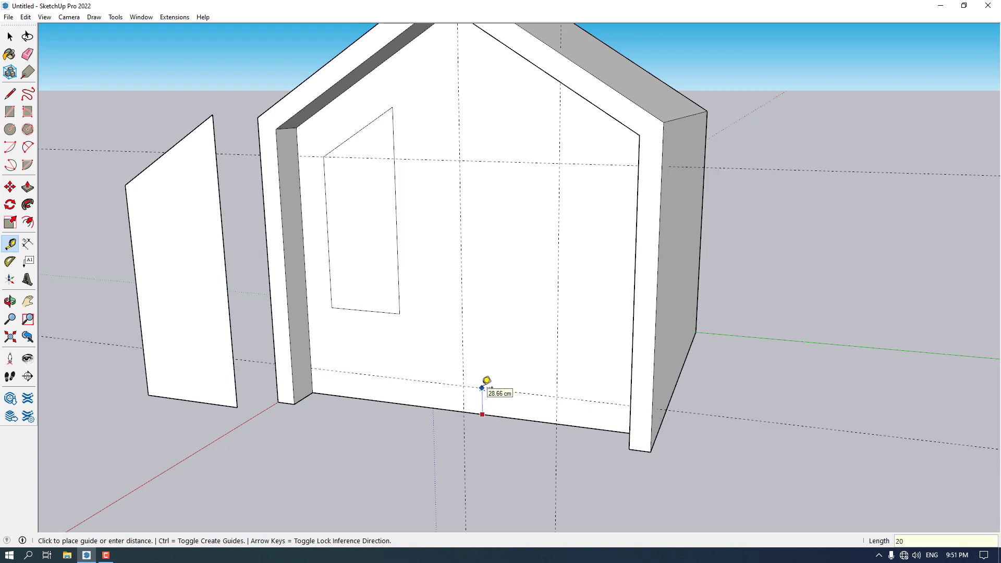
key(Return)
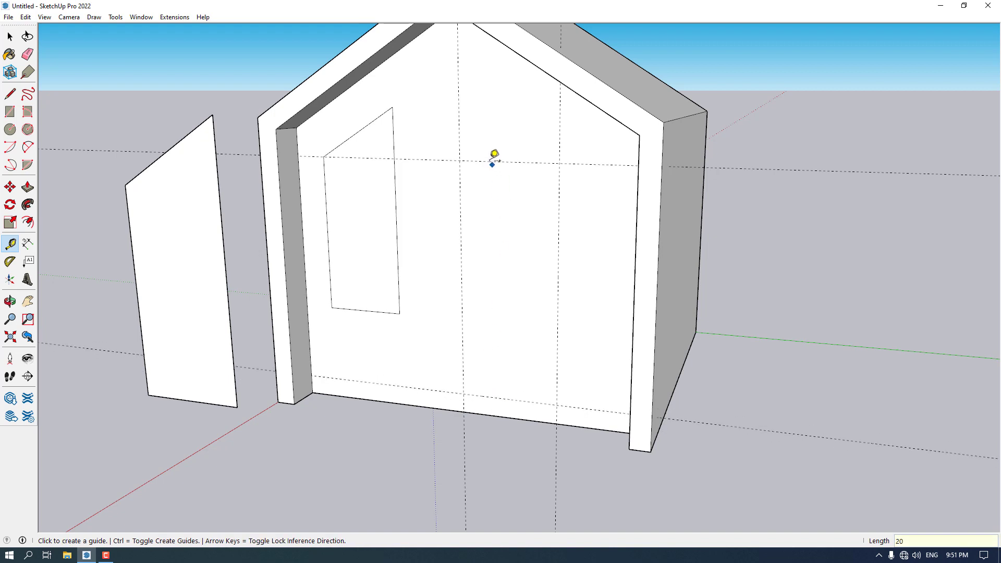
Move the upper horizontal guide 20 cm further up the recessed wall.
click(489, 159)
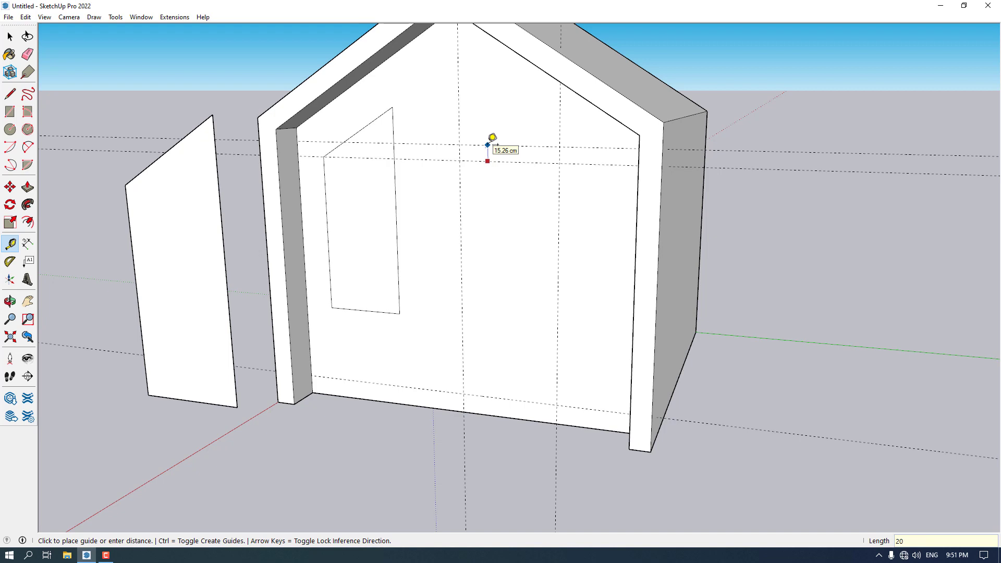
key(Return)
key(space)
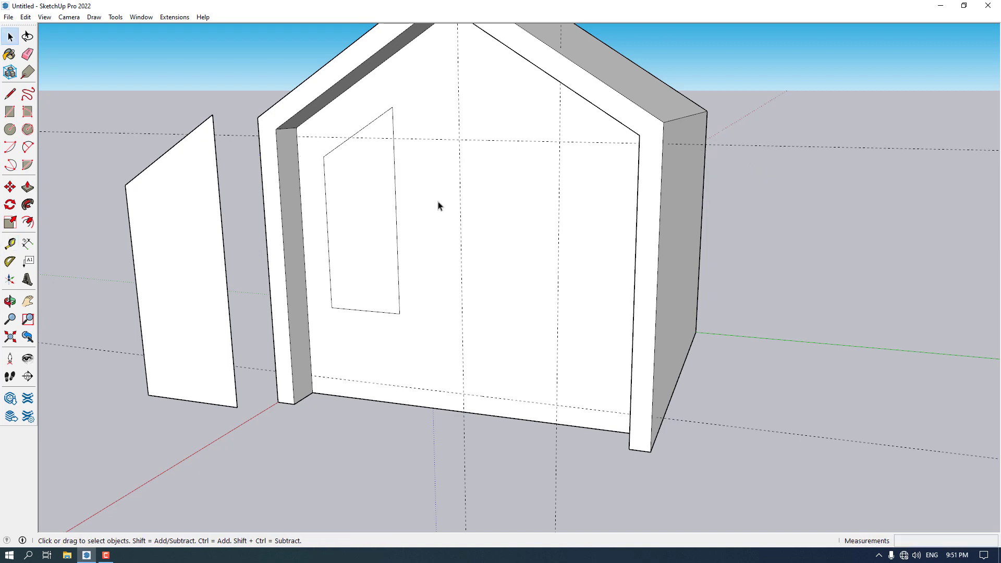
Draw the door rectangle on the recessed wall between the two vertical and two horizontal guides.
click(10, 111)
click(459, 139)
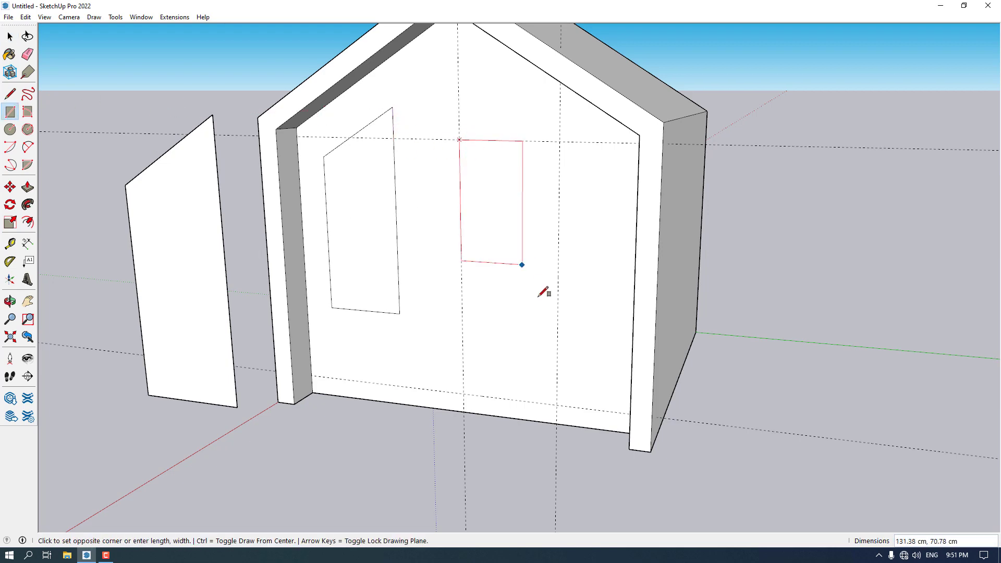
click(556, 404)
Select and delete all the construction guides around the house.
scroll(471, 304, down, 5)
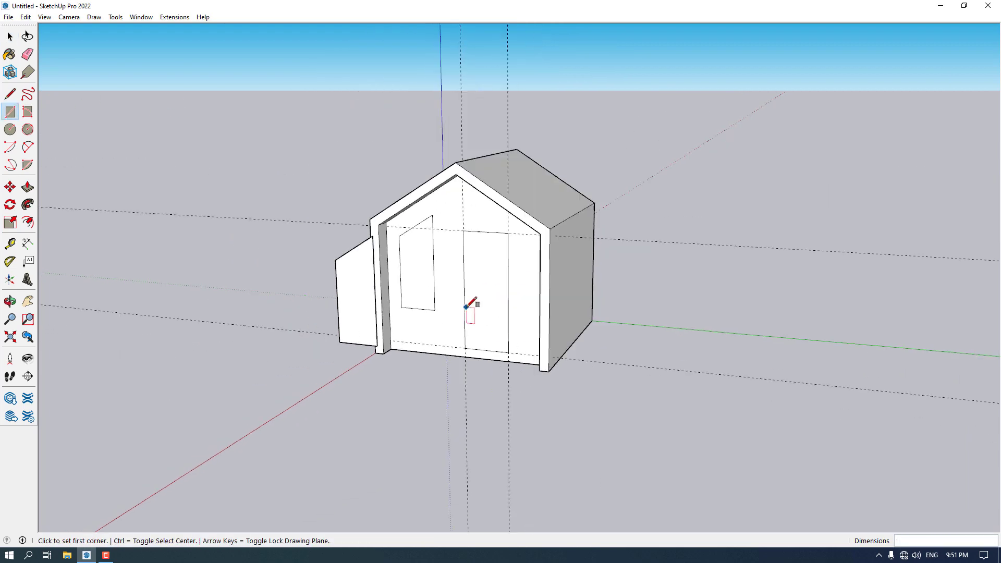
middle_drag(471, 304, 521, 324)
key(space)
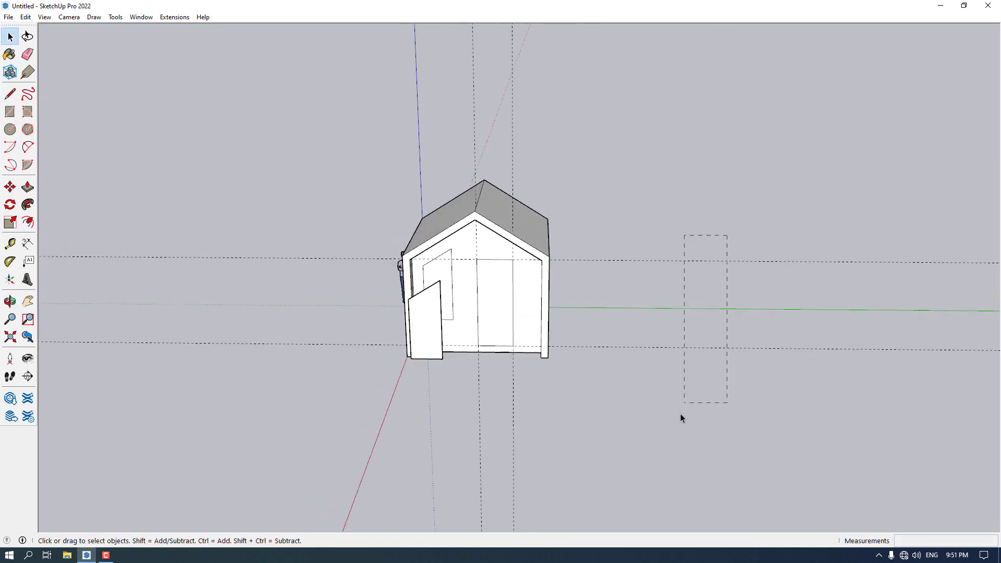
middle_drag(680, 414, 565, 174)
drag(449, 151, 449, 152)
middle_drag(449, 152, 631, 343)
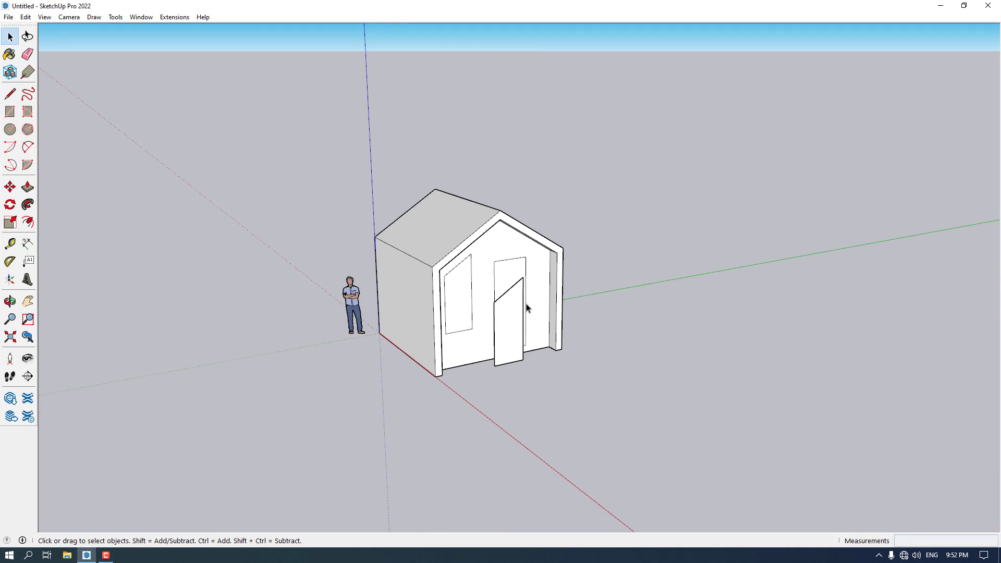
Copy the door face along the red axis to a spot in front of the house, and clear the selection.
scroll(527, 304, up, 3)
middle_drag(573, 280, 572, 281)
drag(573, 280, 543, 276)
key(space)
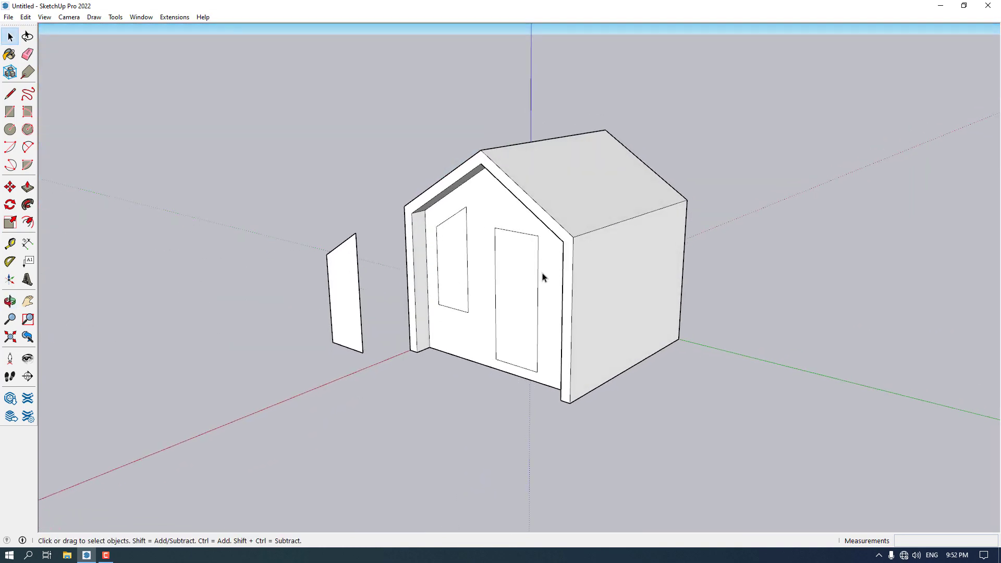
scroll(525, 298, up, 3)
click(525, 295)
scroll(518, 273, down, 5)
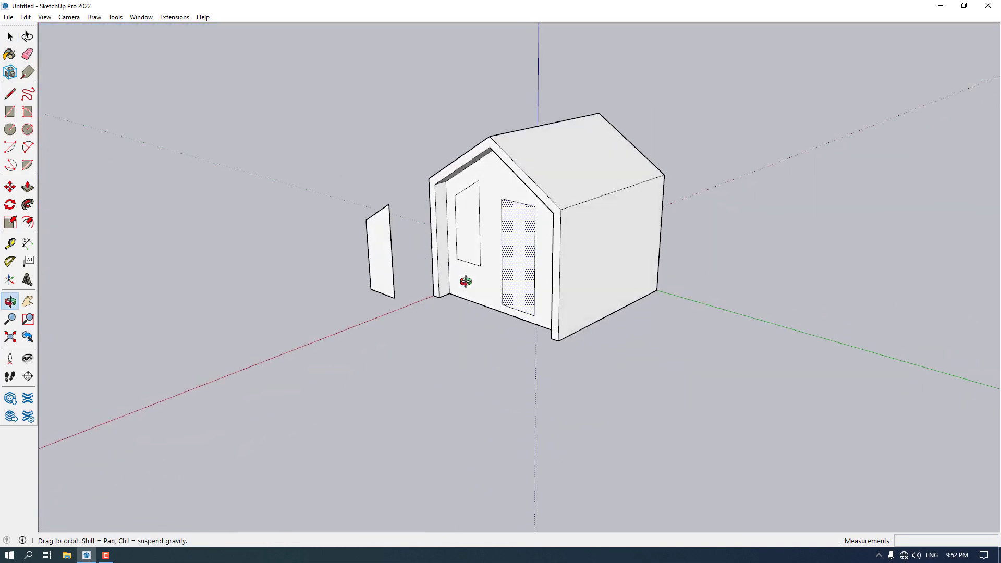
middle_drag(464, 283, 365, 292)
click(10, 187)
click(504, 329)
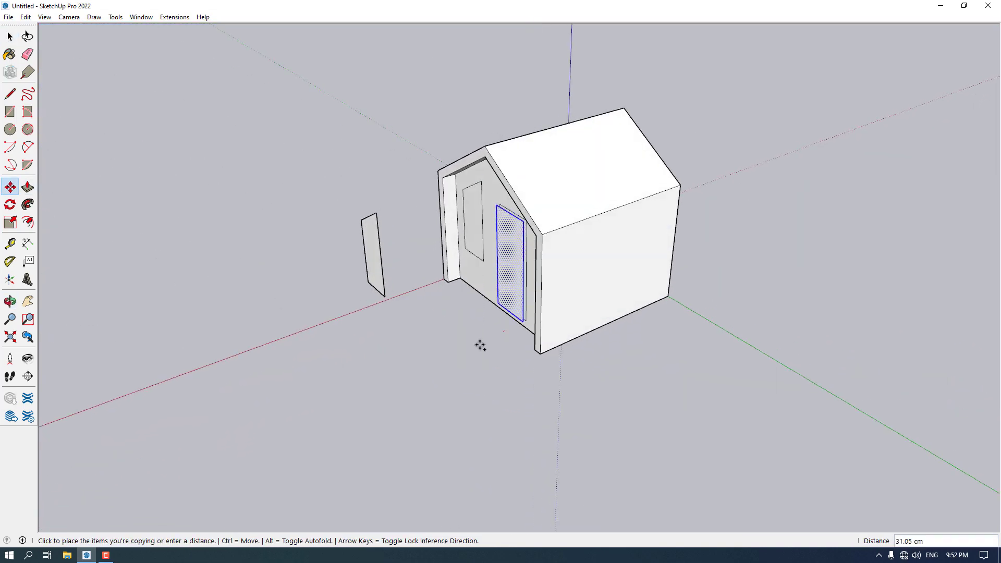
key(space)
click(347, 387)
Push the window face and the door face about 10 cm into the recessed wall.
middle_drag(508, 387, 470, 276)
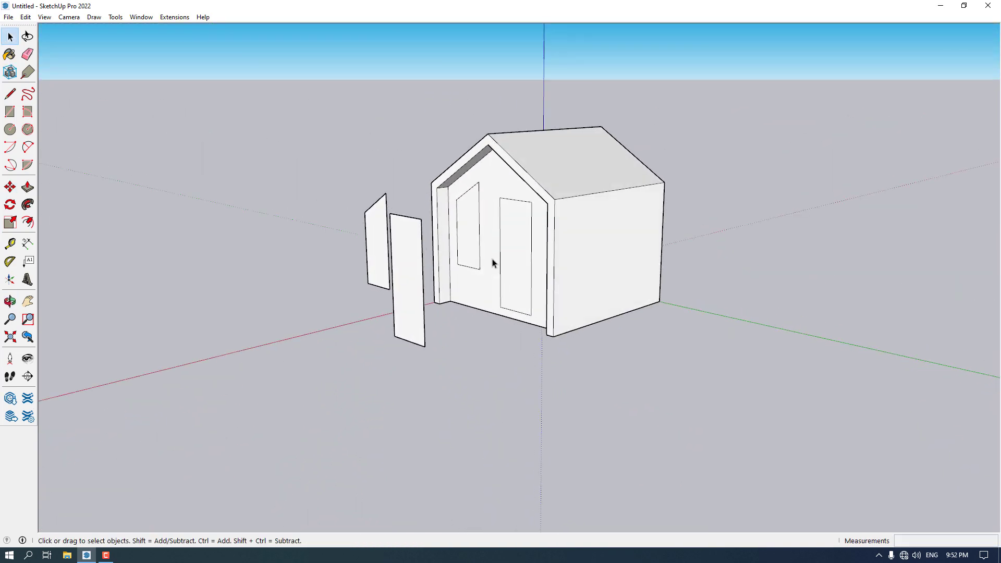
scroll(492, 263, up, 3)
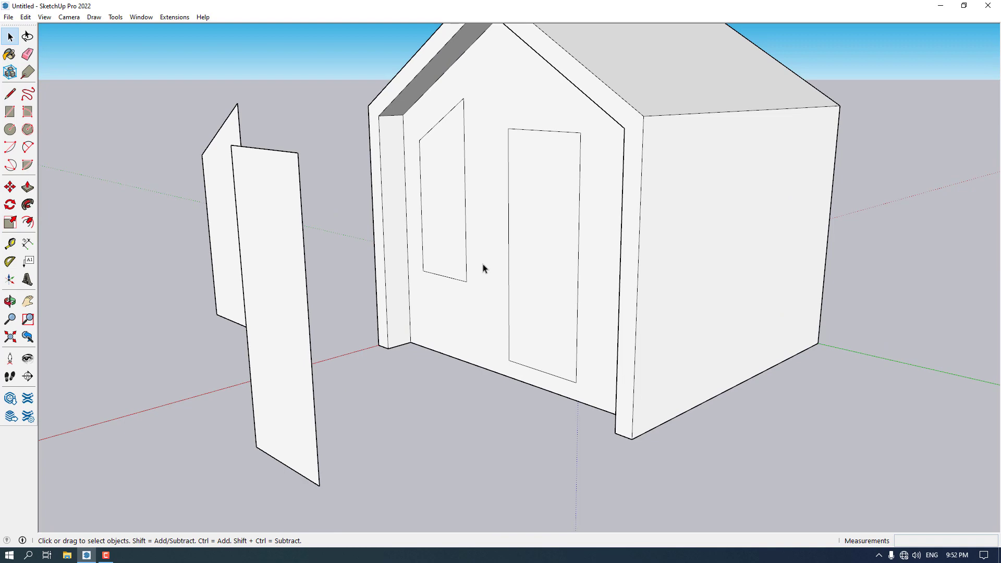
scroll(437, 299, down, 3)
middle_drag(437, 299, 883, 284)
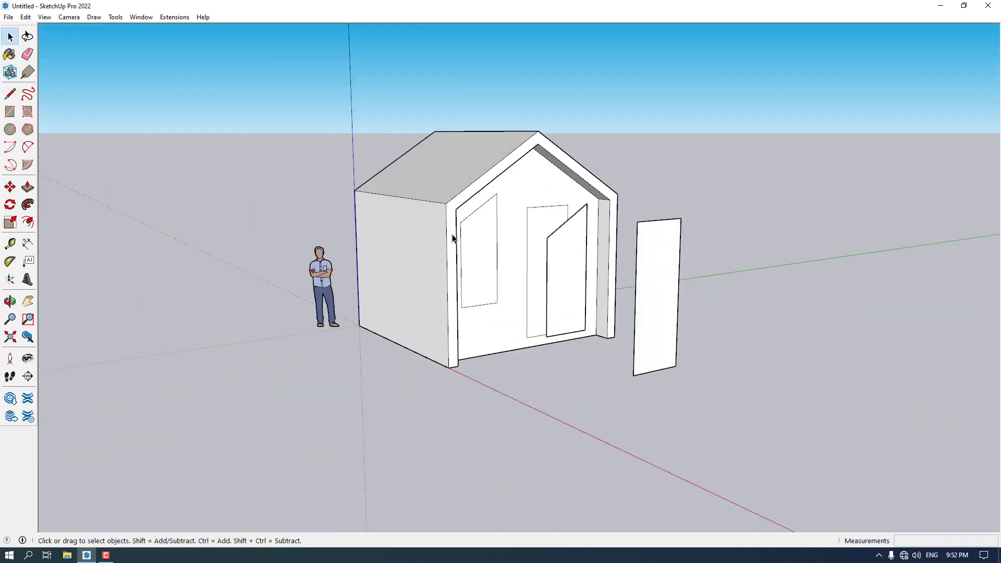
middle_drag(389, 198, 558, 246)
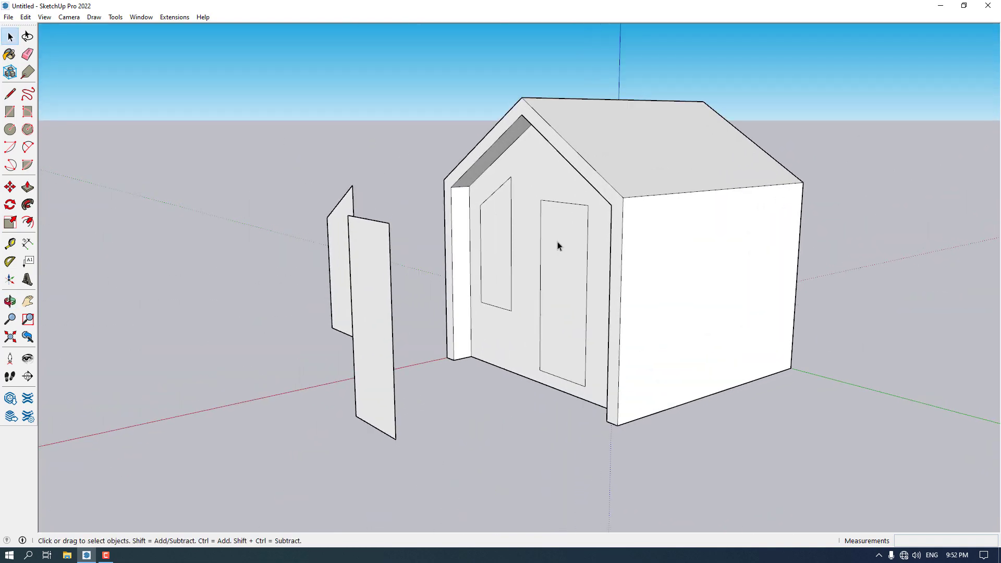
scroll(519, 230, up, 4)
key(p)
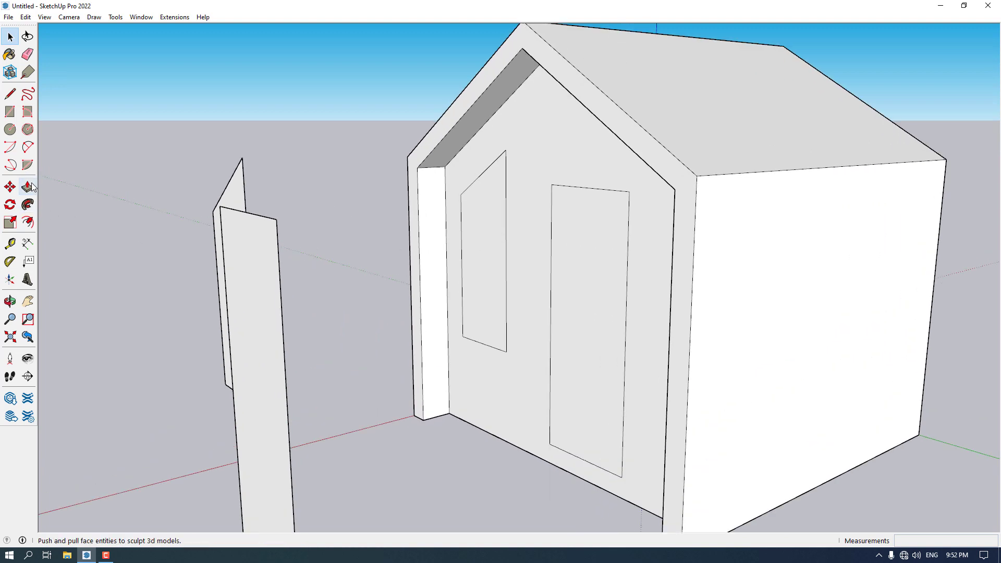
click(468, 235)
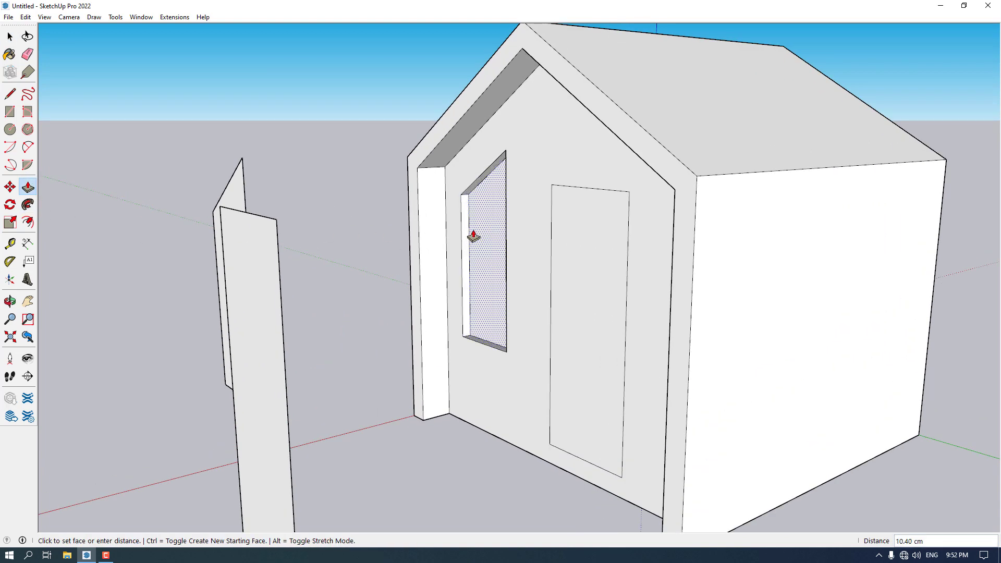
key(Return)
double_click(586, 261)
Select the whole house with its connected geometry, make it a group, and clear the selection.
scroll(477, 255, down, 5)
middle_drag(491, 259, 550, 297)
key(space)
scroll(529, 269, up, 2)
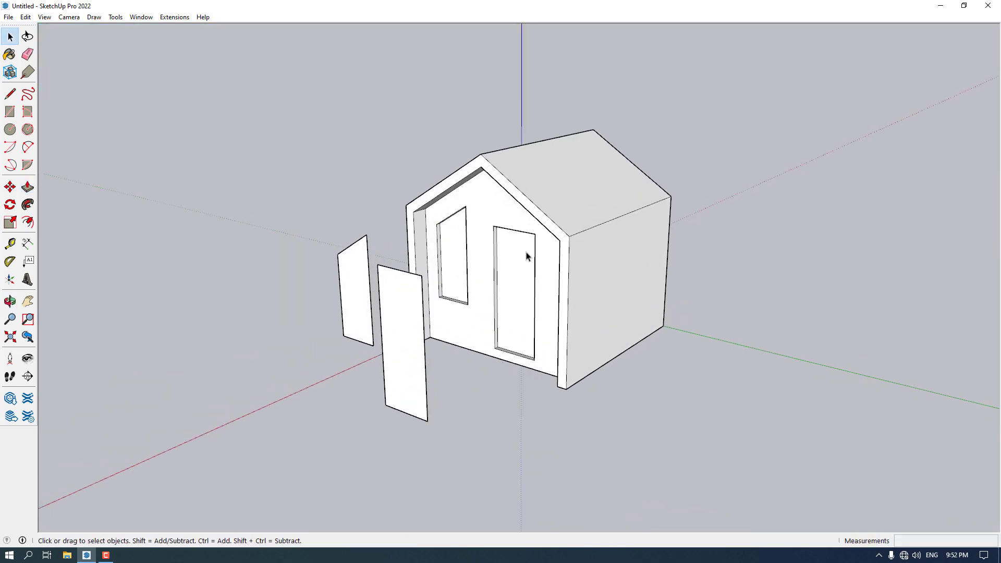
triple_click(527, 252)
right_click(527, 253)
click(552, 343)
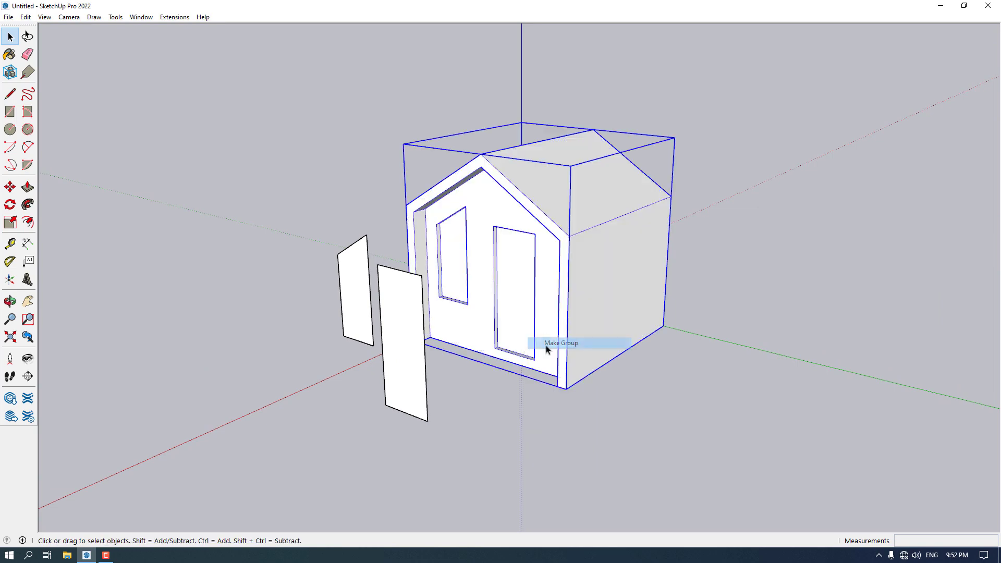
middle_drag(546, 346, 615, 428)
click(614, 428)
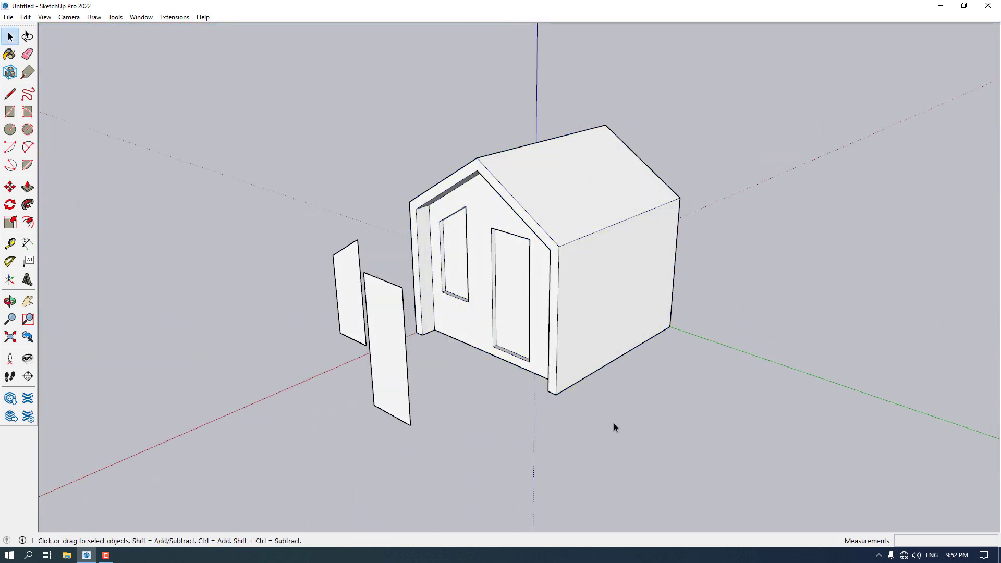
Draw a 20 cm high rectangle from the door opening's lower-left corner down to the wall's bottom edge, slightly wider than the door.
scroll(518, 359, up, 5)
scroll(511, 420, down, 5)
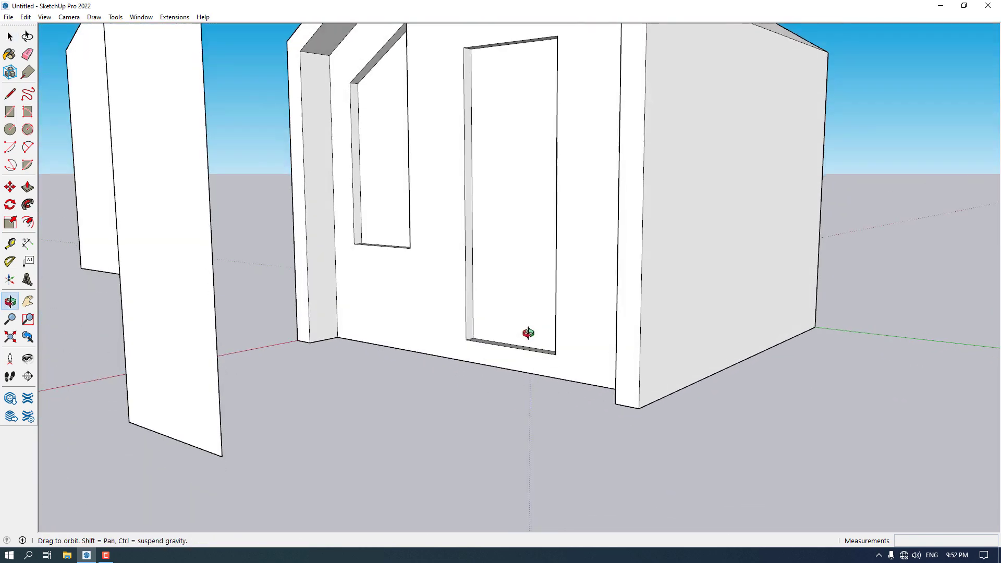
click(10, 111)
scroll(443, 334, up, 3)
click(481, 341)
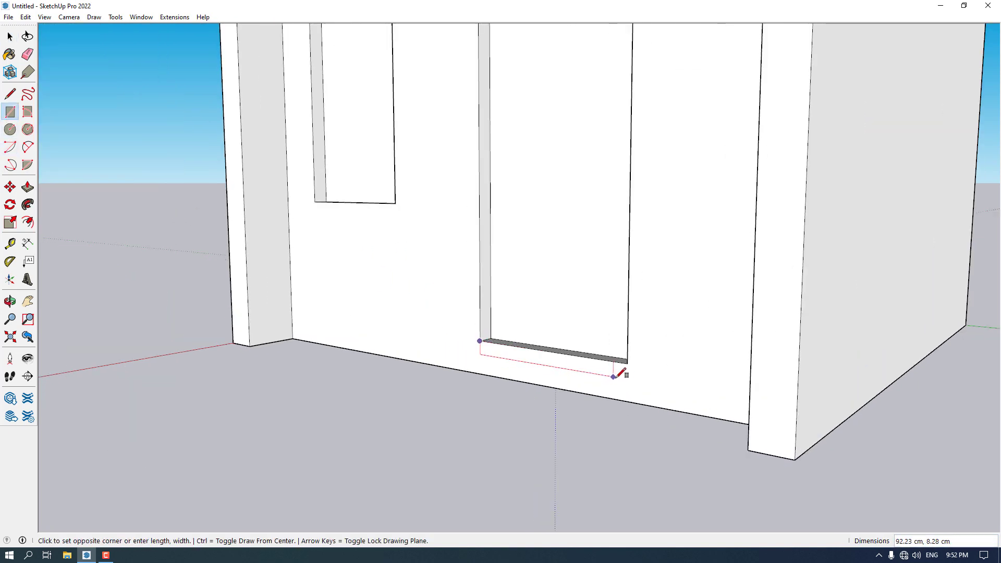
click(641, 404)
Pull the rectangle under the door 36 cm outward as a step and push its right end back flush with the door opening.
click(27, 186)
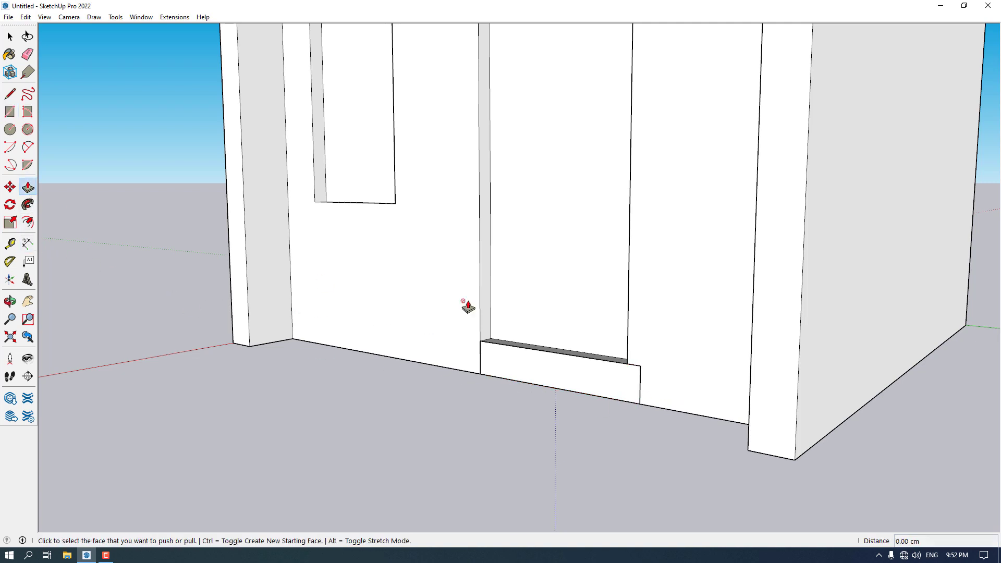
middle_drag(470, 302, 522, 379)
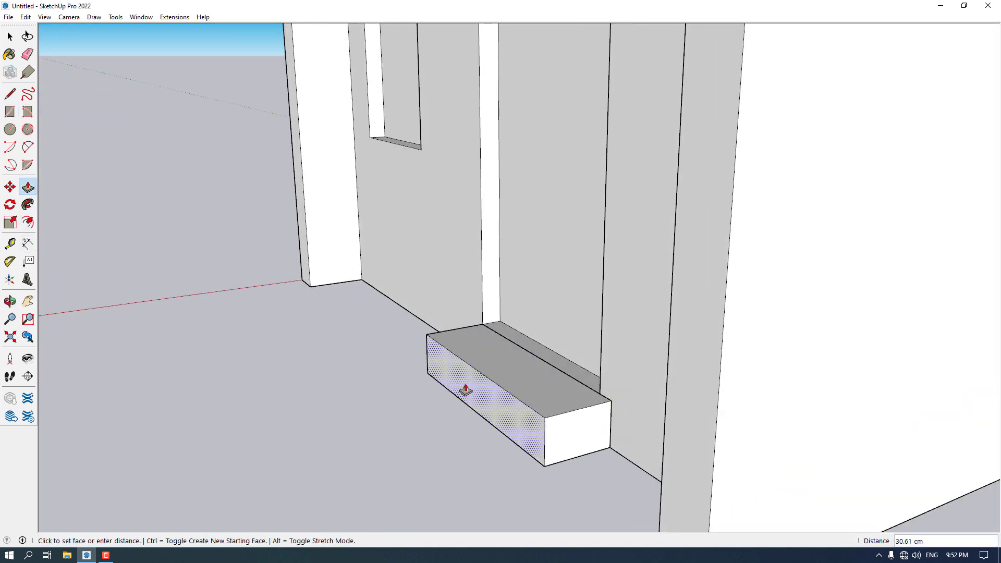
click(308, 249)
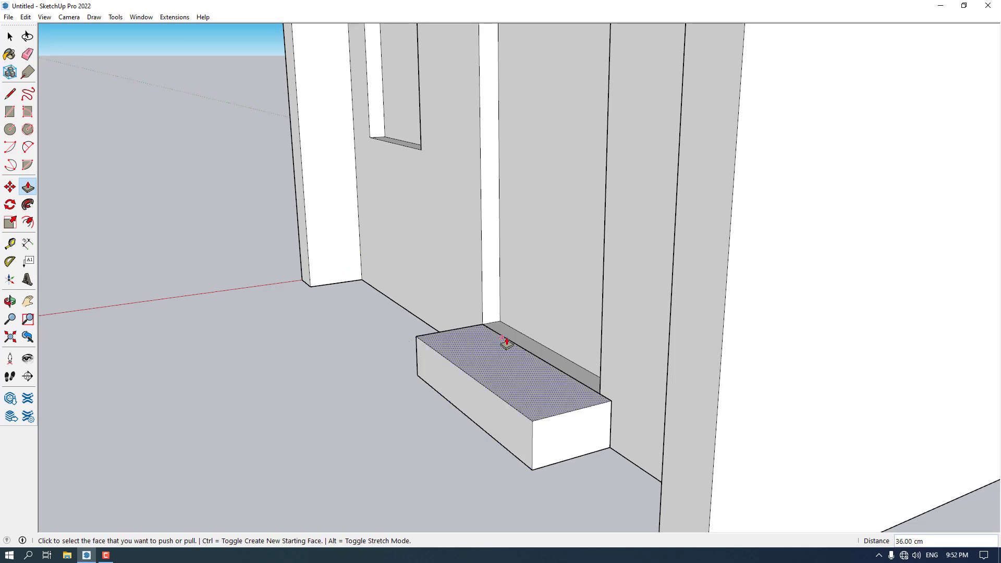
click(599, 428)
click(600, 382)
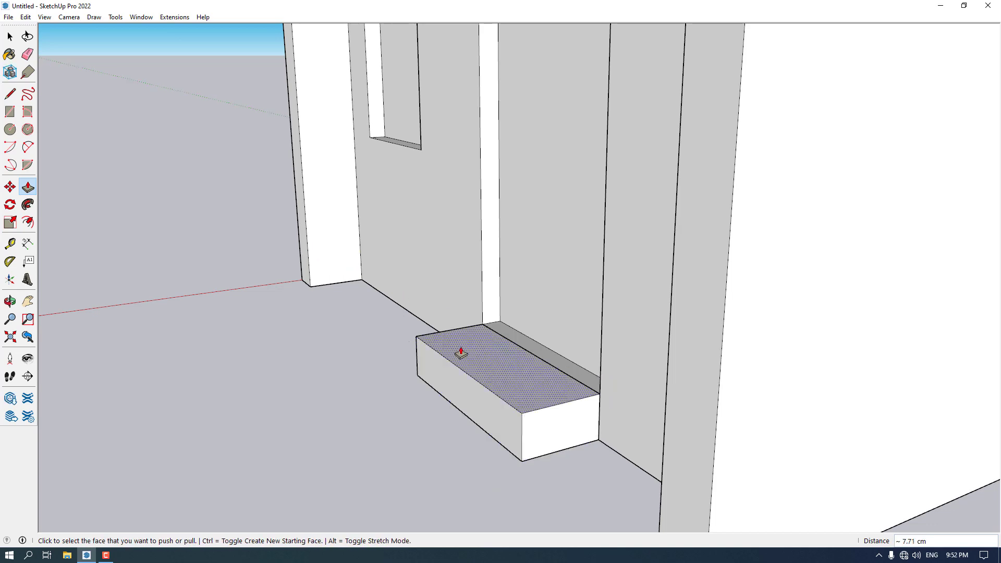
Extend the right end of the door step by 40 cm.
middle_drag(458, 351, 580, 373)
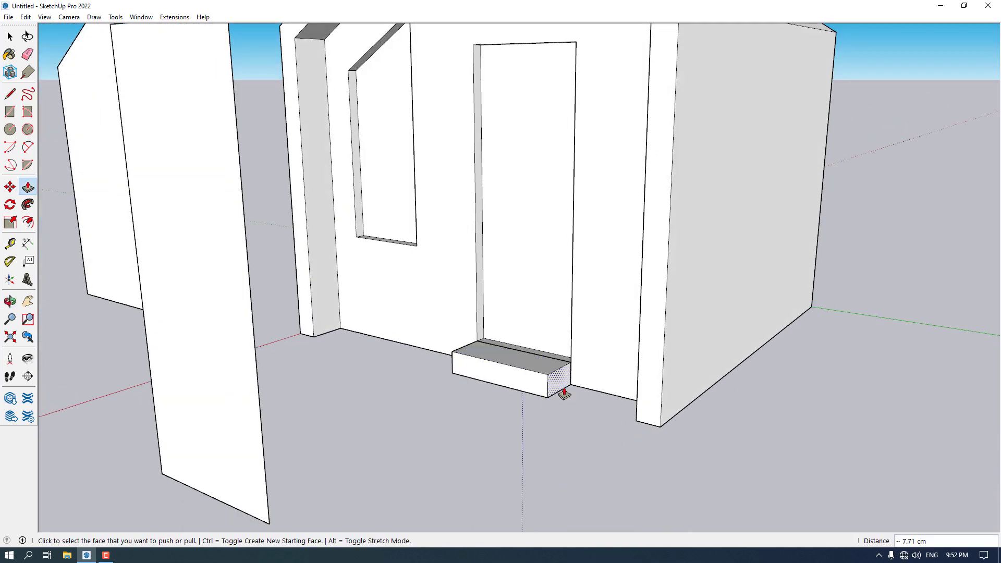
scroll(522, 398, down, 4)
middle_drag(510, 398, 601, 412)
scroll(562, 349, up, 3)
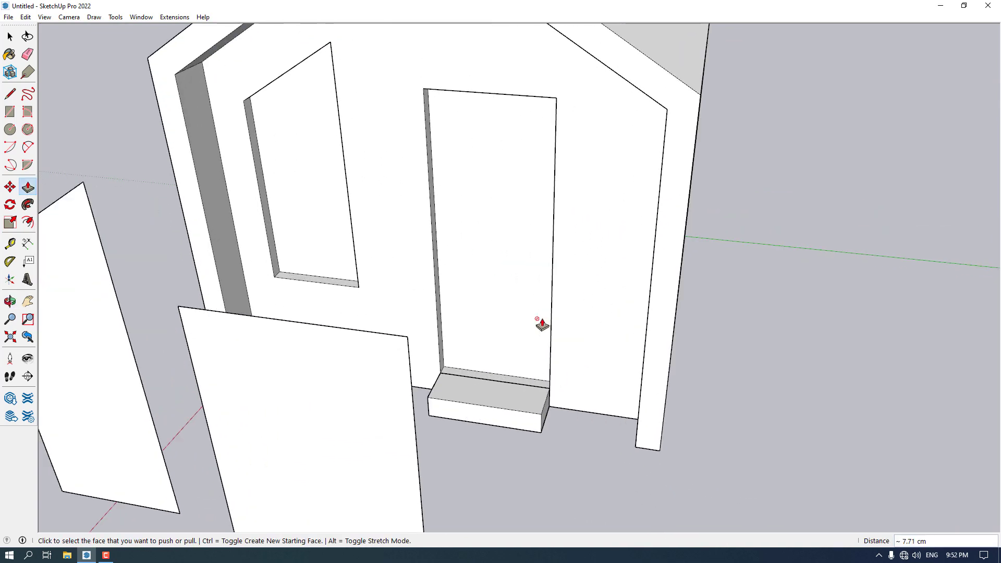
middle_drag(541, 324, 762, 487)
scroll(519, 399, up, 3)
click(519, 402)
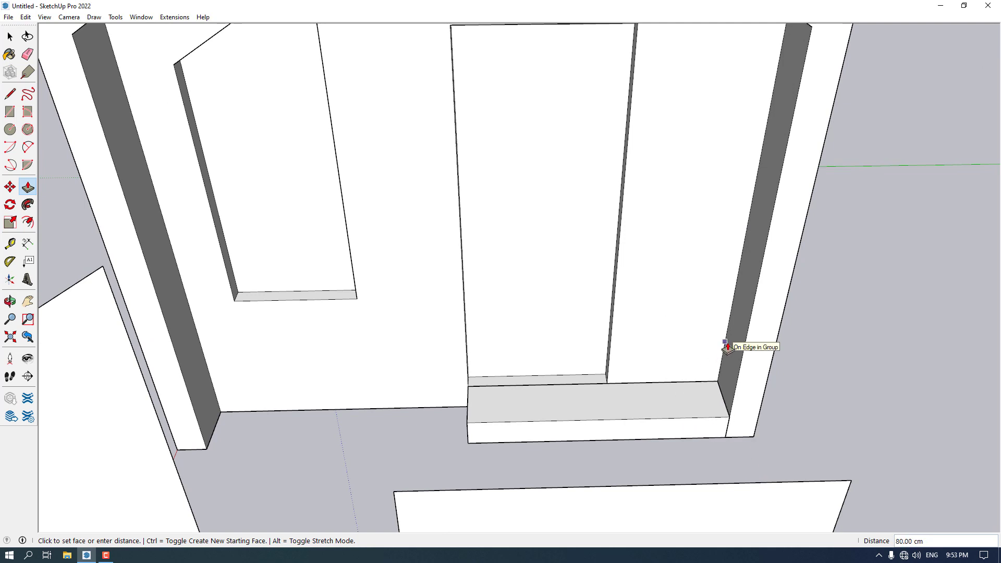
text(40)
key(Return)
Push the top face of the door step down 10 cm.
middle_drag(621, 354, 446, 399)
click(452, 380)
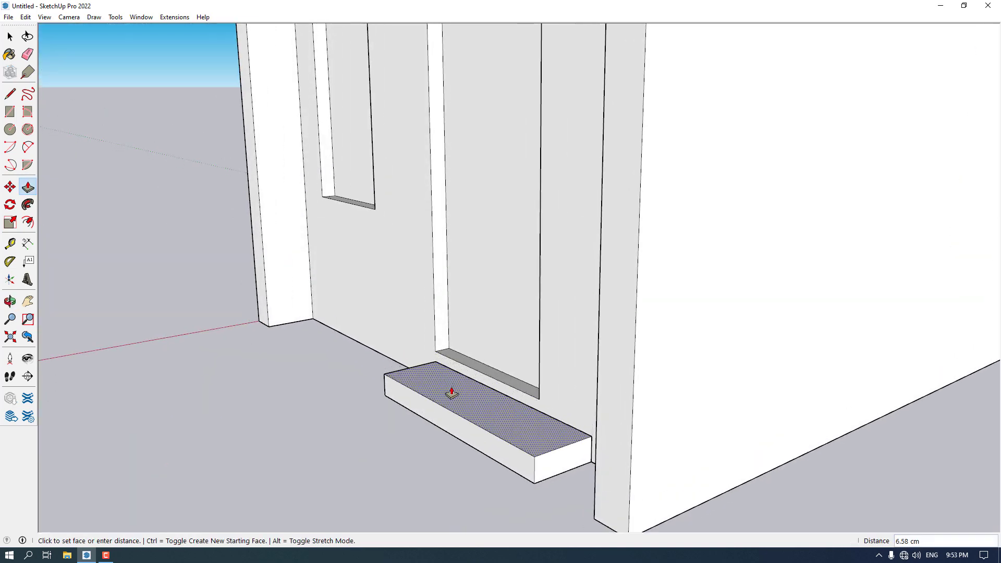
text(1)
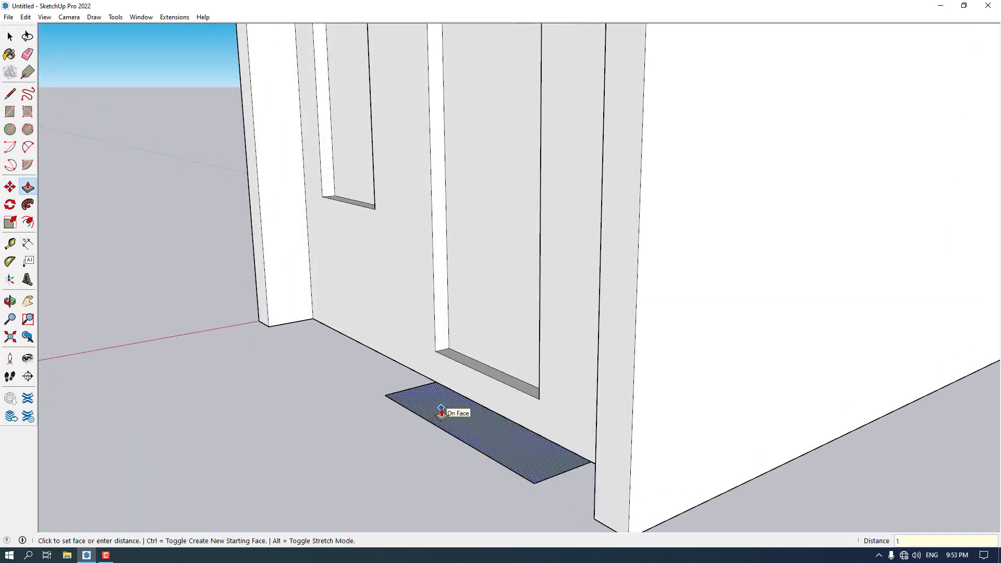
text(0)
key(Return)
scroll(502, 357, down, 3)
scroll(461, 438, up, 3)
key(space)
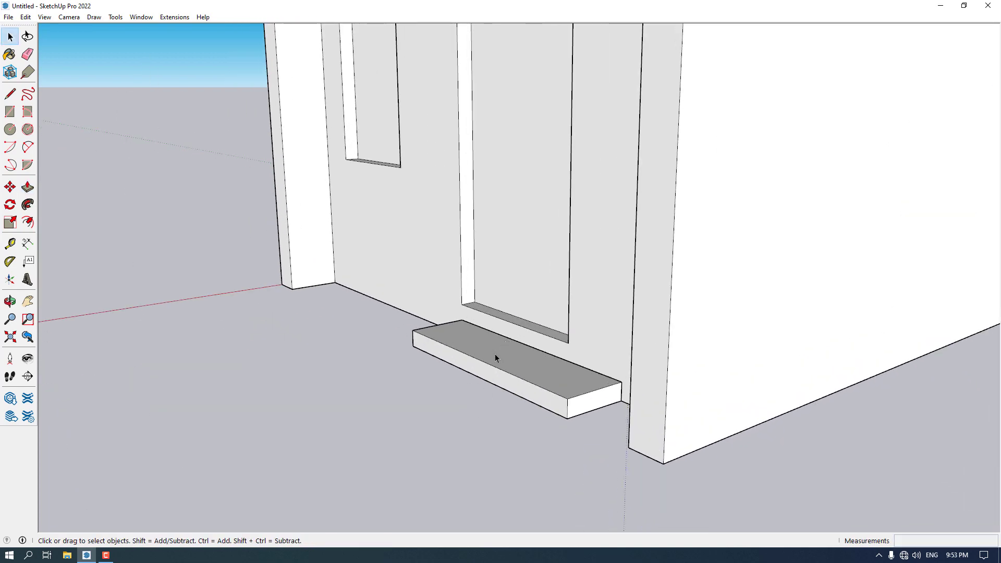
Move the whole door step straight up until its top back corner meets the lower corner of the door opening.
triple_click(491, 360)
middle_drag(490, 360, 854, 480)
scroll(538, 332, up, 3)
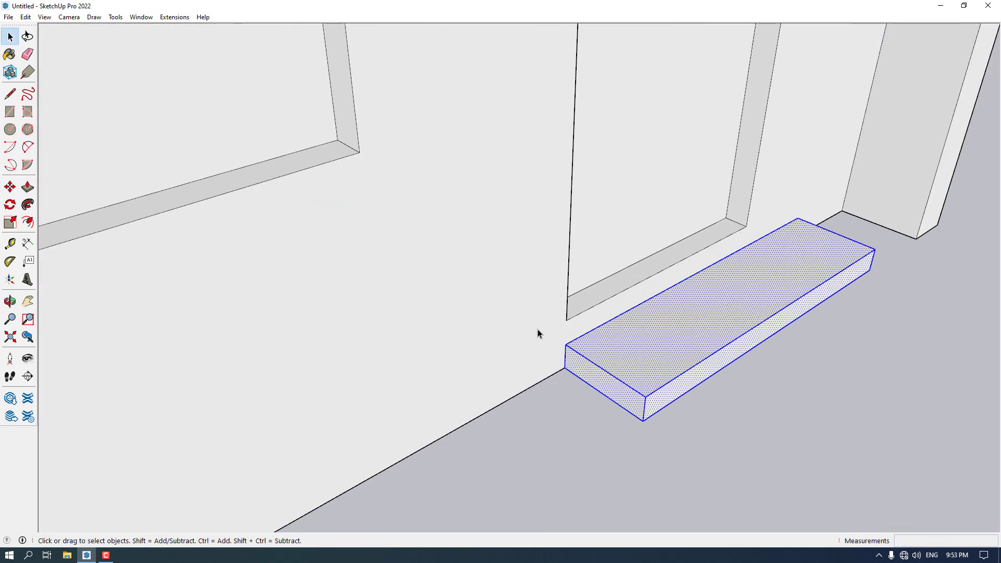
click(10, 187)
click(565, 344)
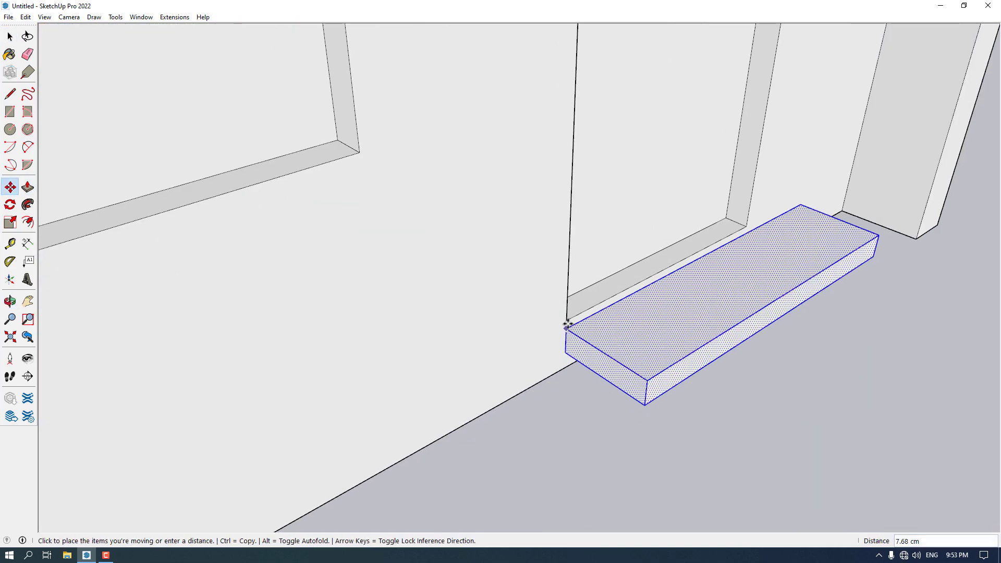
middle_drag(568, 321, 618, 300)
Make the raised door step a group.
key(space)
right_click(617, 301)
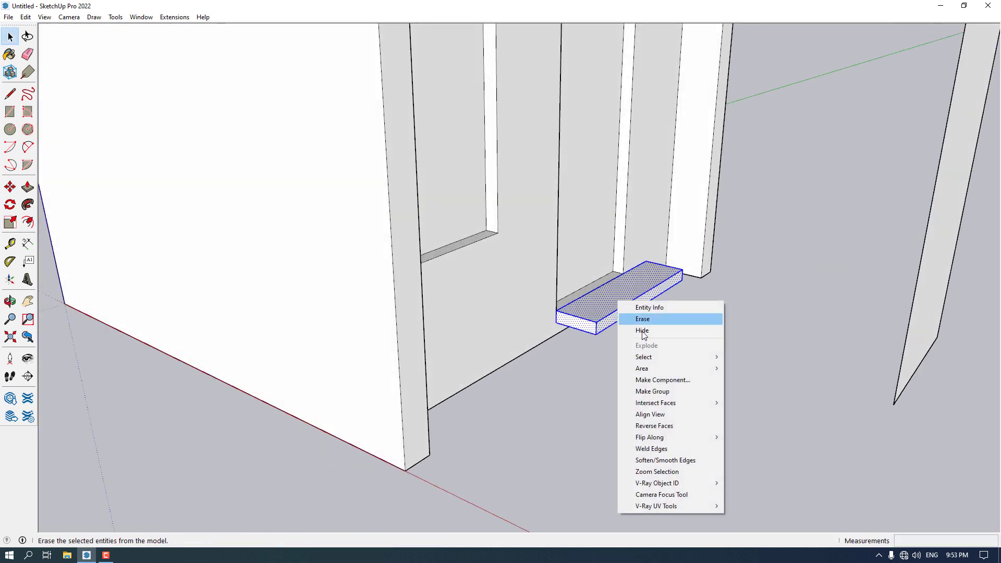
click(652, 391)
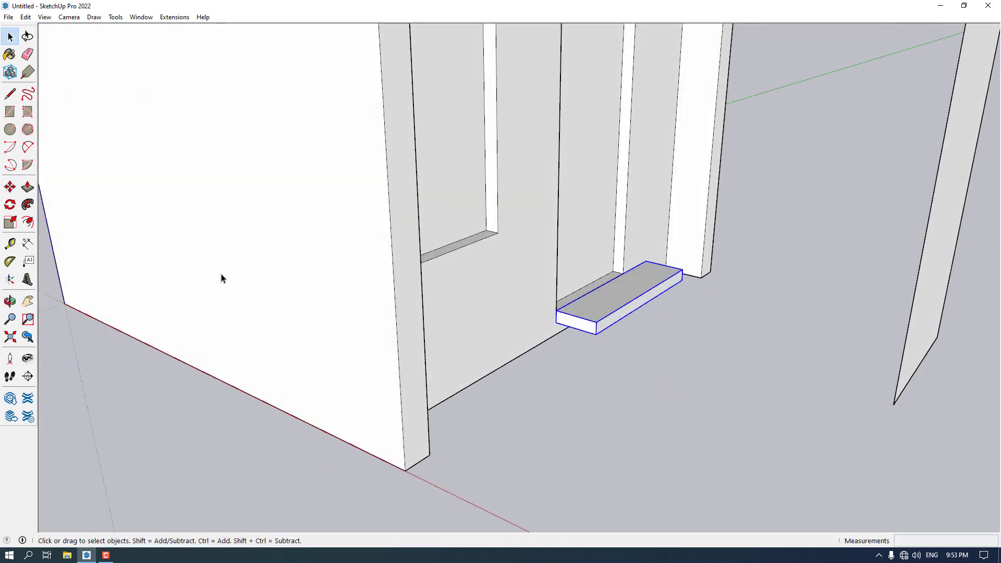
Copy the door step group straight down by its own height, directly beneath the original.
click(10, 186)
scroll(503, 317, up, 3)
middle_drag(627, 338, 589, 285)
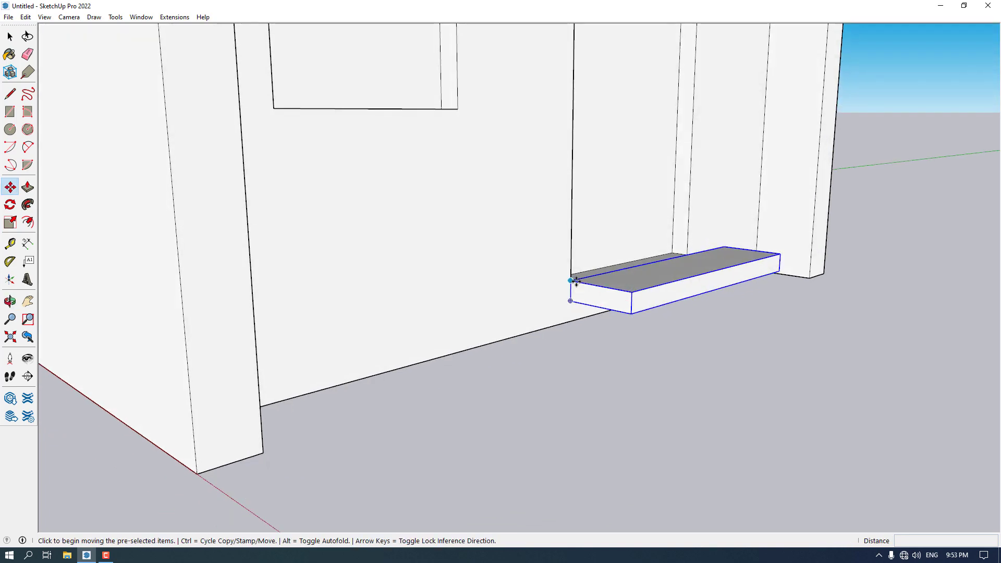
key(ctrl)
click(576, 281)
click(575, 298)
Move the lower step outward from the front wall so its tread projects beyond the upper step.
middle_drag(715, 302, 168, 304)
scroll(596, 360, up, 2)
click(628, 344)
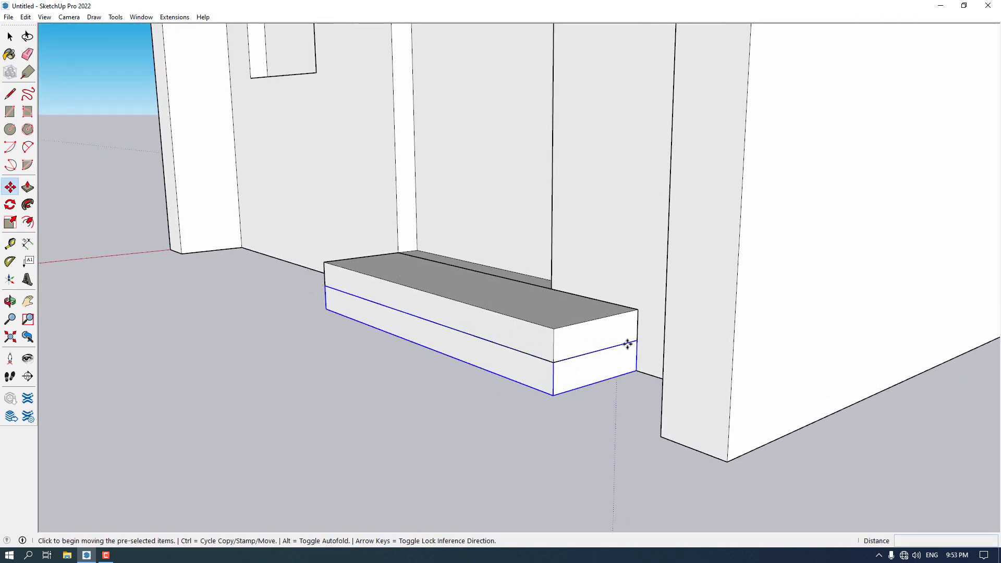
click(627, 345)
click(596, 351)
middle_drag(597, 351, 436, 339)
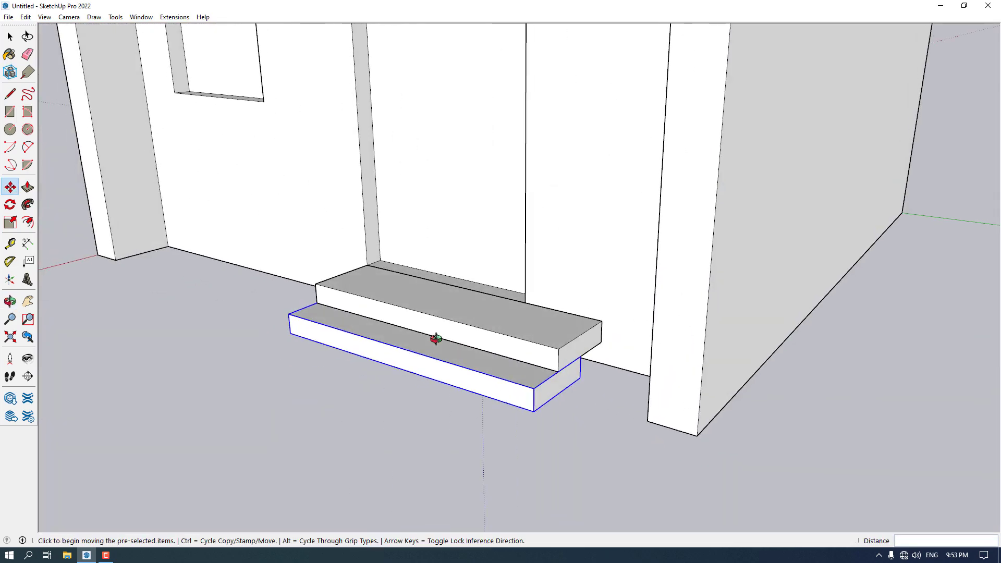
click(558, 373)
key(space)
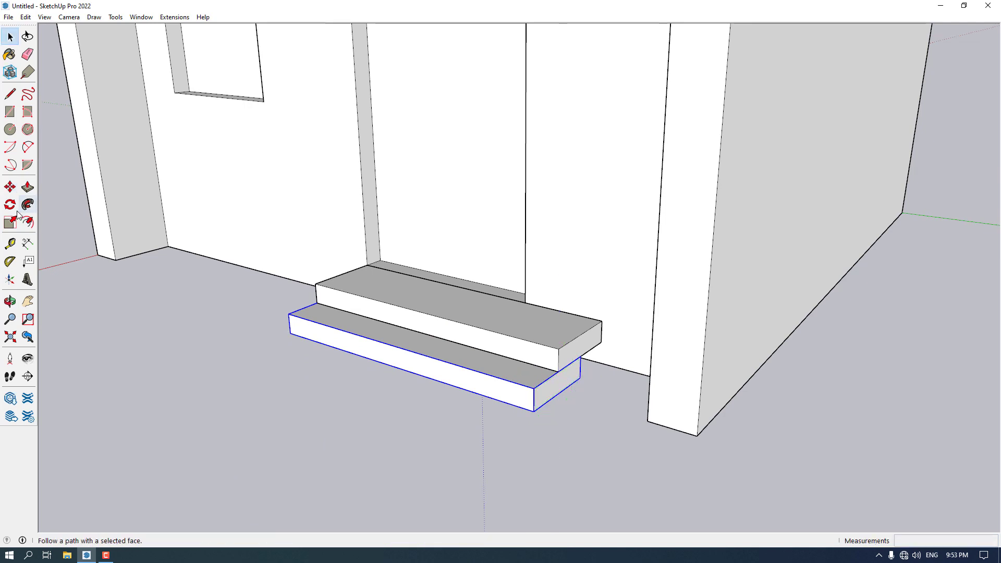
Shift the lower step about 37 cm sideways along the green axis, toward the window side.
click(11, 189)
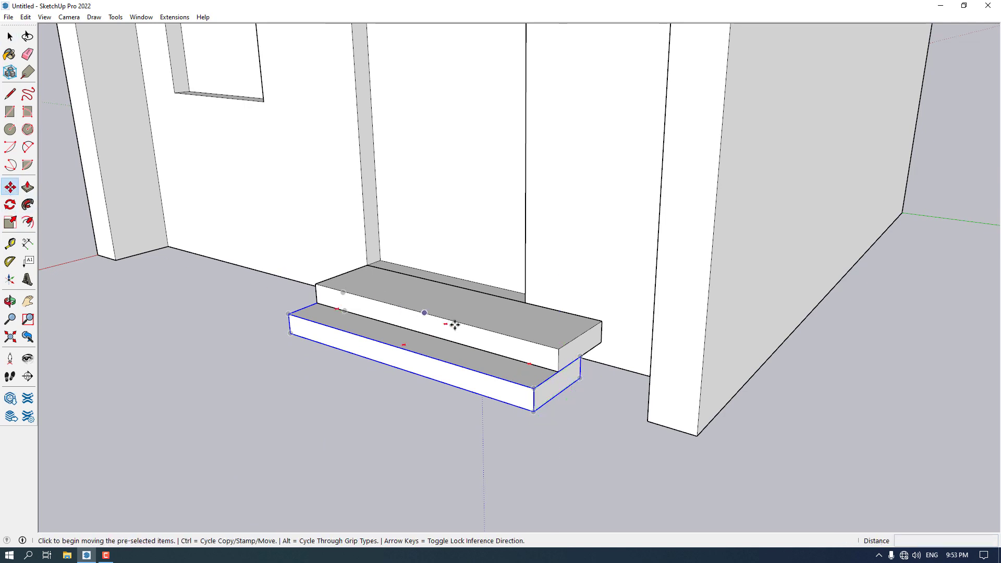
click(491, 353)
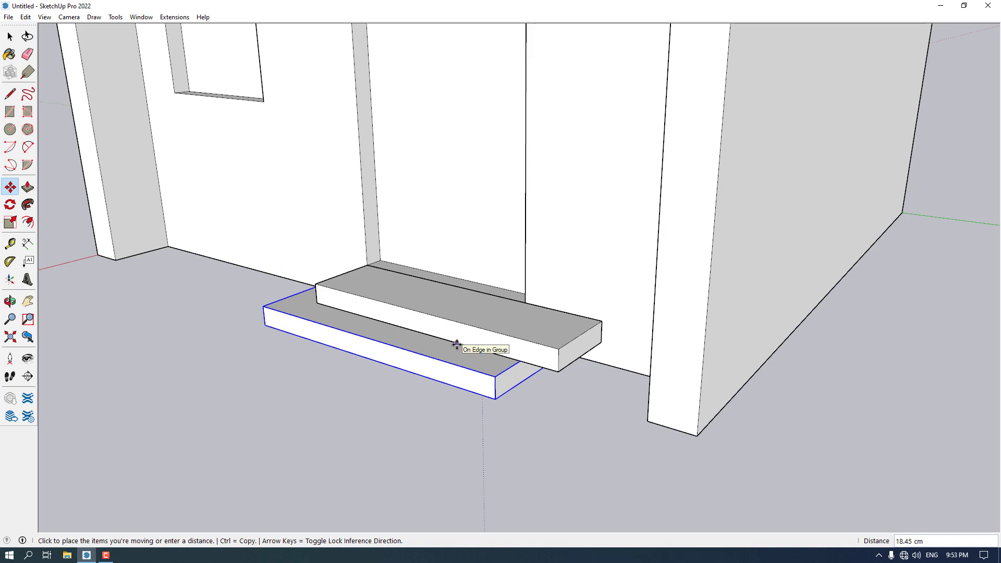
middle_drag(457, 344, 666, 480)
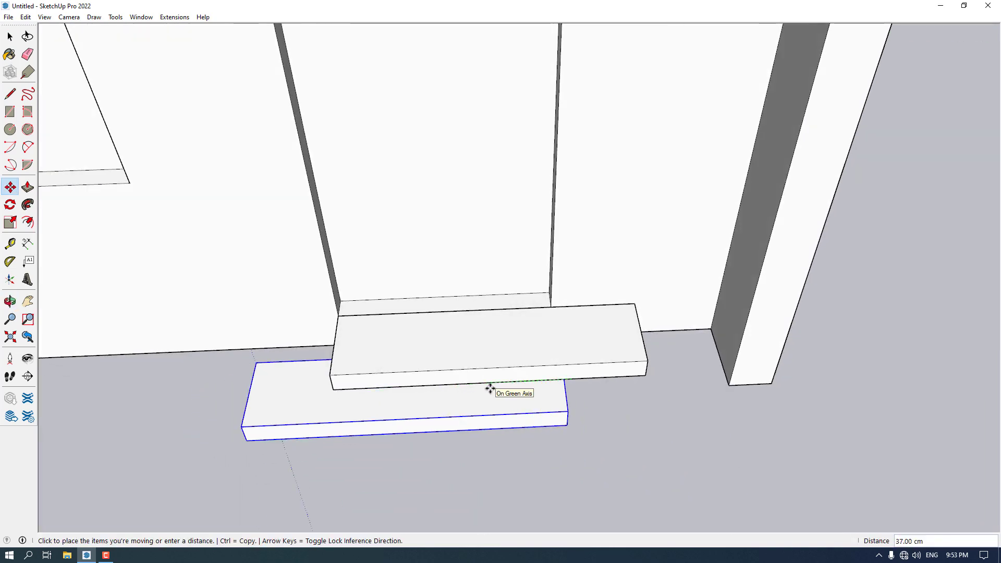
key(Return)
Move the lower step 18 cm farther out from the front wall, up to the upper step's lower front edge.
middle_drag(491, 389, 249, 279)
scroll(480, 400, up, 6)
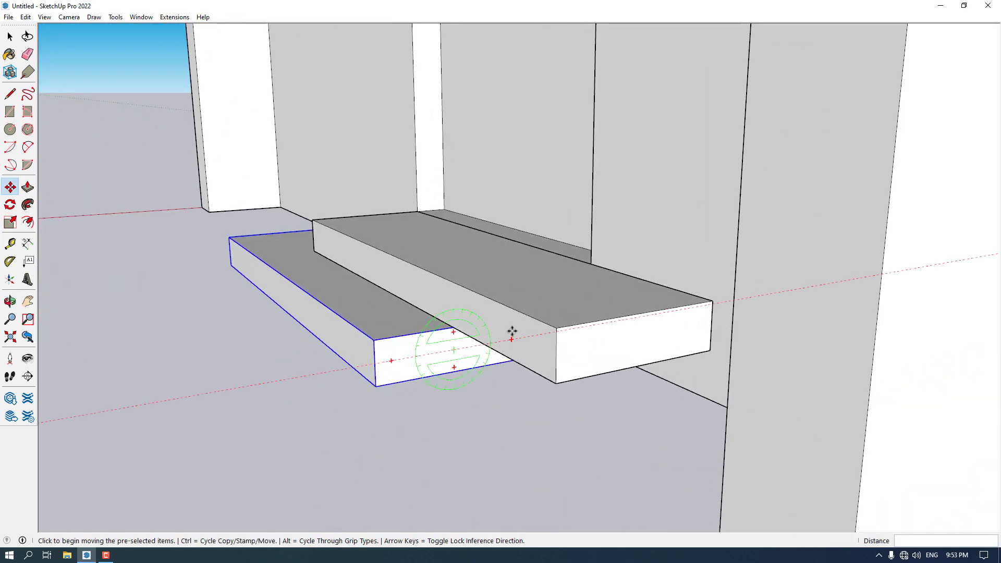
click(523, 320)
click(452, 326)
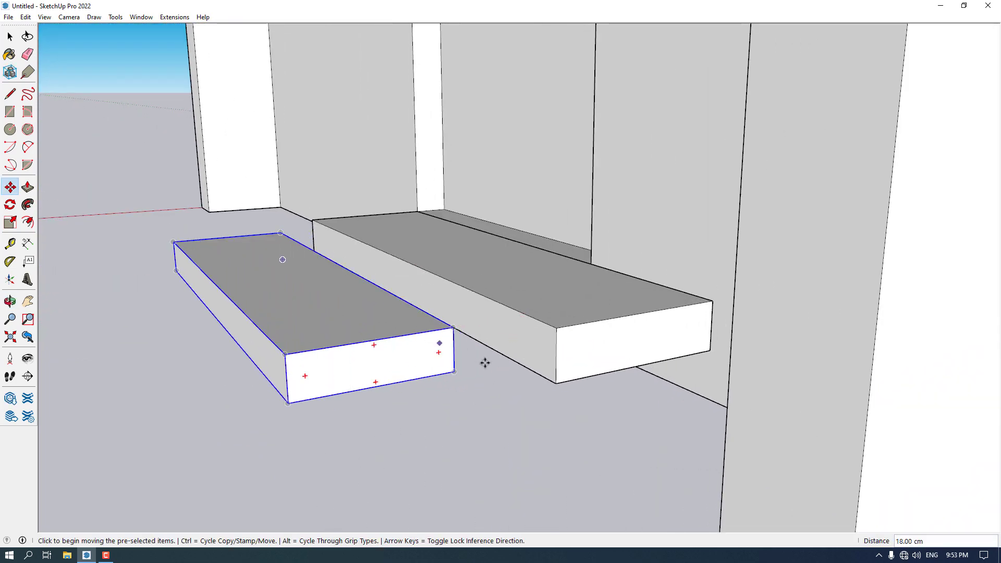
Move the lower step about 7 cm back toward the wall so it sits partly under the upper step.
middle_drag(483, 362, 390, 302)
scroll(412, 304, up, 4)
click(362, 394)
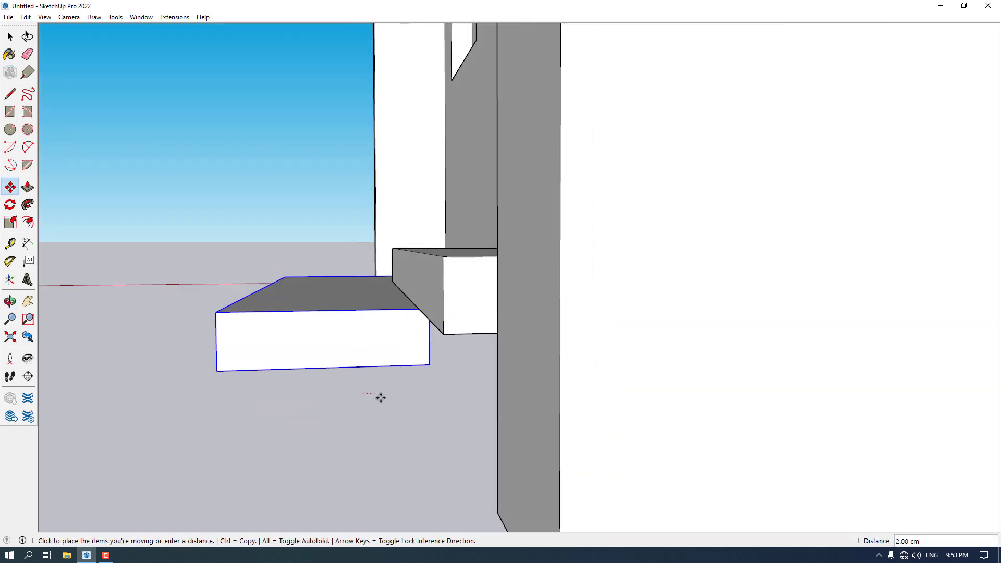
click(411, 398)
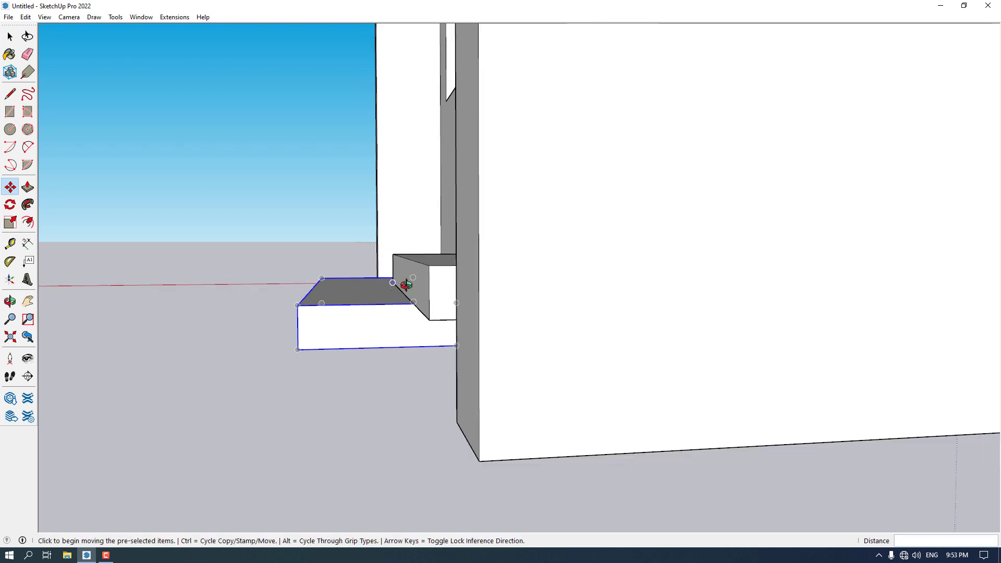
scroll(506, 354, down, 5)
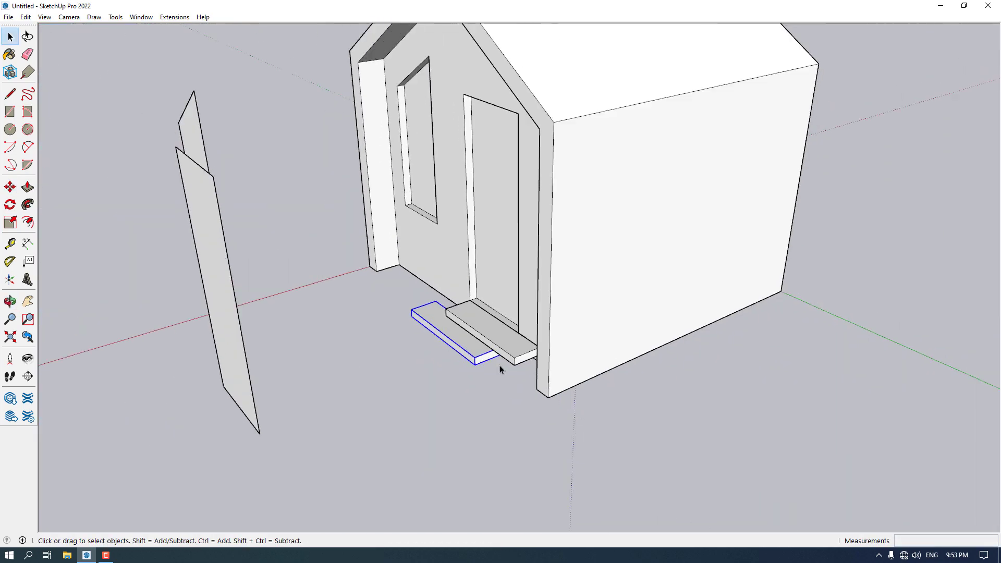
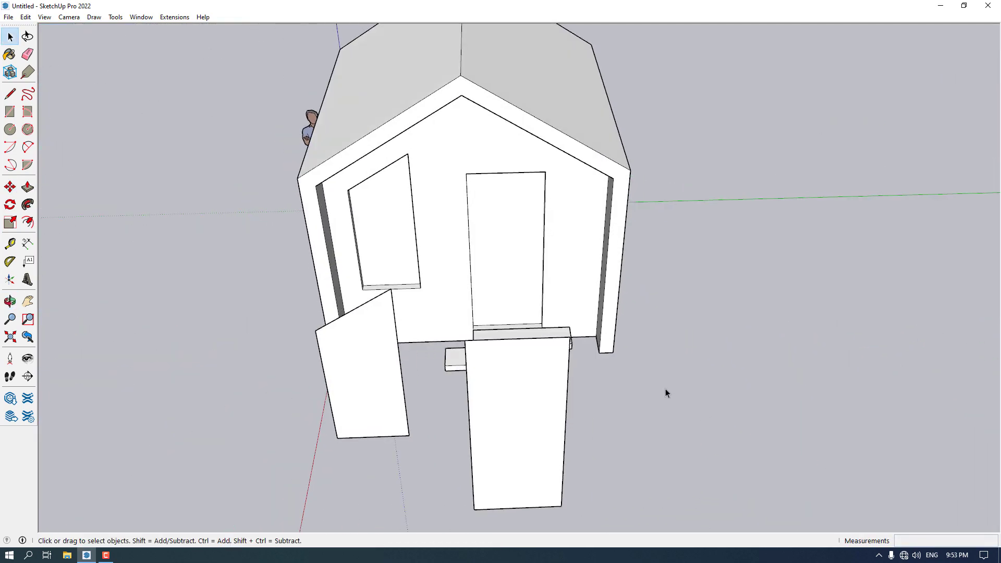
Offset the top and side edges of the detached door panel 5 cm inward.
middle_drag(662, 392, 415, 307)
scroll(591, 287, down, 5)
middle_drag(591, 287, 767, 235)
scroll(691, 299, up, 3)
scroll(627, 317, up, 1)
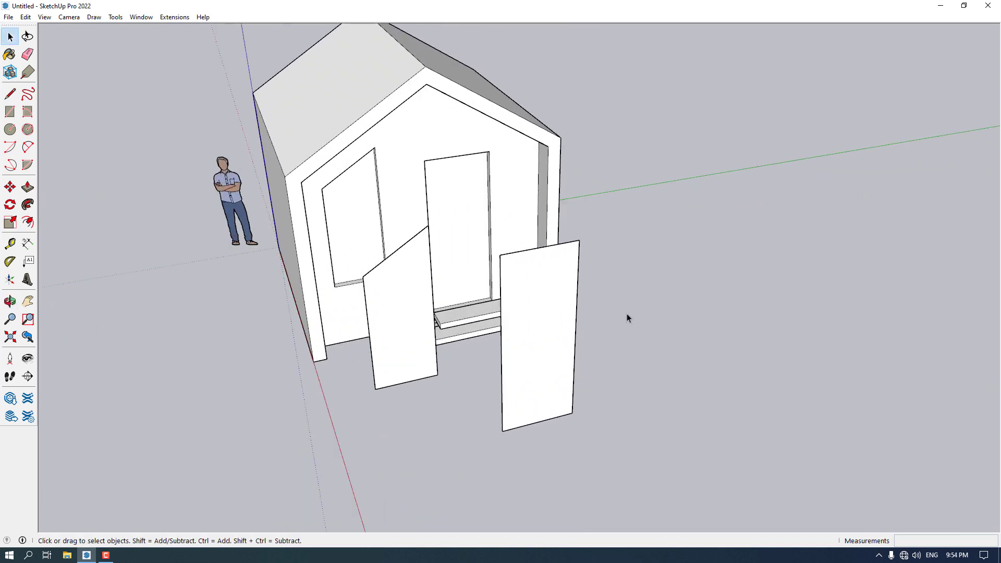
scroll(582, 335, up, 2)
click(509, 353)
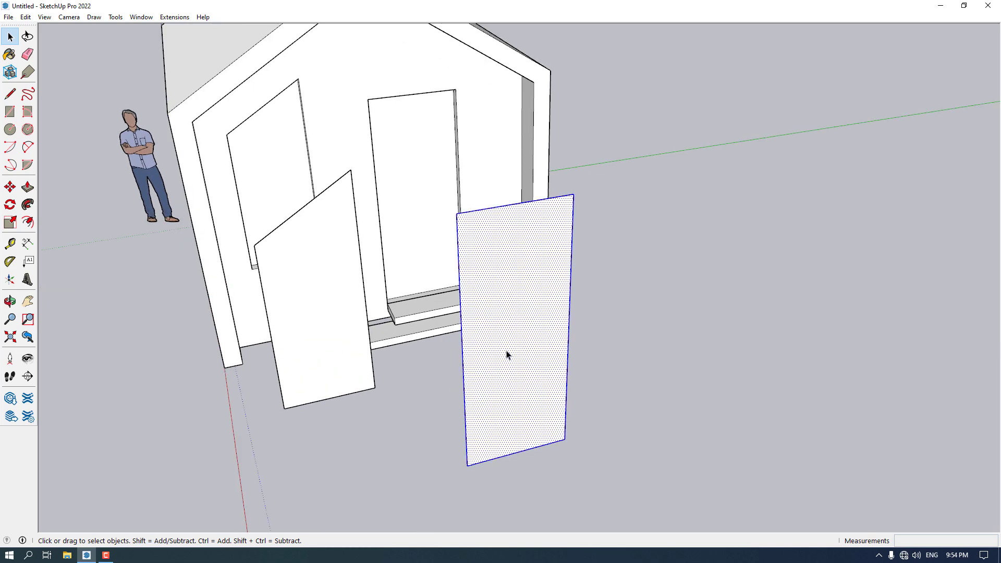
middle_drag(510, 353, 525, 267)
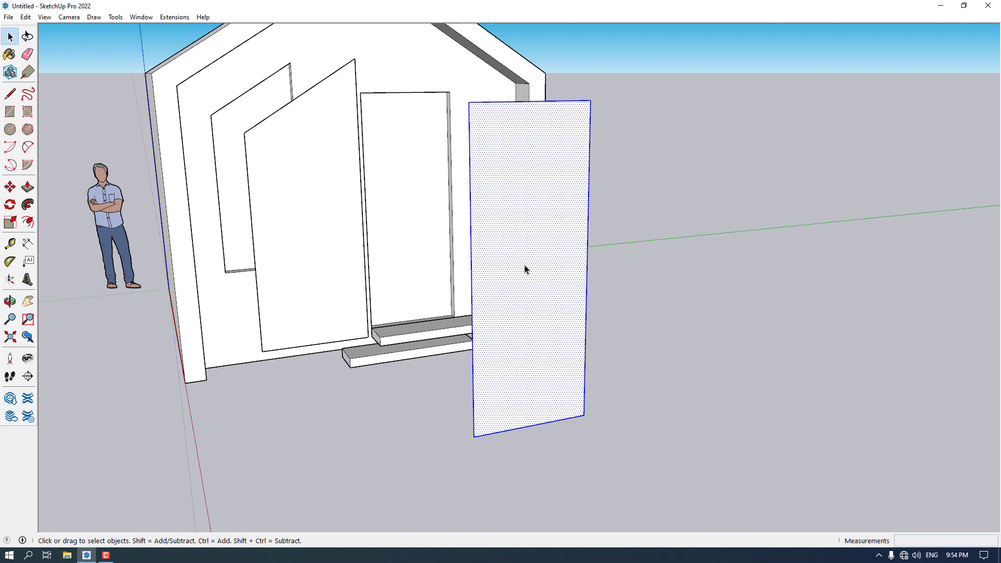
shift+click(525, 269)
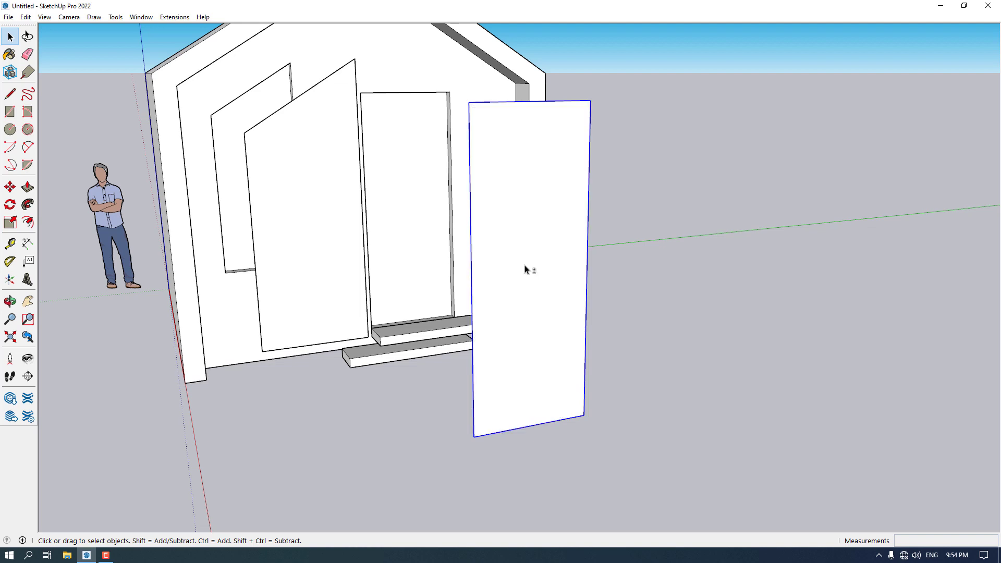
shift+click(528, 426)
click(29, 223)
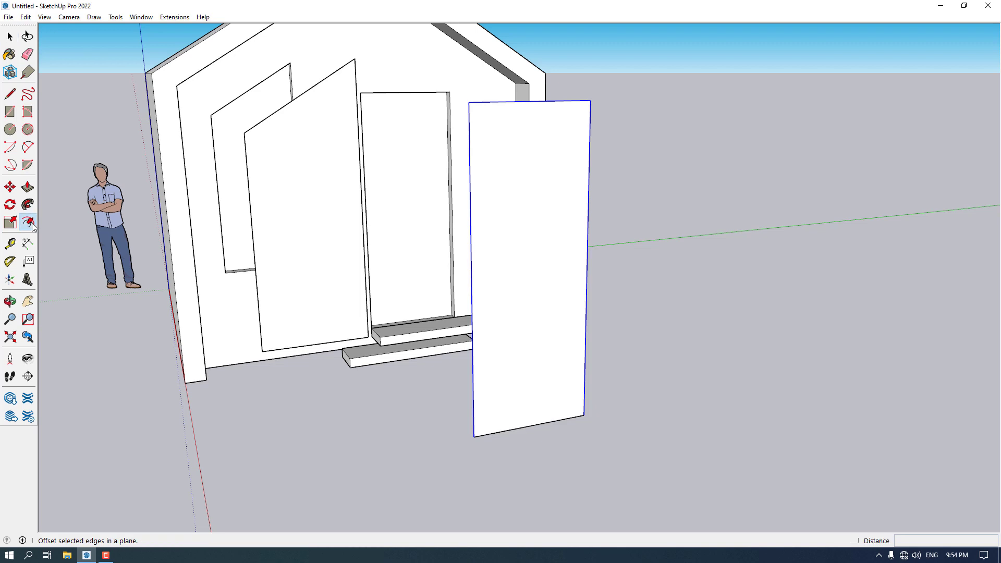
click(590, 127)
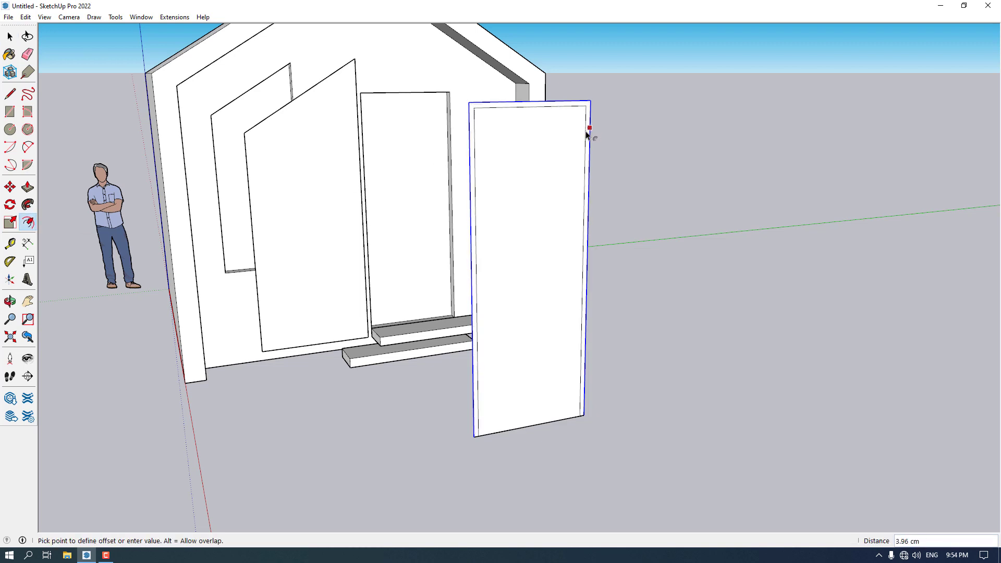
click(586, 134)
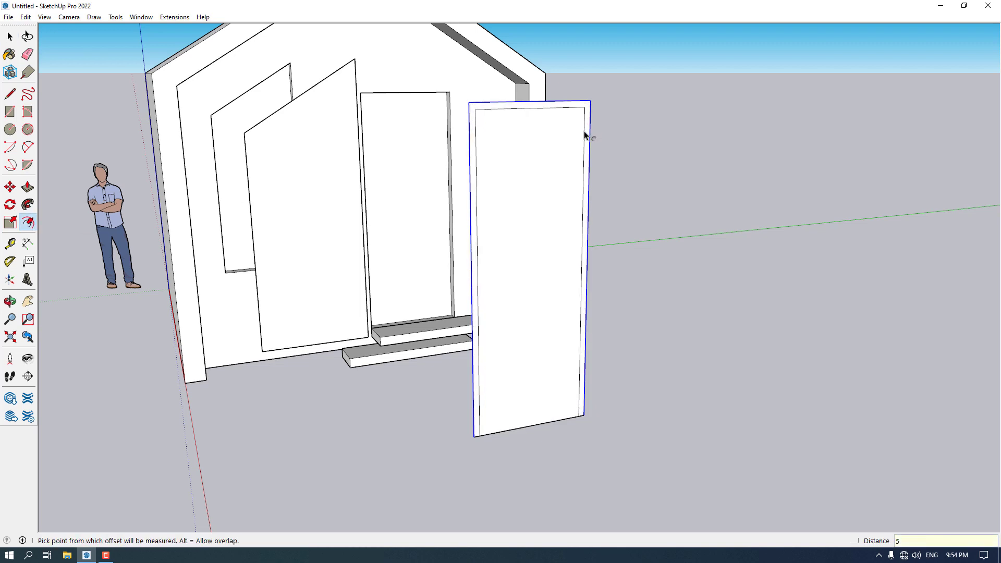
Delete the panel's inner face and bottom edge, leaving a three-sided door frame outline.
key(space)
click(546, 415)
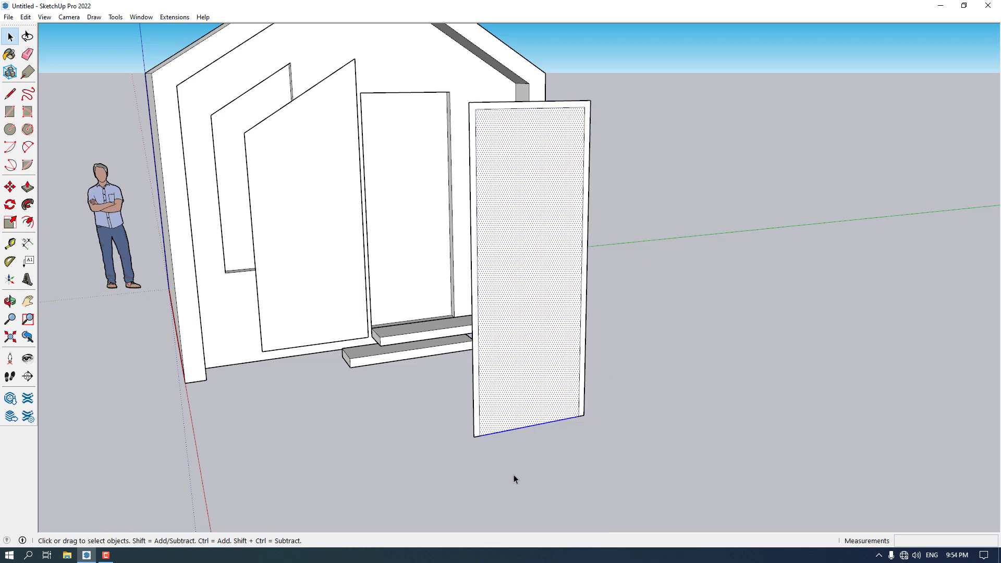
key(Delete)
Push/Pull the flat door frame outline into a solid frame.
middle_drag(514, 475, 646, 486)
key(p)
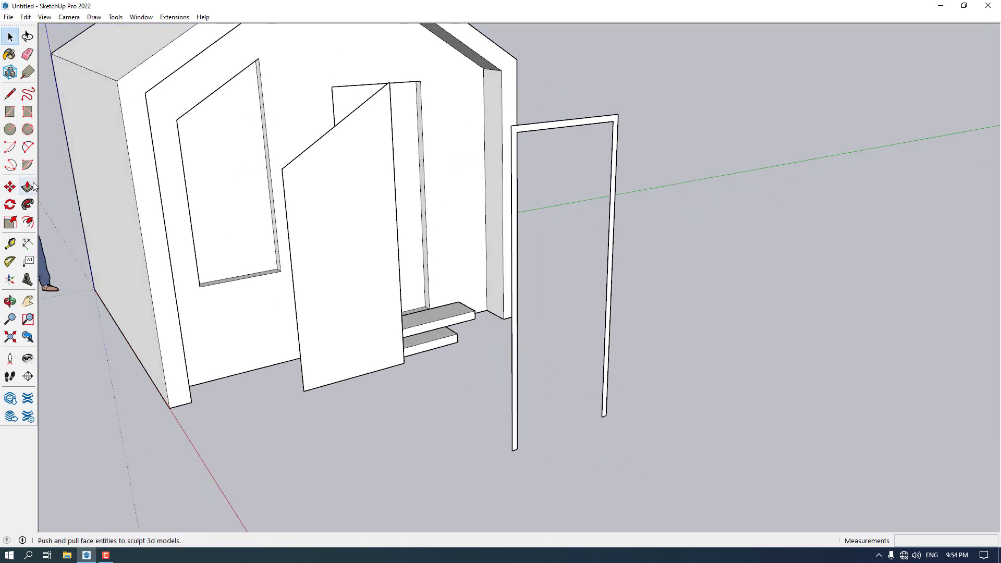
middle_drag(621, 230, 595, 157)
click(595, 157)
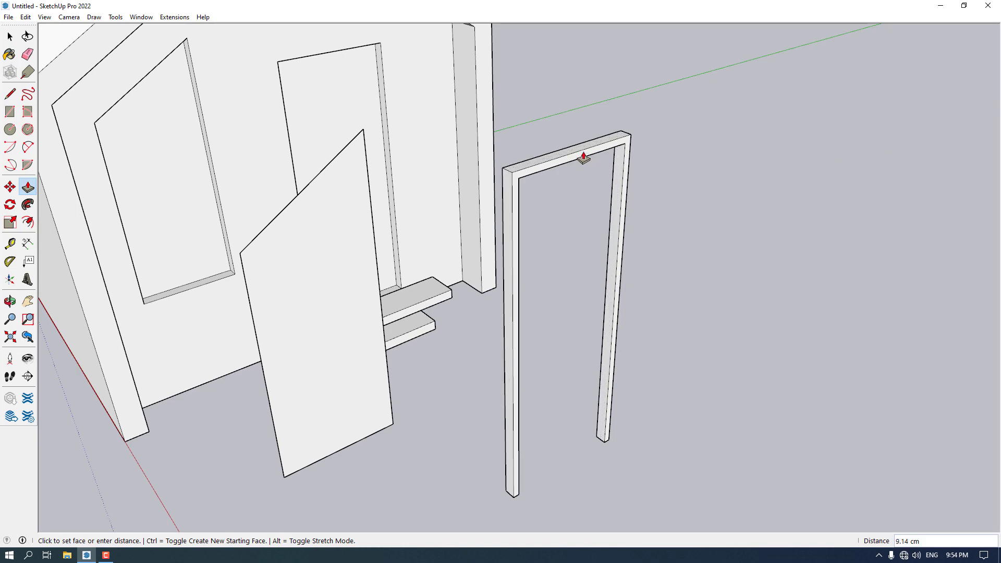
click(584, 157)
key(space)
Draw a 2.5 by 2.5 cm square at the inner front corner of a frame leg's bottom end.
scroll(621, 161, up, 3)
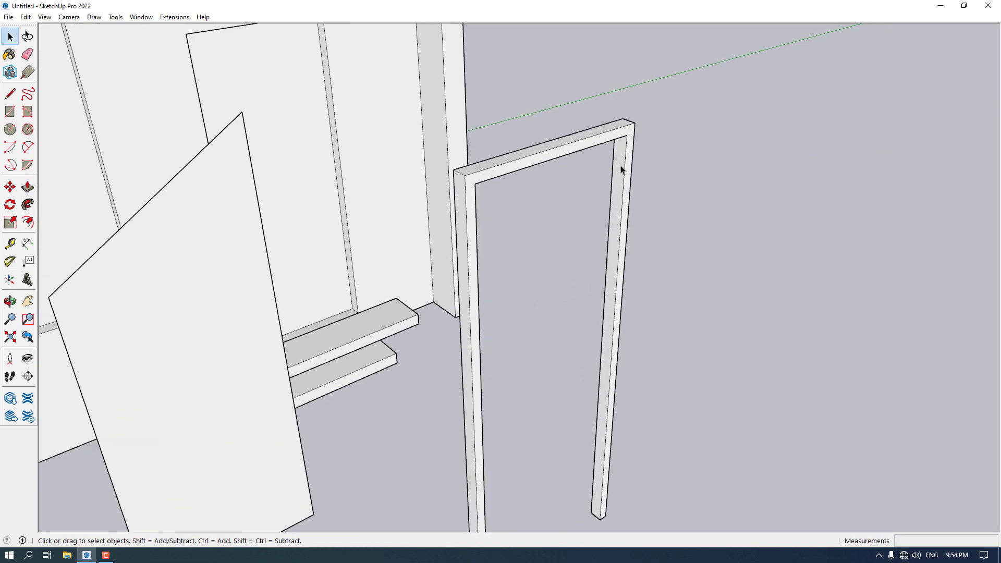
scroll(590, 306, down, 5)
middle_drag(589, 306, 495, 399)
scroll(584, 406, up, 4)
middle_drag(564, 434, 575, 184)
scroll(575, 183, up, 2)
click(10, 112)
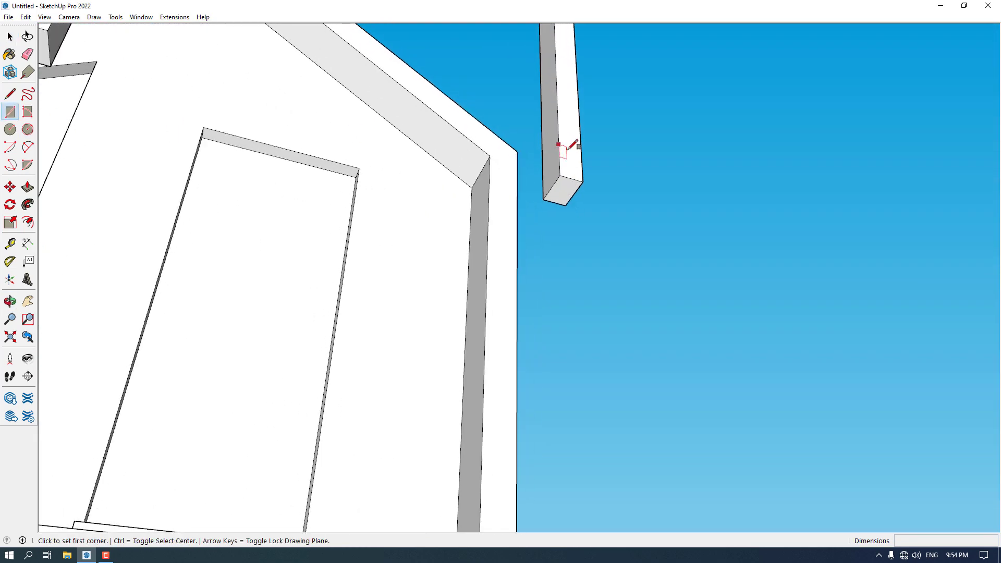
scroll(566, 185, up, 1)
click(555, 184)
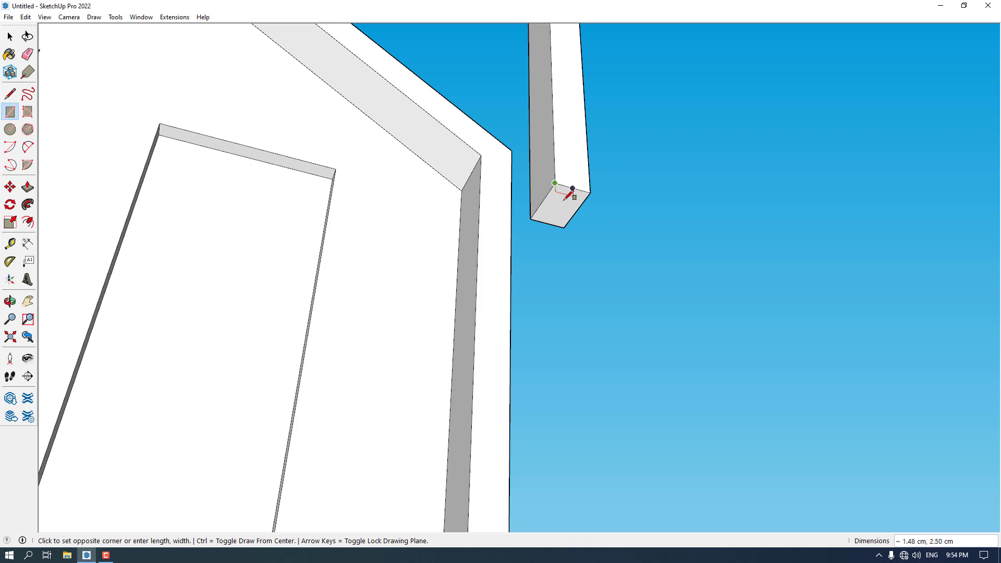
mouse_move(581, 184)
middle_down()
mouse_move(570, 193)
mouse_move(414, 201)
mouse_move(584, 196)
middle_up()
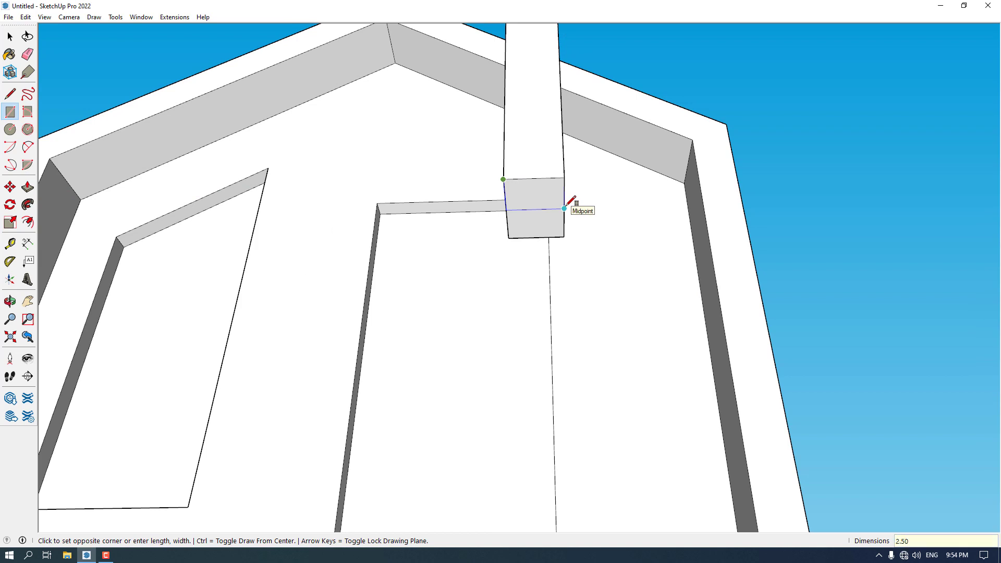
key(Return)
key(space)
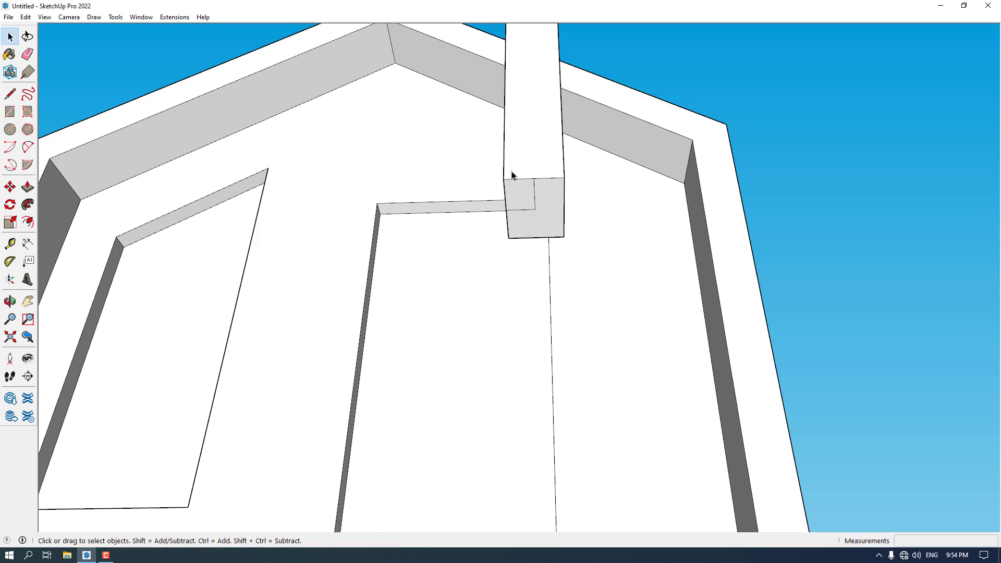
Cut a rebate around the door frame by running Follow Me with the small square along the inner front edges.
scroll(580, 313, down, 10)
scroll(567, 133, up, 2)
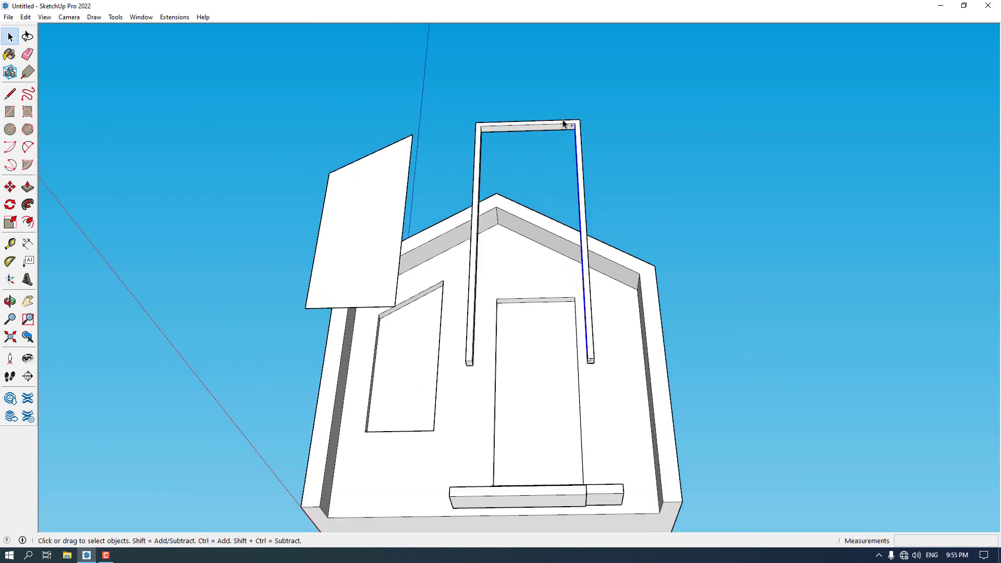
scroll(477, 145, up, 2)
shift+click(477, 145)
middle_drag(477, 145, 372, 214)
shift+click(482, 130)
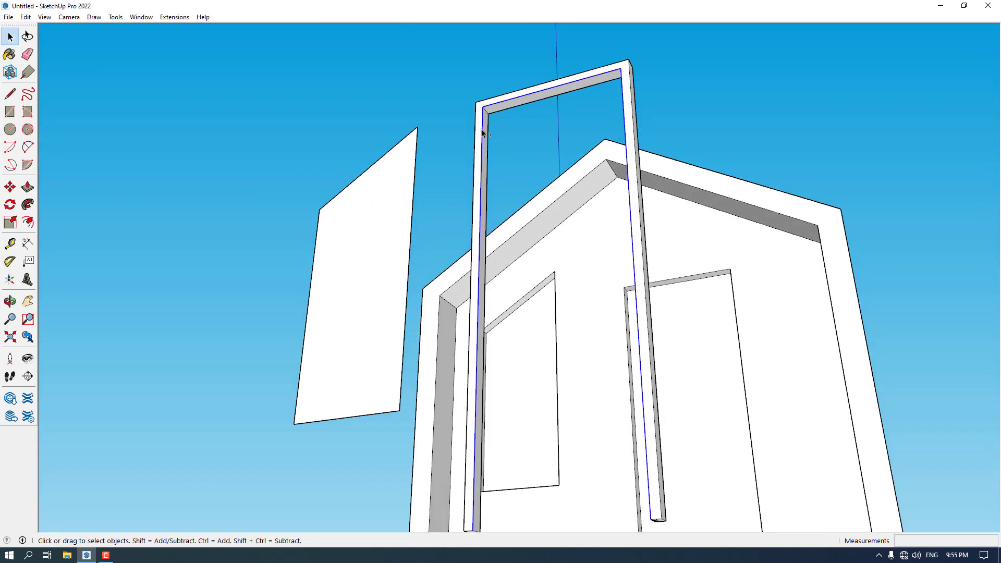
middle_drag(482, 133, 478, 416)
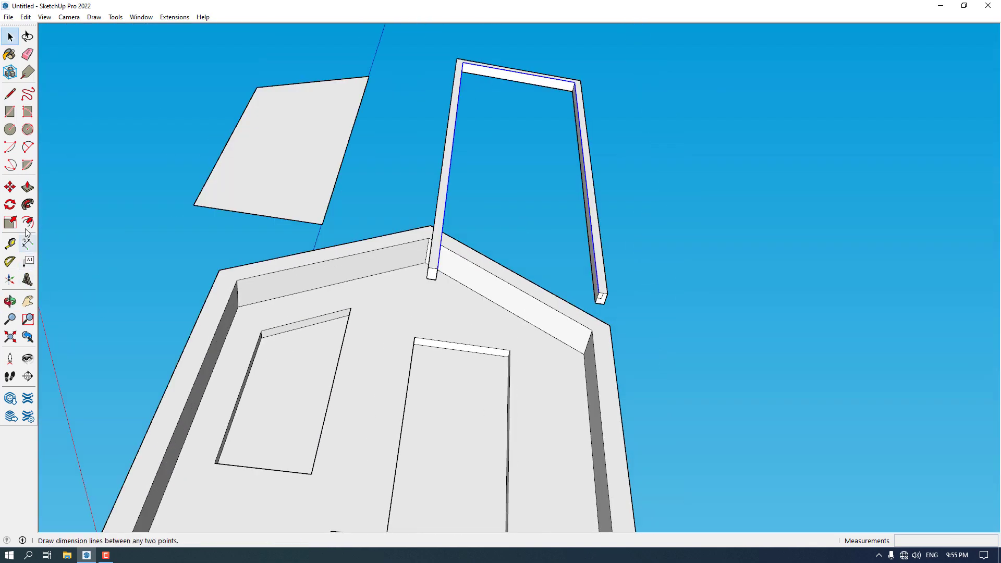
click(28, 204)
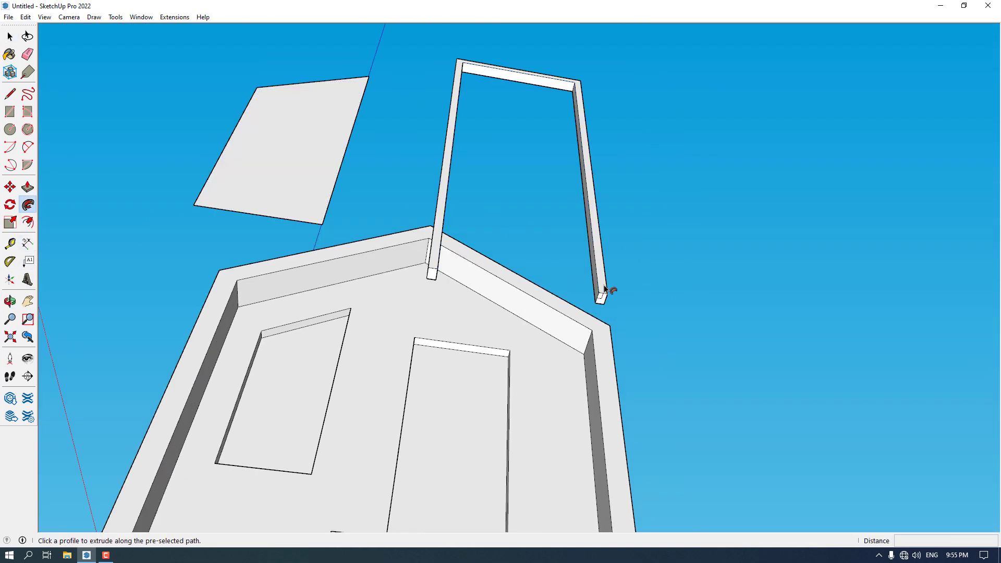
scroll(604, 286, up, 3)
click(595, 303)
Group all of the rebated door frame's geometry.
scroll(566, 258, down, 3)
middle_drag(566, 259, 524, 501)
middle_drag(521, 313, 586, 190)
key(space)
triple_click(582, 164)
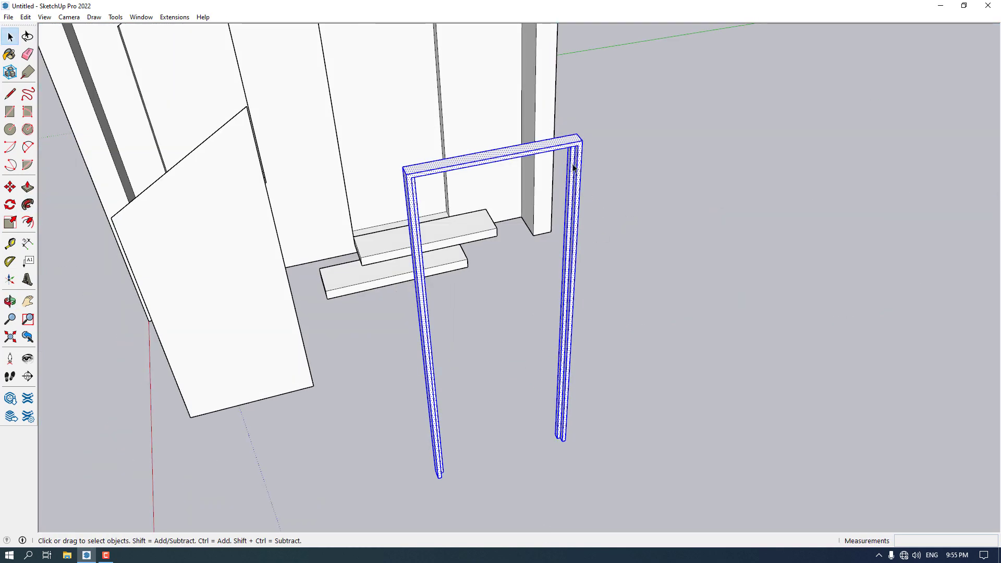
right_click(579, 181)
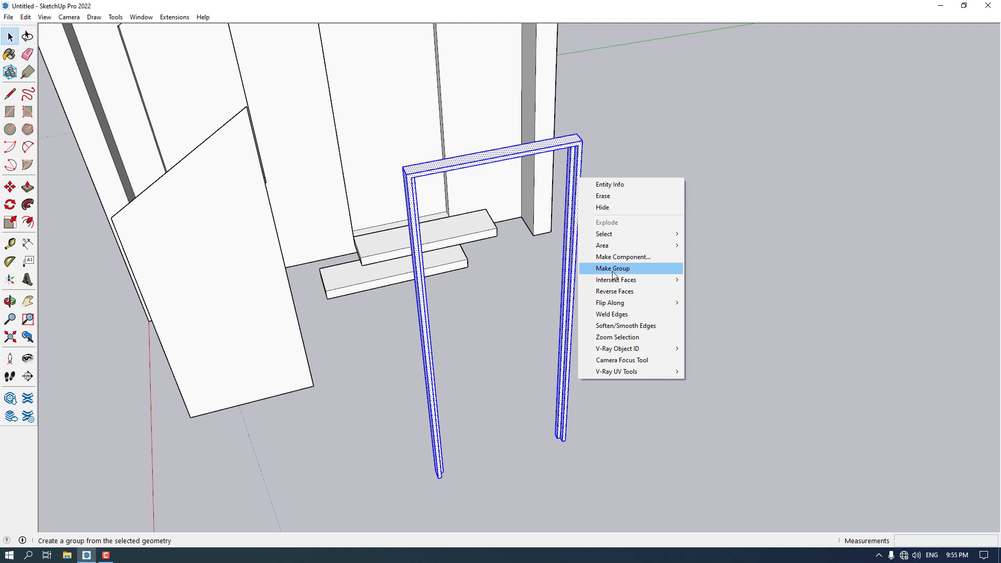
click(614, 269)
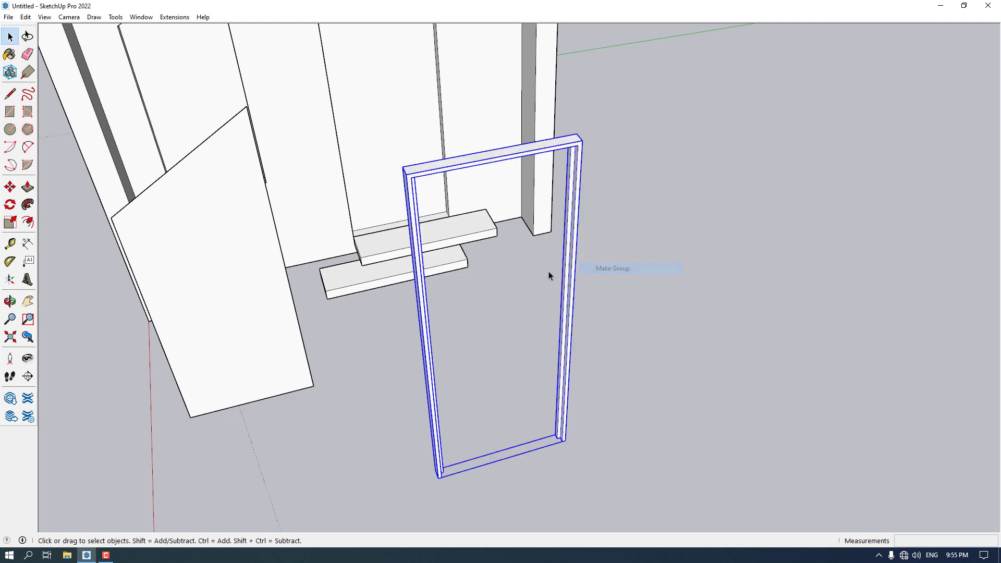
Move the door frame group by its lower corner into the doorway above the upper step.
click(9, 186)
middle_drag(515, 398, 525, 473)
scroll(537, 443, up, 5)
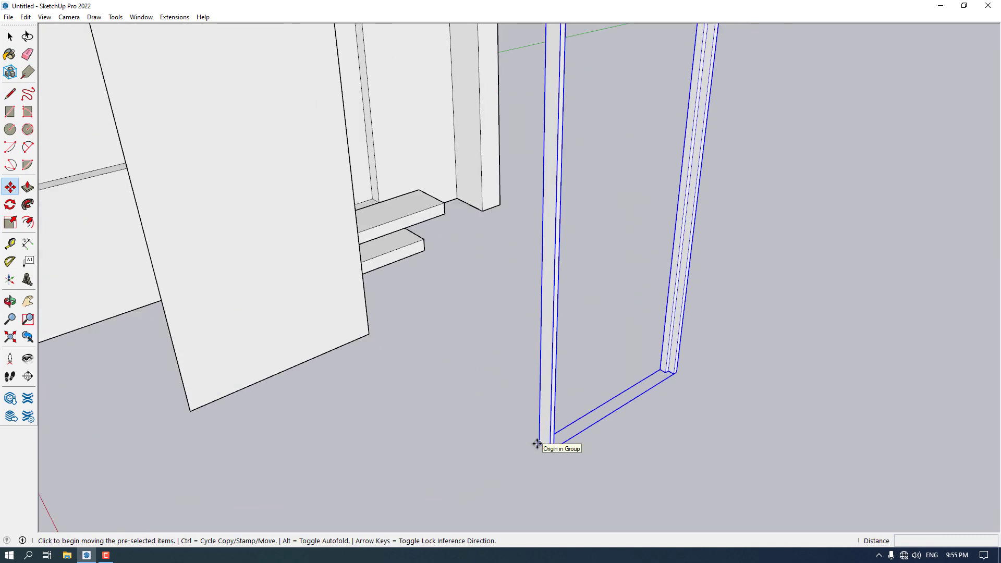
click(539, 443)
scroll(764, 367, down, 6)
middle_drag(782, 368, 236, 475)
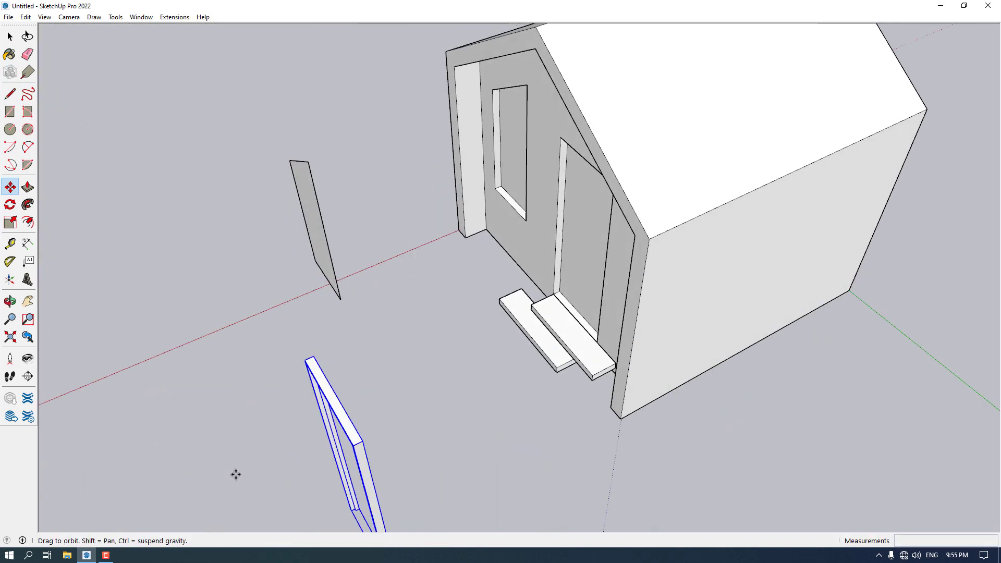
scroll(559, 301, up, 3)
scroll(583, 284, up, 2)
click(560, 276)
scroll(560, 276, down, 5)
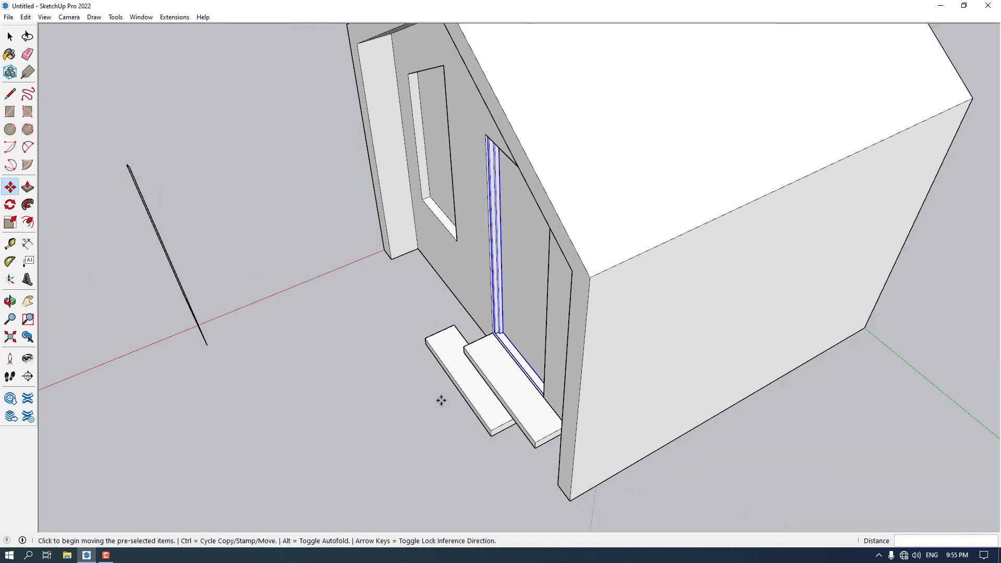
Shift the door frame so its lower front corner meets the doorway's outer corner, then clear the selection.
middle_drag(441, 398, 508, 267)
scroll(493, 315, up, 6)
click(480, 399)
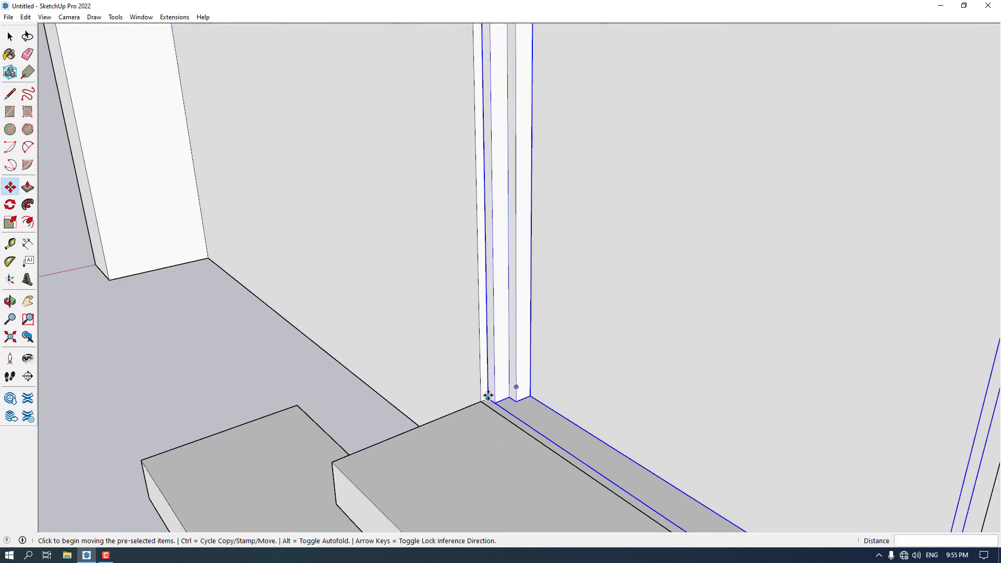
click(481, 400)
scroll(431, 302, down, 5)
middle_drag(431, 302, 579, 307)
scroll(459, 330, up, 5)
scroll(458, 329, down, 8)
key(space)
click(769, 318)
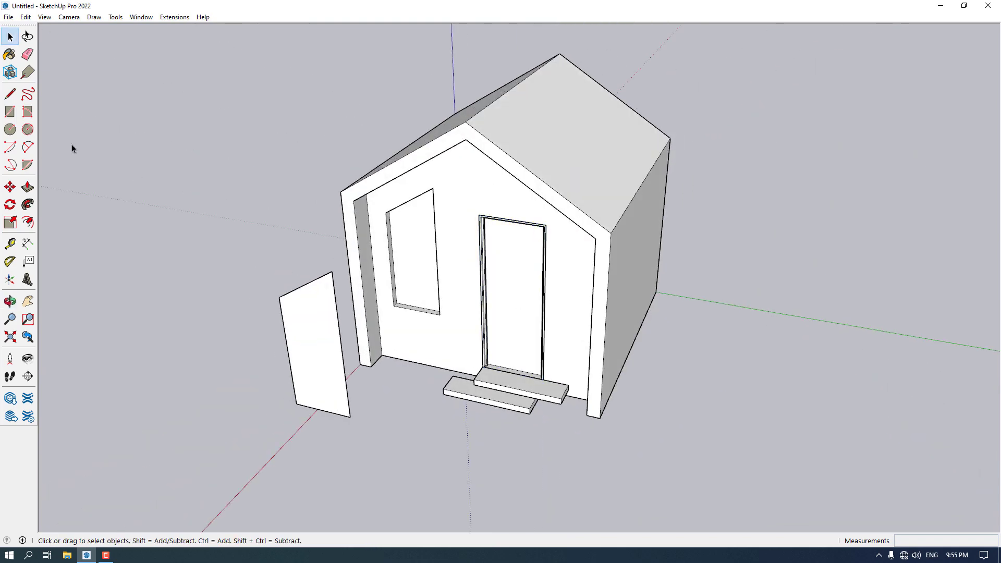
Draw a 255 by 90 cm rectangle for the door leaf between opposite corners of the frame's rebate.
click(10, 112)
middle_drag(480, 306, 445, 61)
scroll(543, 195, up, 1)
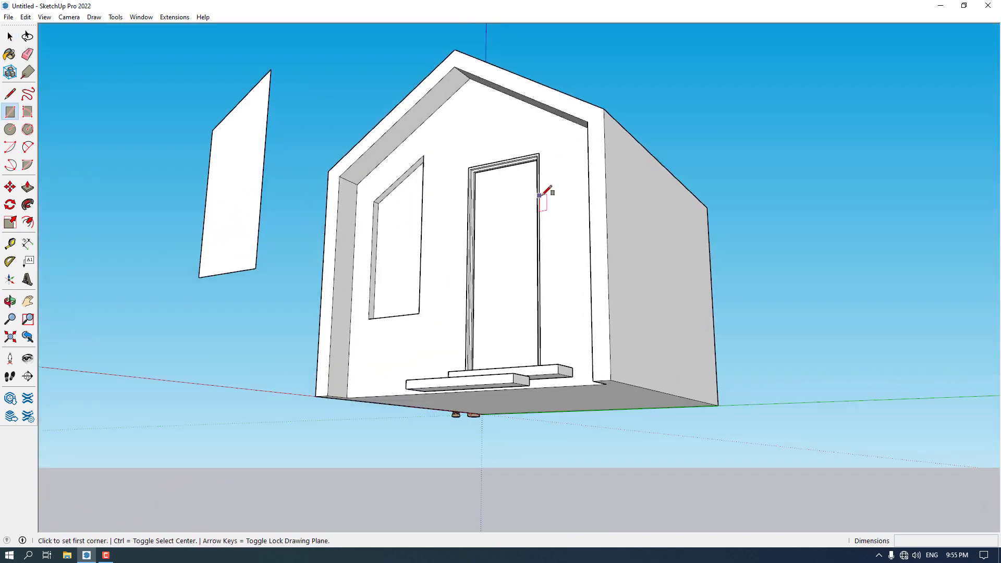
scroll(434, 167, up, 6)
middle_drag(434, 166, 447, 128)
click(446, 127)
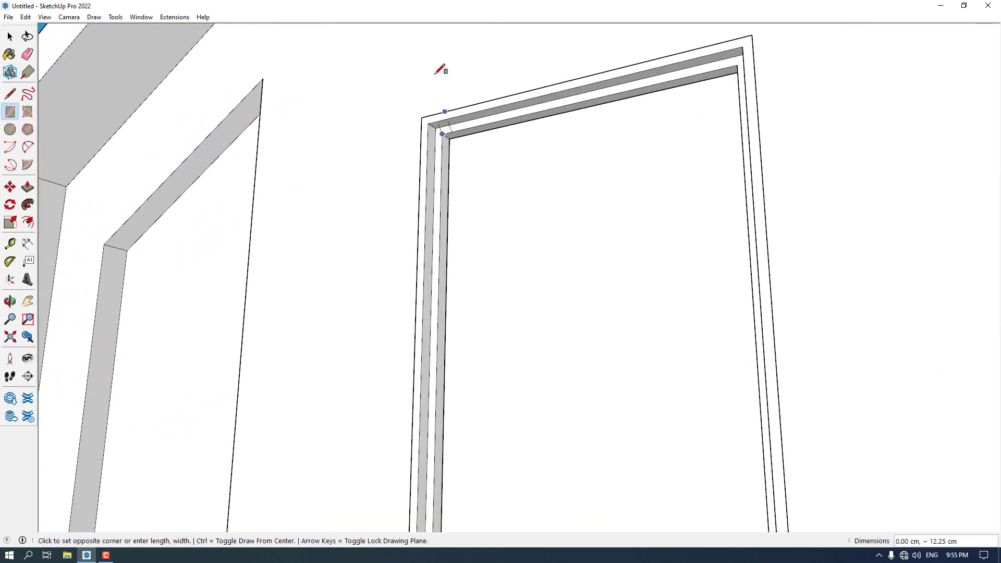
scroll(438, 73, down, 4)
middle_drag(438, 73, 647, 405)
scroll(492, 360, down, 3)
scroll(578, 446, up, 9)
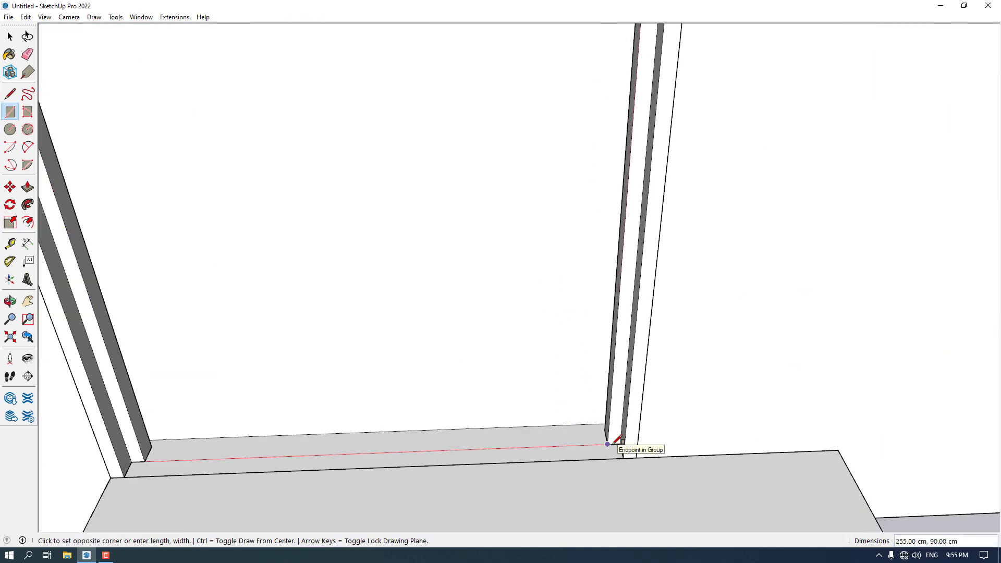
click(608, 445)
scroll(528, 422, down, 8)
middle_drag(527, 432, 285, 419)
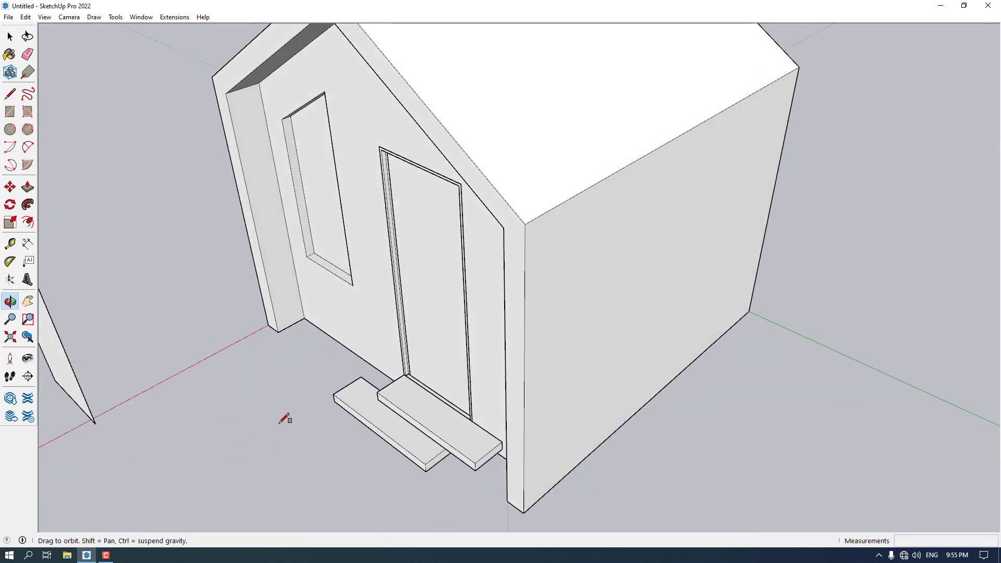
scroll(365, 146, up, 4)
key(p)
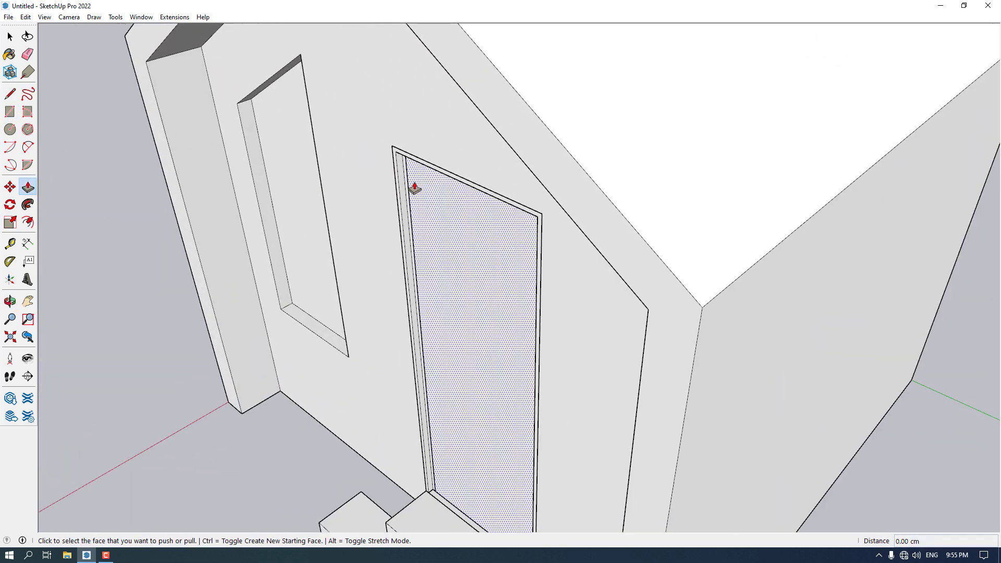
scroll(405, 170, down, 2)
middle_drag(393, 152, 484, 204)
key(space)
click(484, 204)
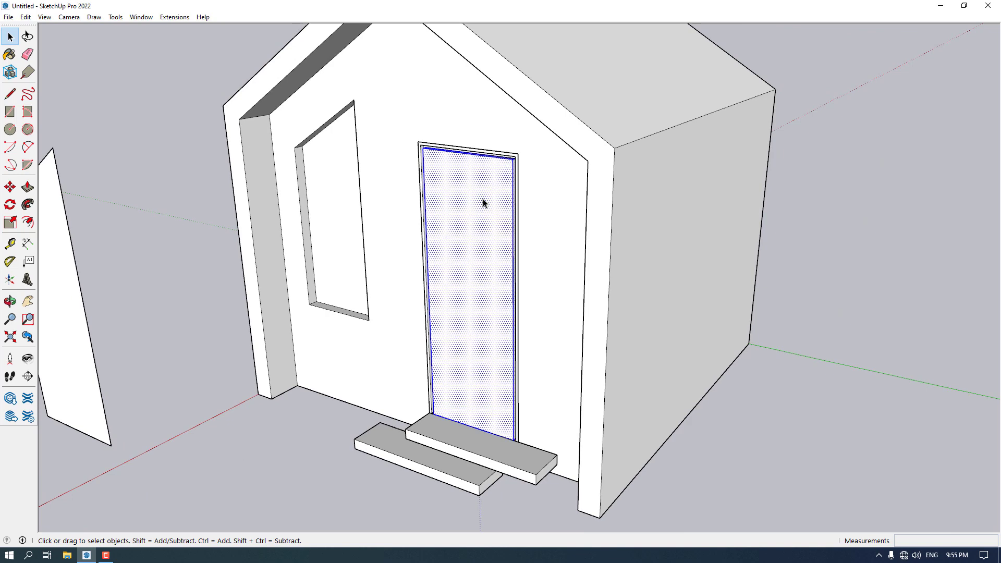
click(278, 462)
Place a horizontal guide across the door 100 cm above its bottom edge.
key(t)
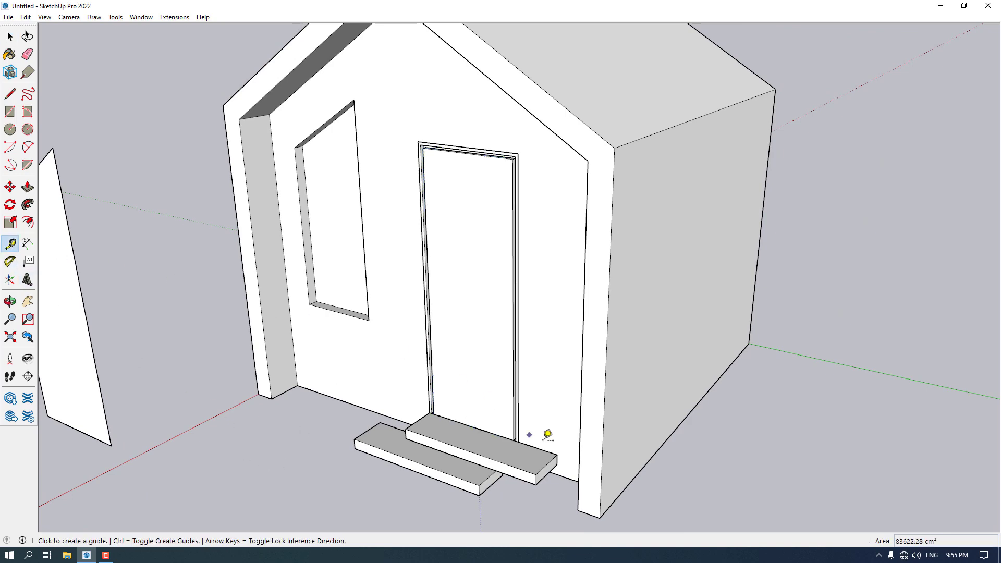
scroll(545, 442, up, 2)
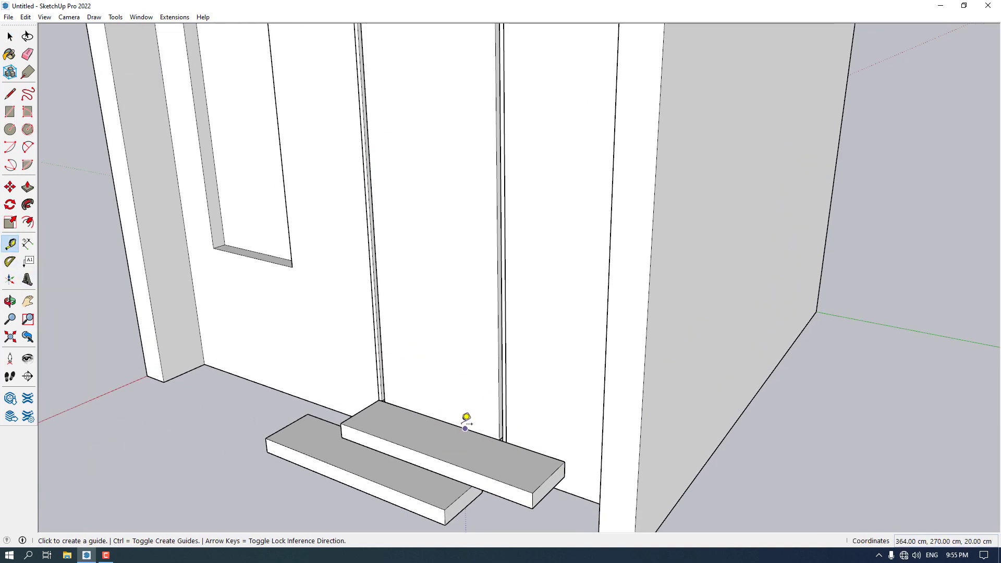
click(467, 425)
scroll(467, 386, down, 4)
scroll(467, 386, down, 1)
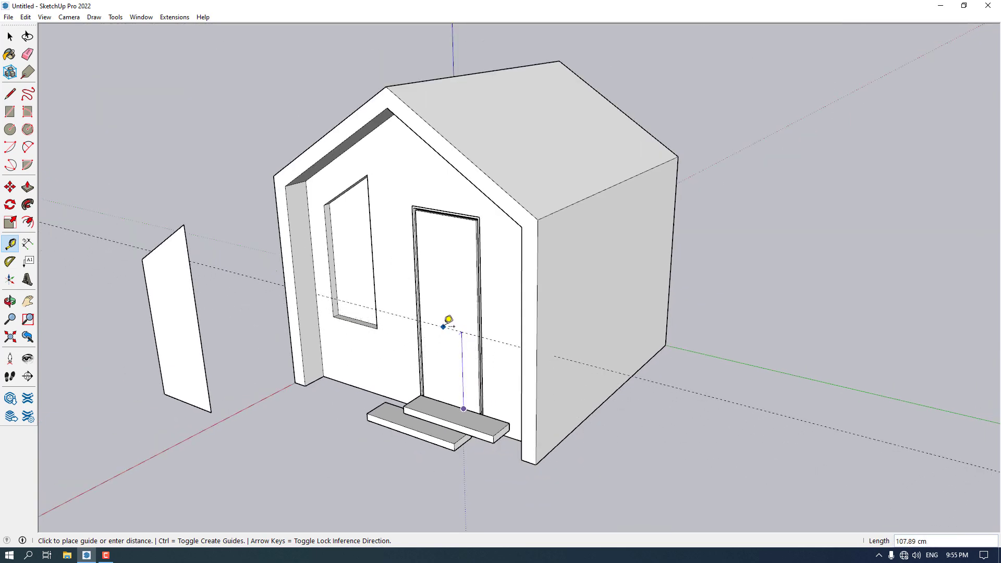
text(100)
key(Return)
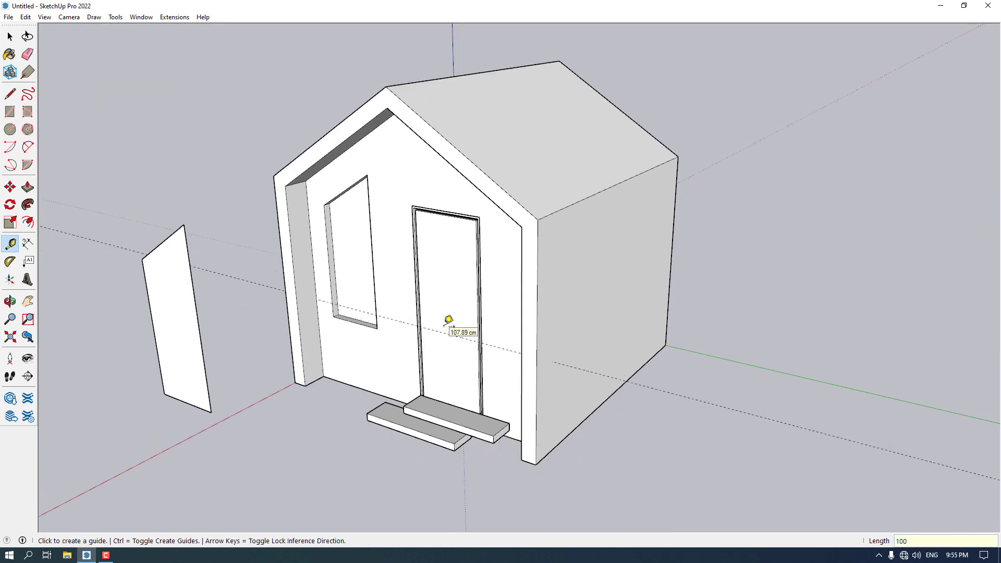
Place a vertical guide on the door leaf, 6 cm in from the edge farthest from the window.
scroll(447, 319, up, 5)
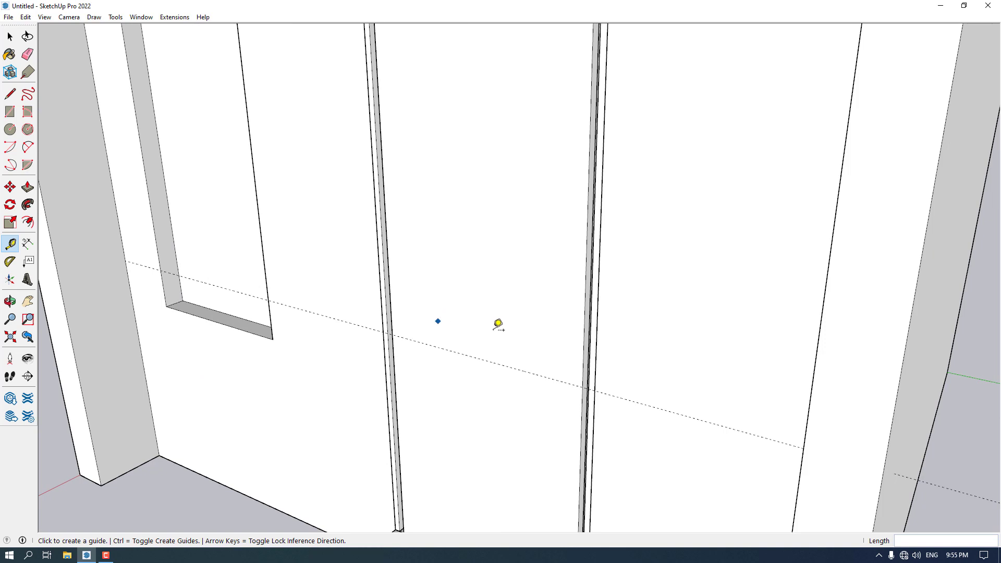
click(583, 354)
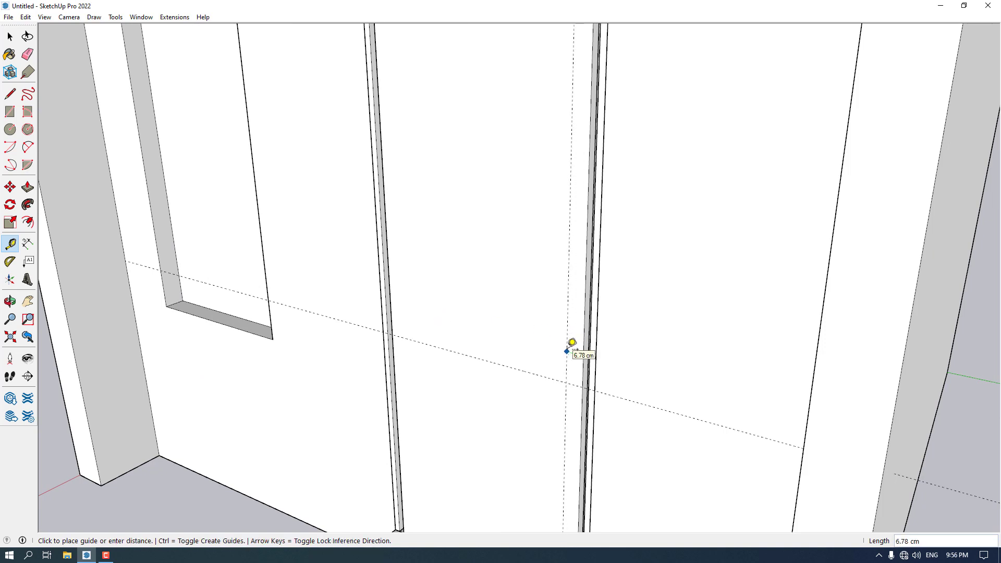
text(6)
key(Return)
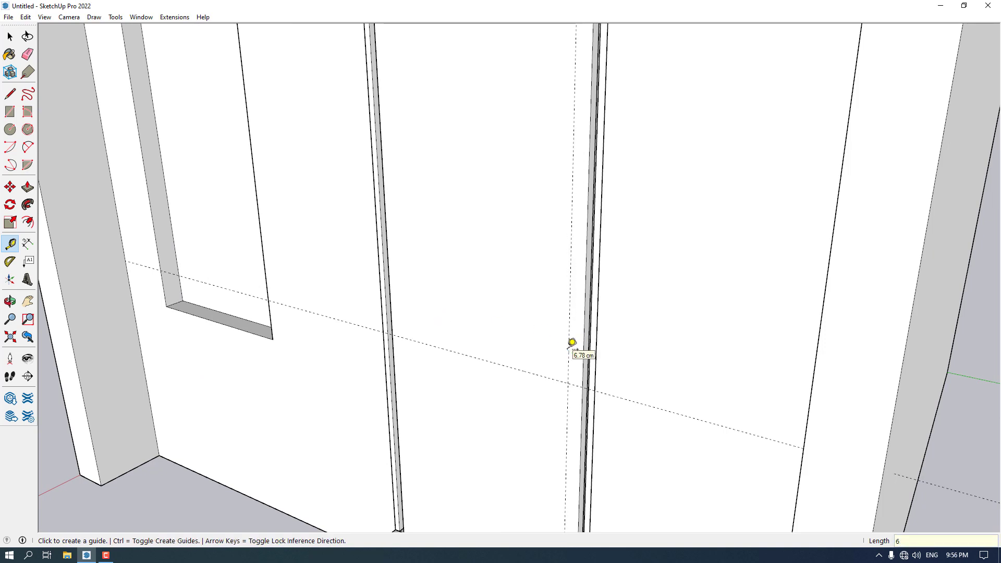
Draw a circle of 1 cm radius on the door leaf, centred where the two guides cross.
click(10, 130)
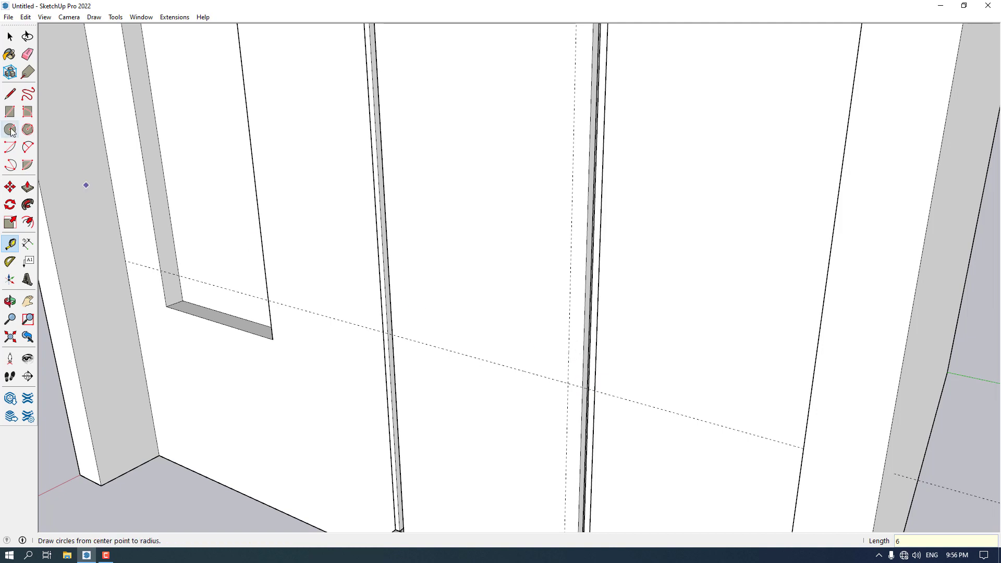
scroll(570, 432, up, 3)
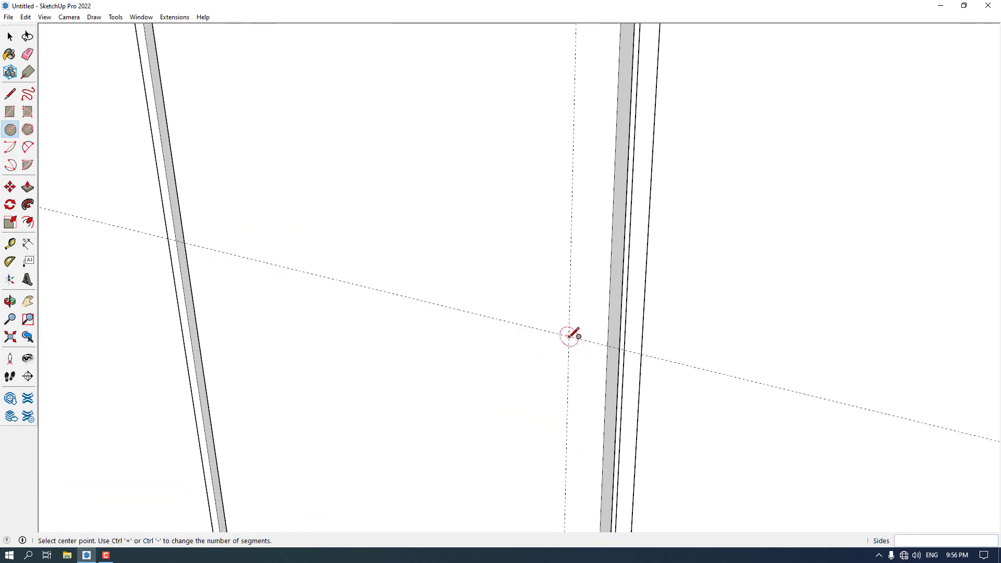
click(569, 336)
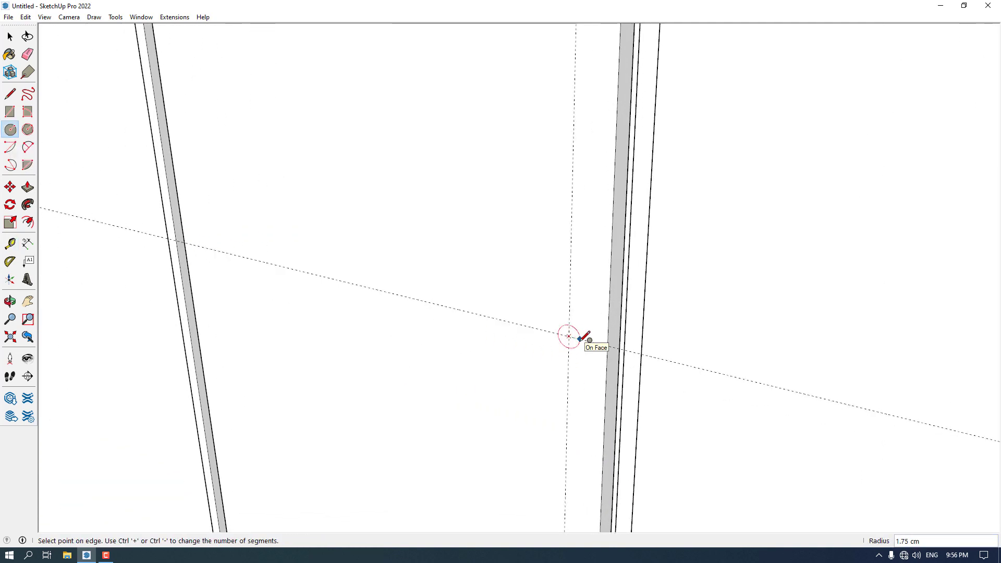
text(1)
key(Return)
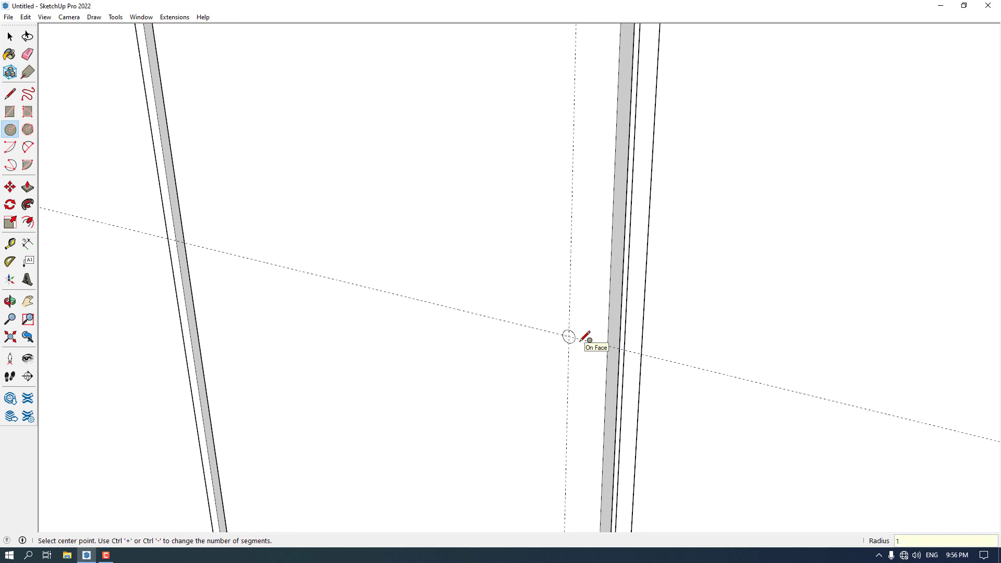
key(space)
Erase both guides crossing at the small circle on the door.
click(28, 54)
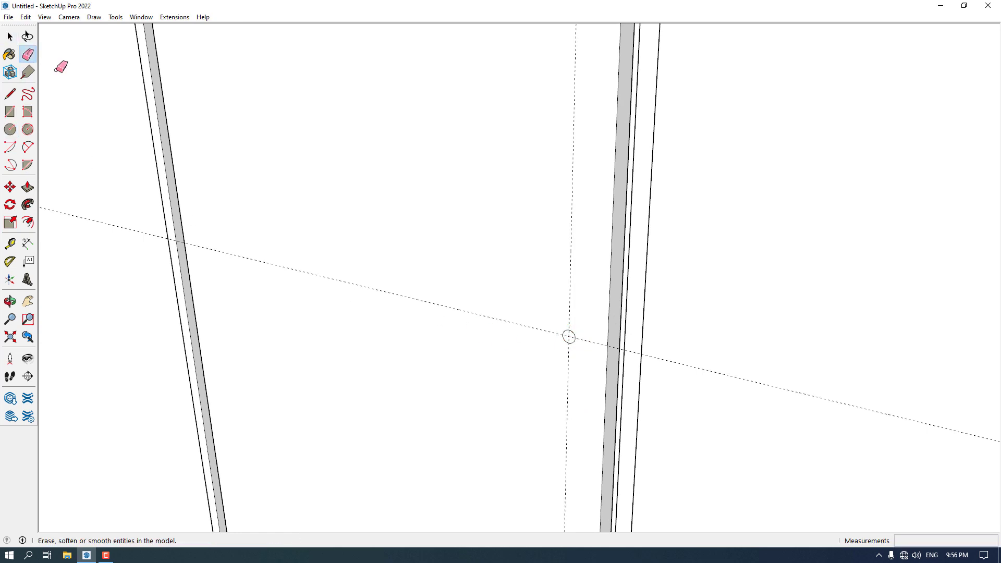
scroll(581, 334, up, 2)
mouse_move(585, 348)
mouse_down()
mouse_move(573, 301)
mouse_move(559, 297)
mouse_up()
Draw the handle path from the circle's centre outward along the red axis, then 15 cm along the green axis towards the window side.
click(10, 93)
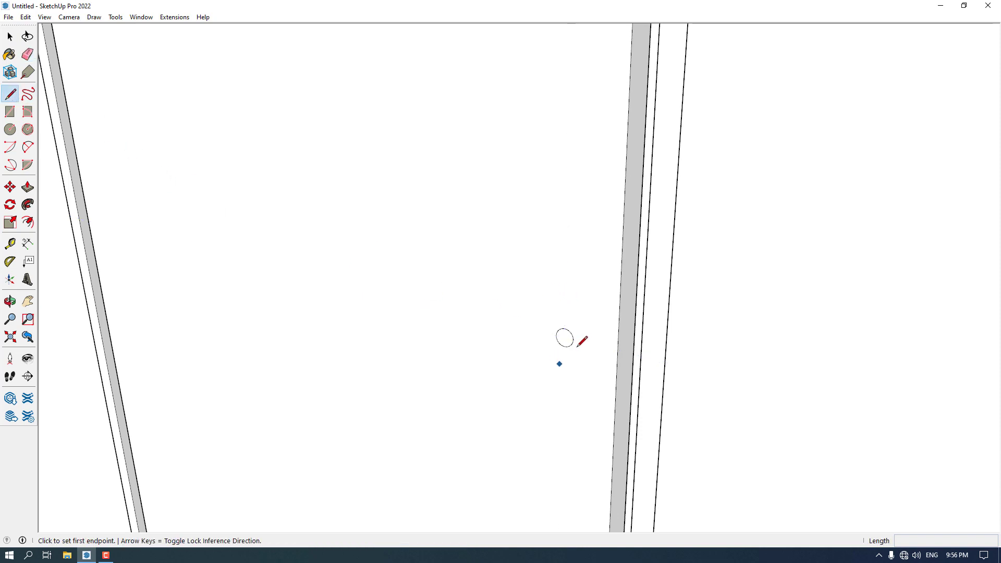
middle_drag(577, 339, 301, 259)
scroll(579, 336, up, 2)
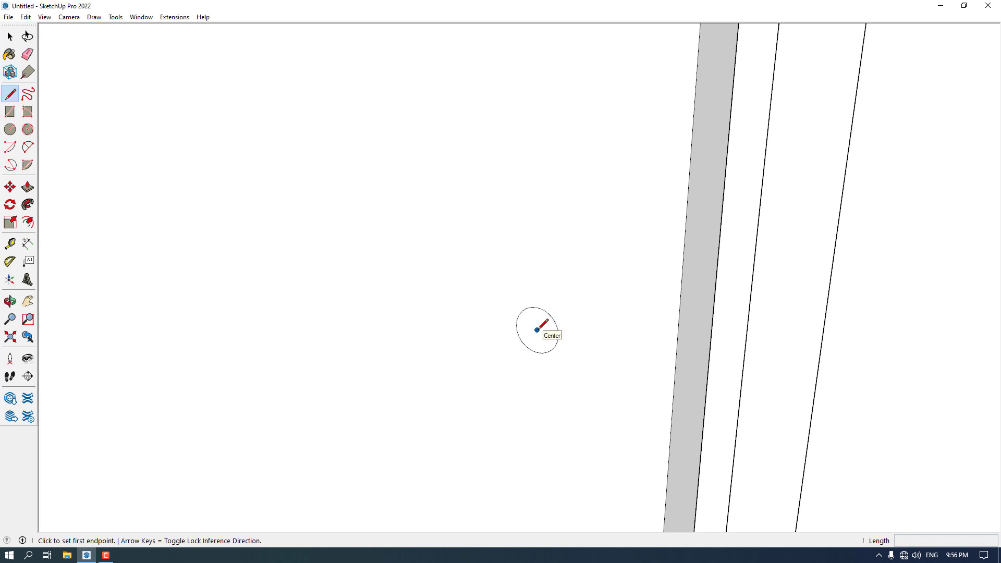
click(537, 329)
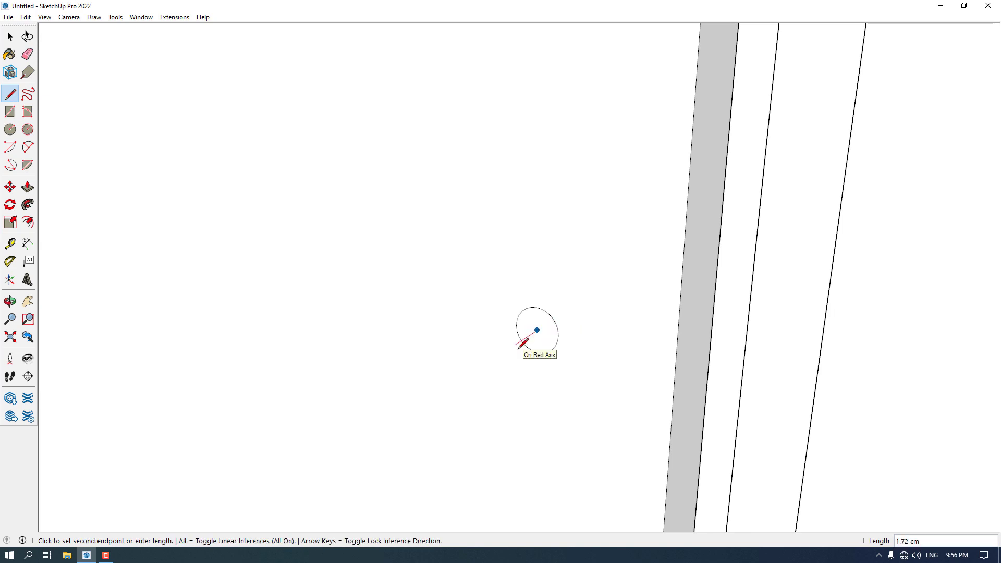
middle_drag(523, 342, 429, 374)
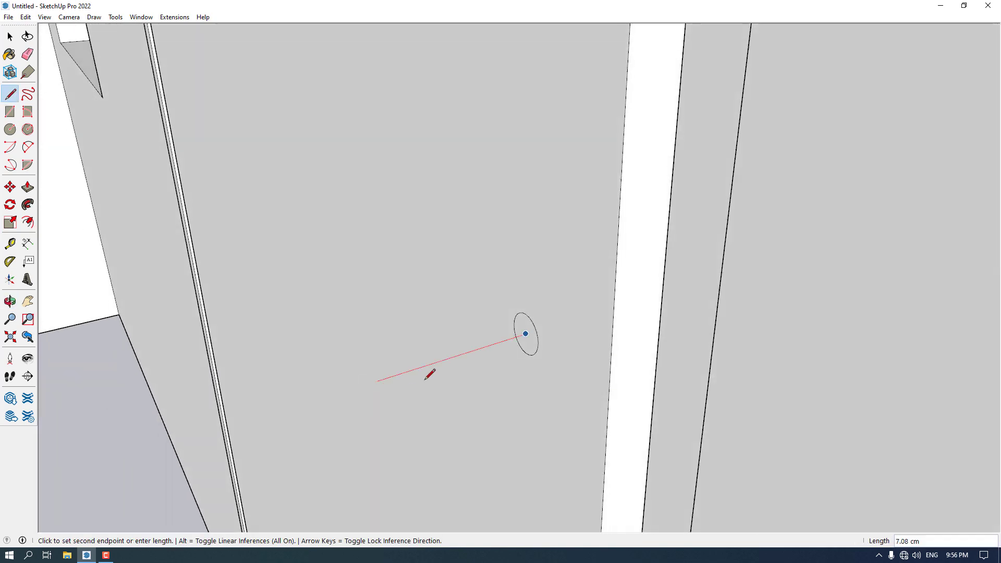
click(467, 353)
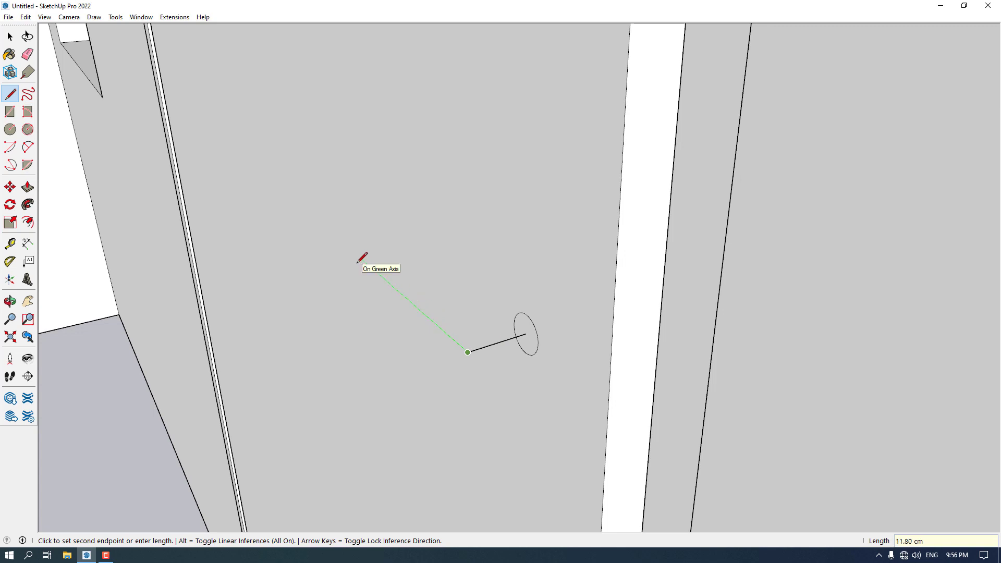
text(15)
key(Return)
key(space)
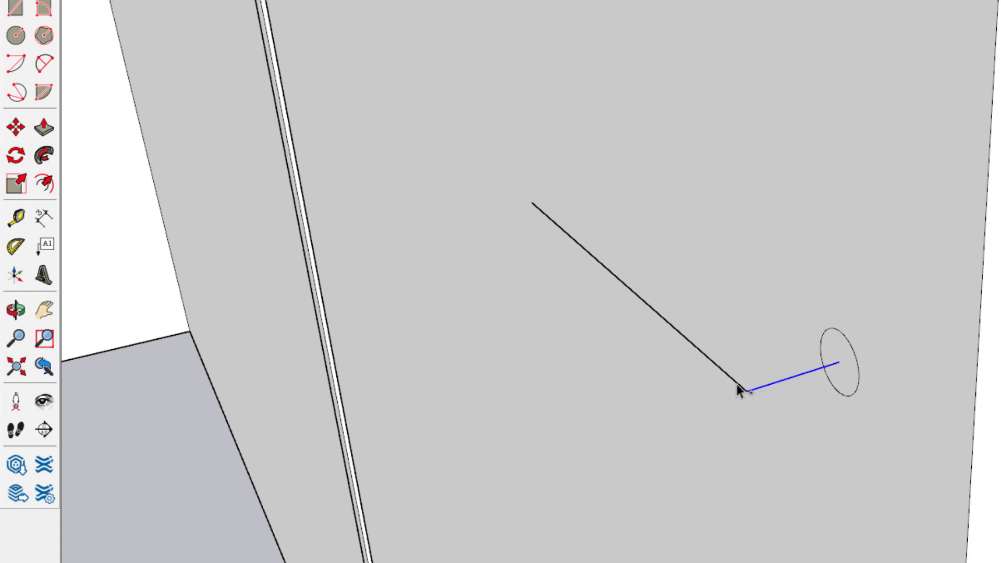
Sweep the circle along the two-segment path with Follow Me to form the door handle.
ctrl+click(736, 383)
click(47, 163)
click(841, 362)
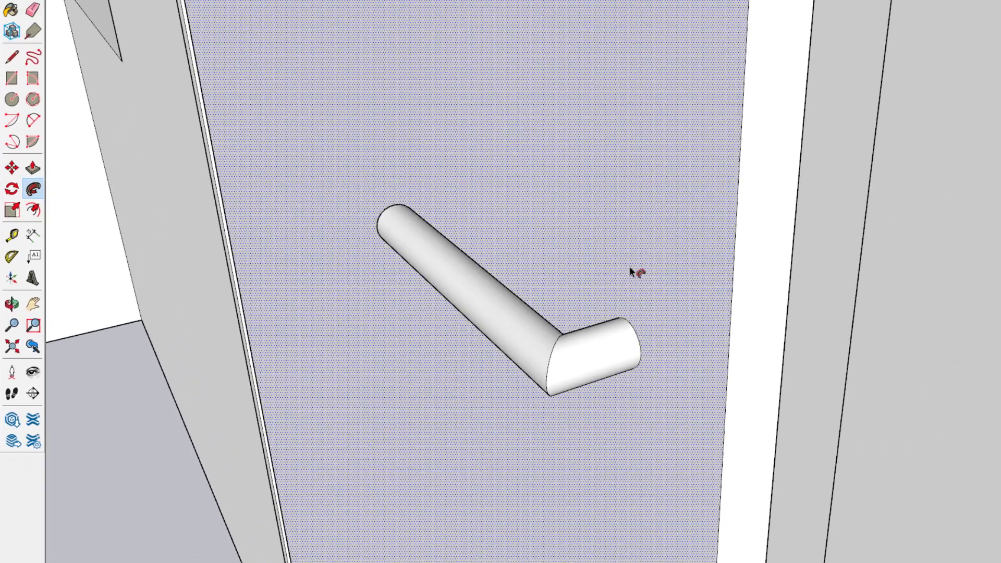
middle_drag(913, 306, 938, 346)
middle_drag(572, 321, 810, 333)
scroll(557, 378, up, 5)
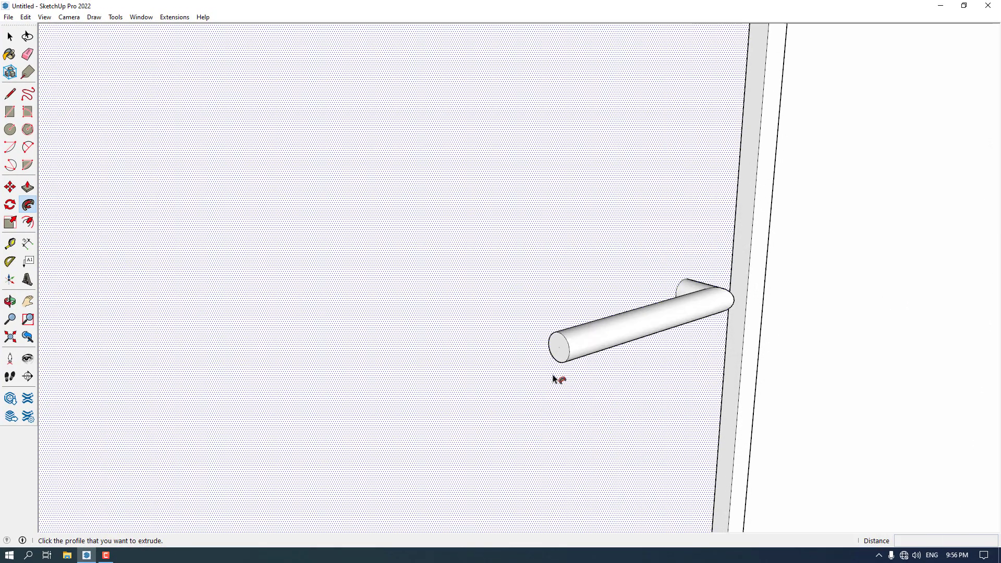
key(space)
Group the door leaf together with its handle.
scroll(558, 345, up, 2)
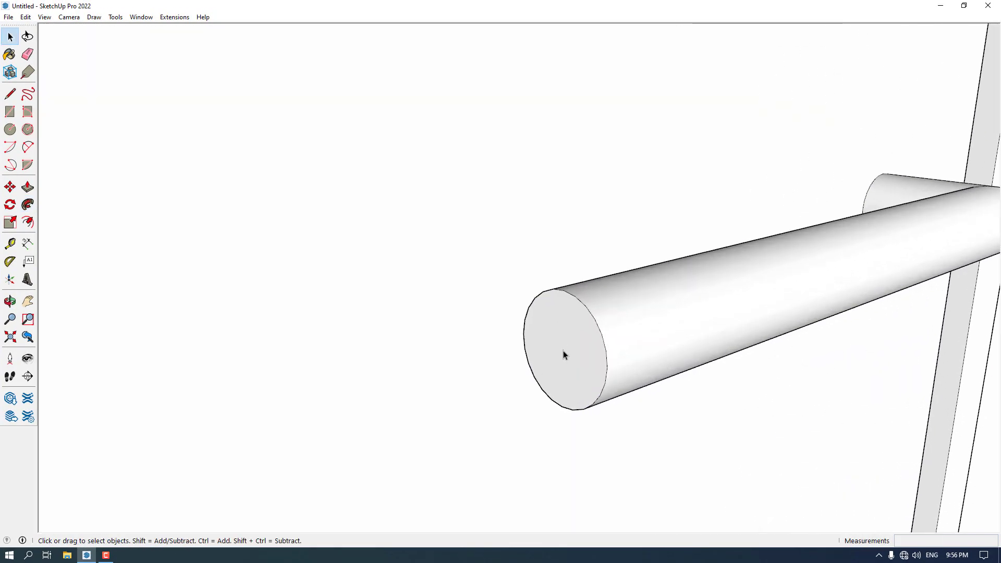
middle_drag(507, 391, 158, 464)
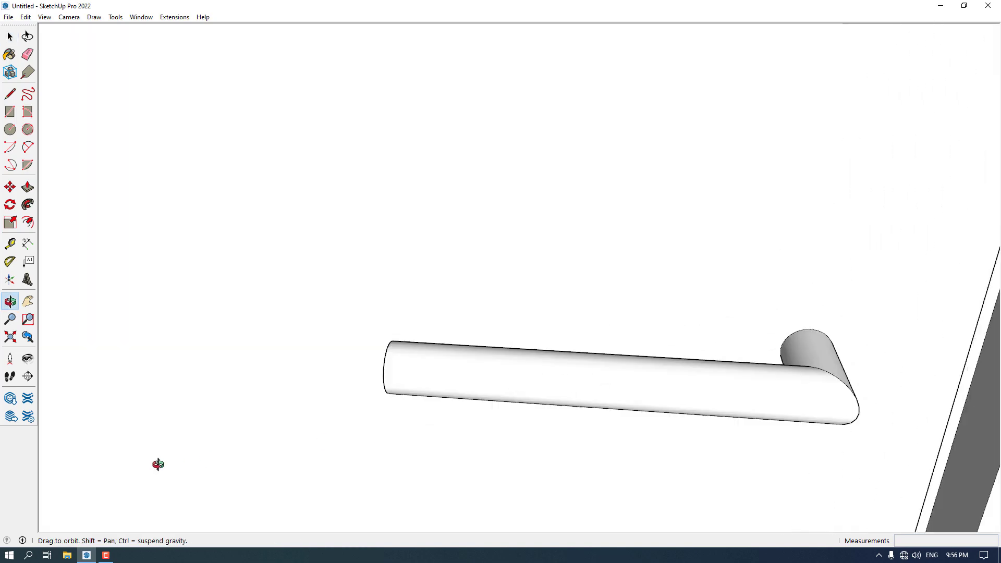
scroll(675, 346, down, 3)
scroll(541, 357, down, 6)
middle_drag(527, 347, 485, 380)
scroll(511, 284, down, 3)
scroll(511, 282, up, 4)
click(509, 279)
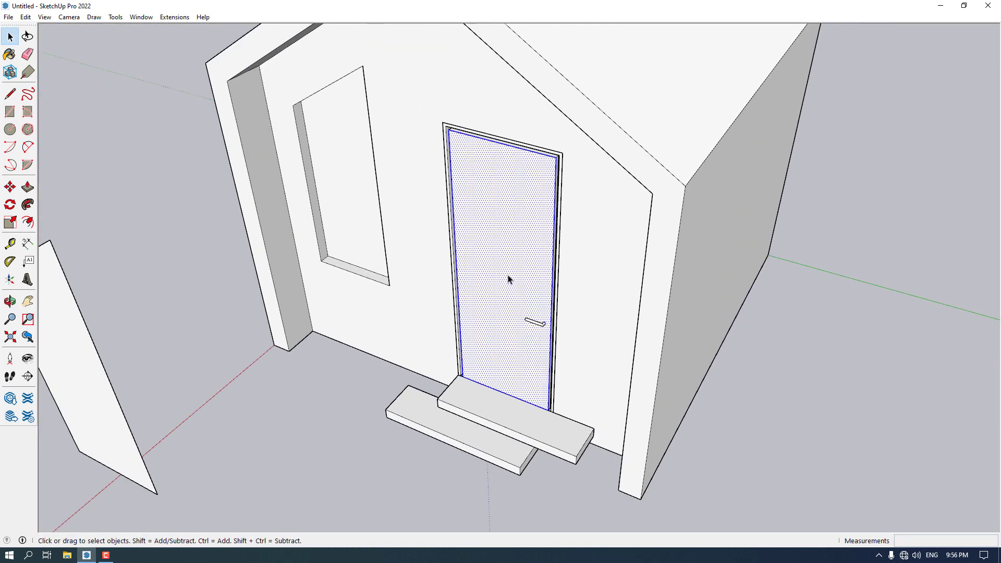
right_click(509, 279)
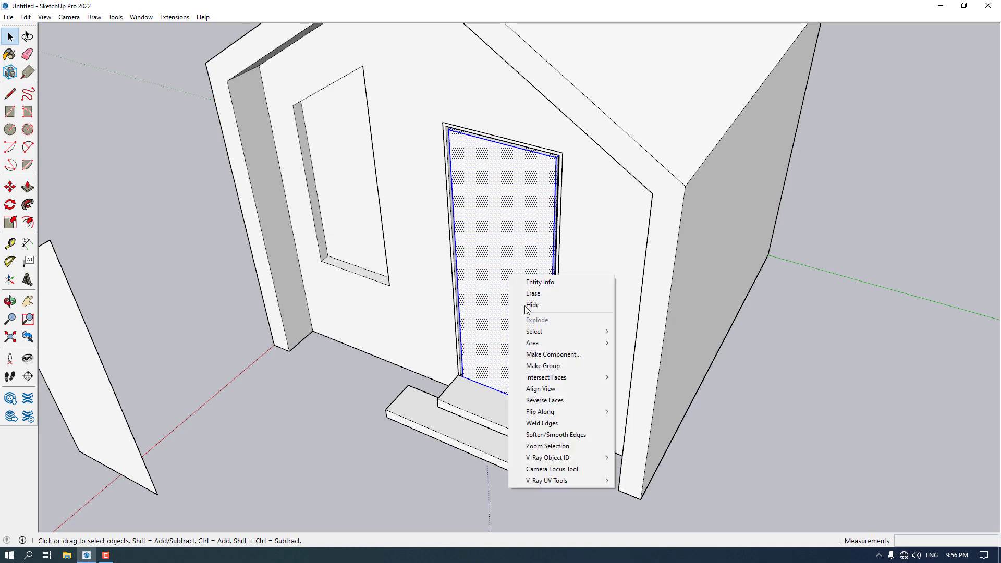
click(546, 367)
Move the door group by its lower window-side corner about 4 cm deeper into the frame.
scroll(546, 368, down, 5)
middle_drag(582, 298, 753, 226)
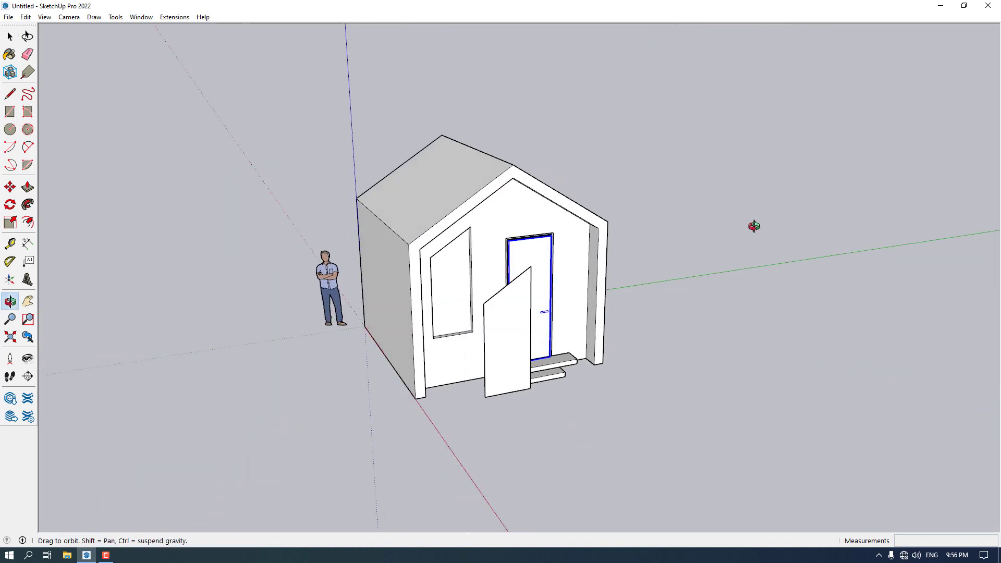
middle_drag(542, 355, 217, 380)
scroll(486, 334, up, 6)
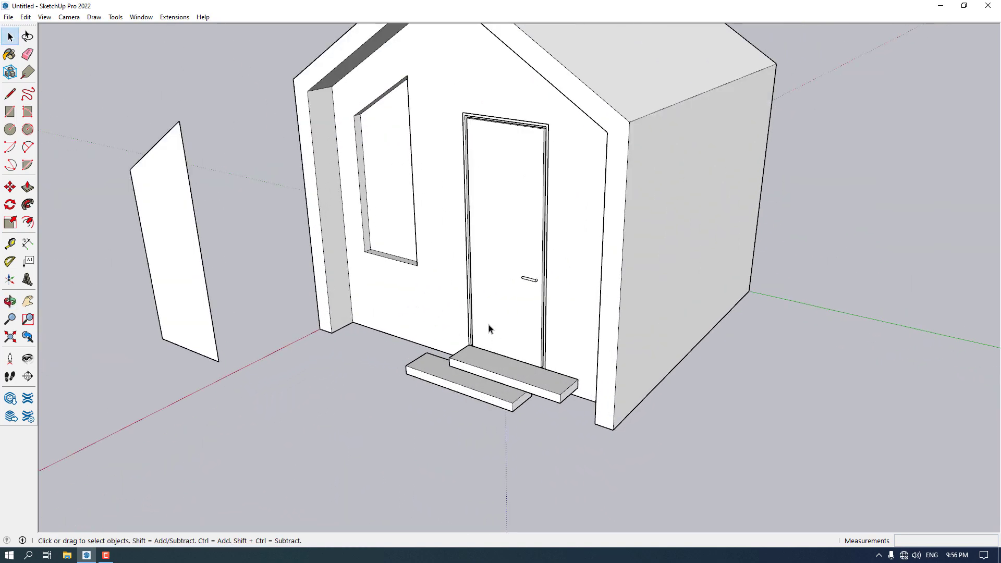
scroll(491, 329, down, 2)
scroll(495, 335, up, 2)
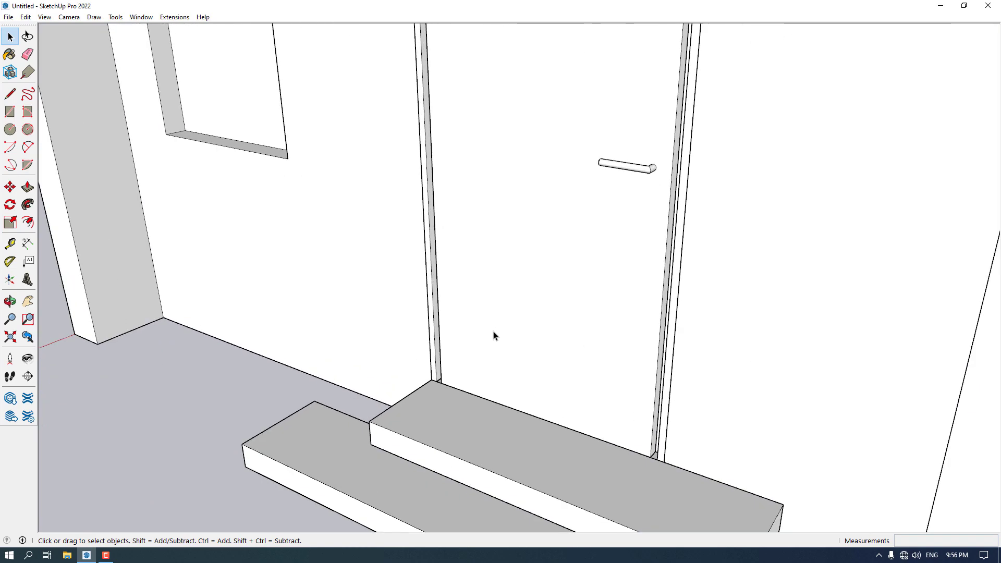
click(493, 335)
click(10, 187)
scroll(412, 348, up, 3)
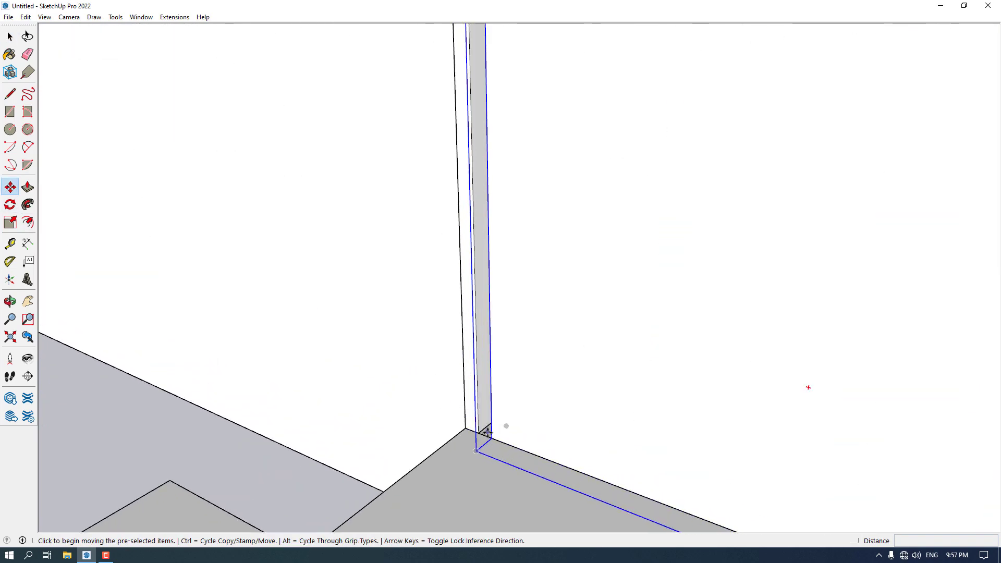
click(492, 440)
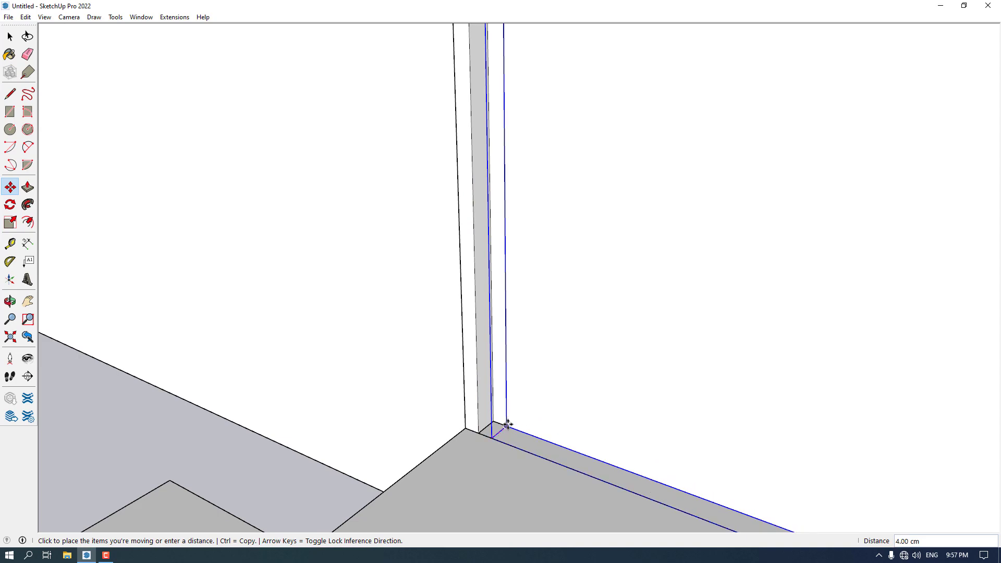
click(442, 428)
scroll(442, 427, down, 8)
middle_drag(480, 418, 572, 280)
scroll(467, 405, down, 5)
key(space)
Draw a vertical line on the separate window panel from its sloped top edge's midpoint down to its bottom edge.
scroll(386, 380, up, 5)
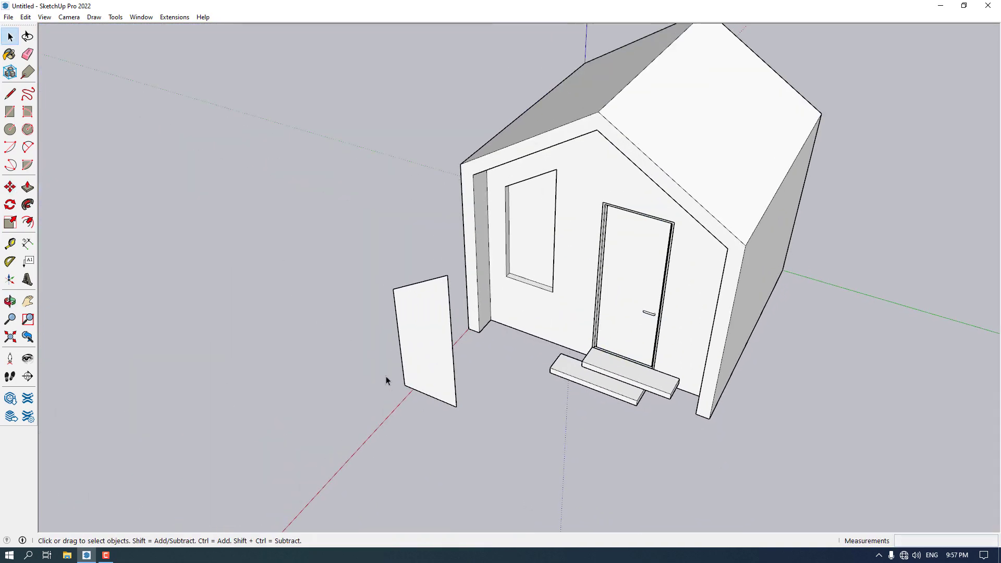
key(l)
mouse_move(286, 274)
middle_down()
mouse_move(465, 264)
mouse_move(432, 197)
middle_up()
click(432, 153)
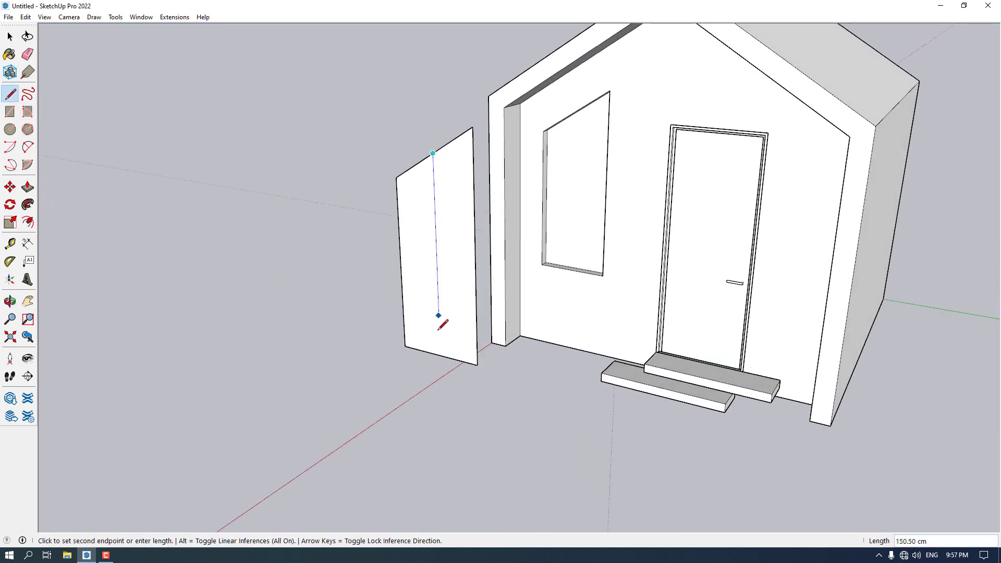
click(441, 357)
Draw three horizontal lines across the full width of the separate window panel to divide it into four rows of panes.
click(400, 265)
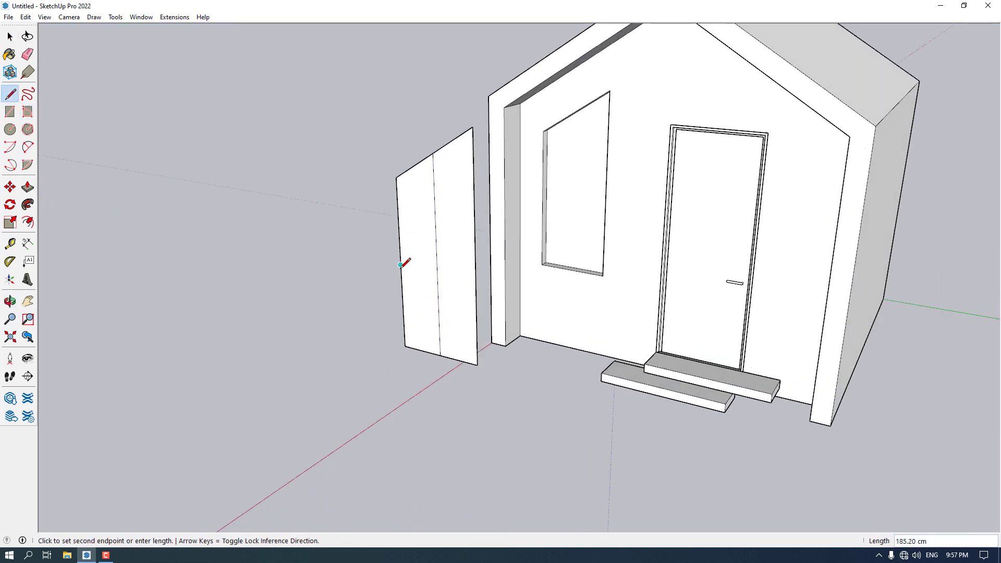
middle_drag(475, 280, 614, 277)
click(614, 276)
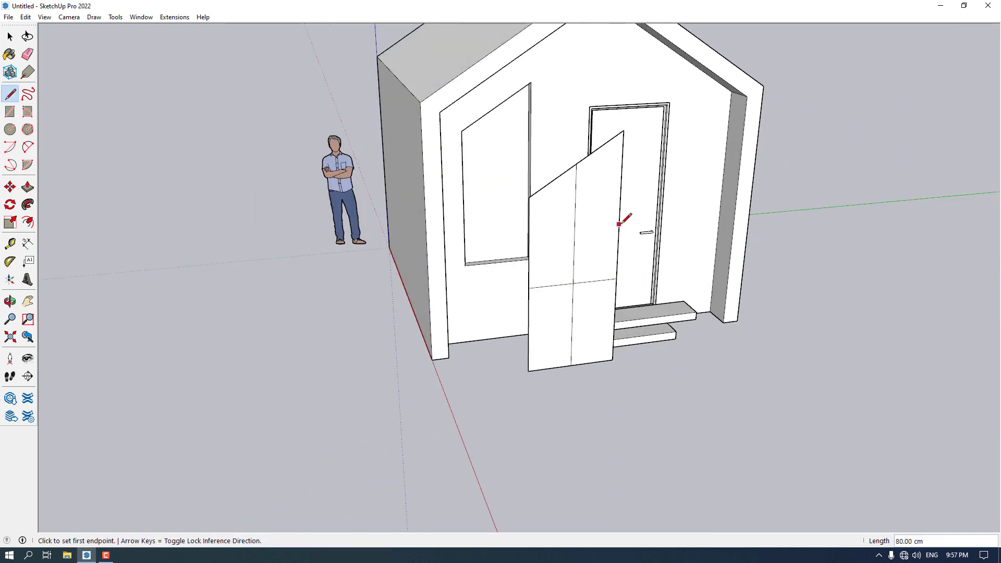
click(529, 244)
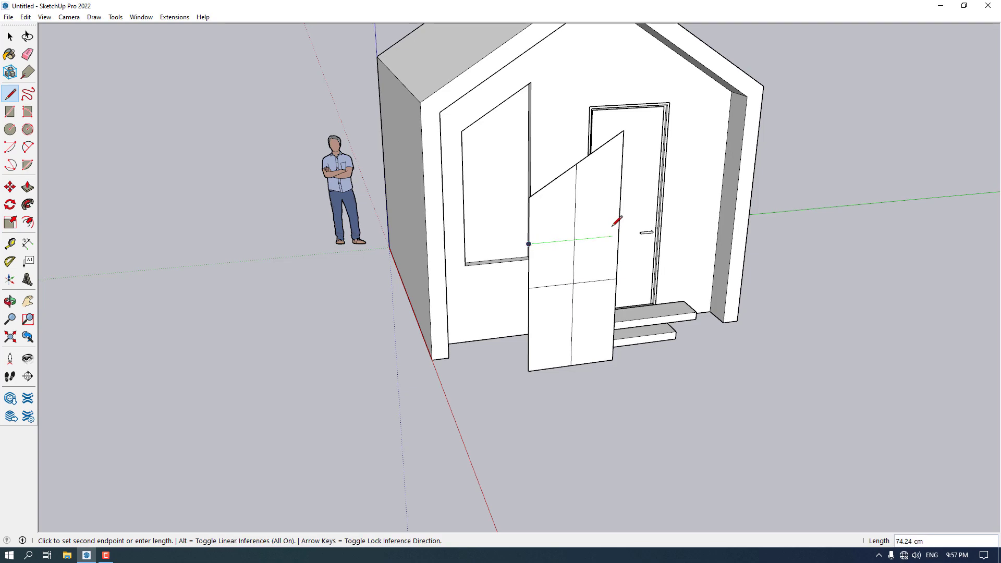
click(618, 236)
click(615, 329)
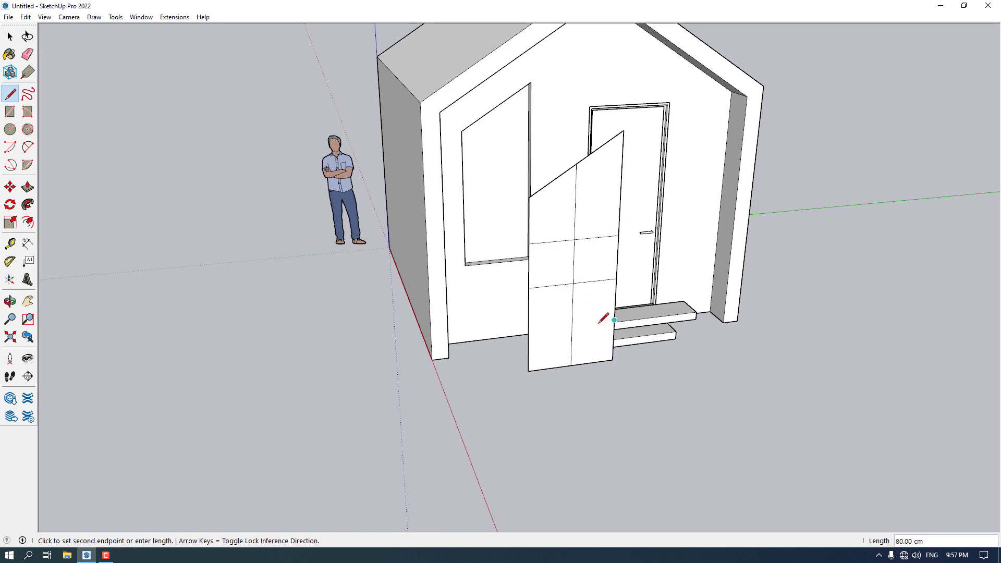
click(530, 328)
middle_drag(447, 339, 608, 362)
scroll(629, 328, up, 3)
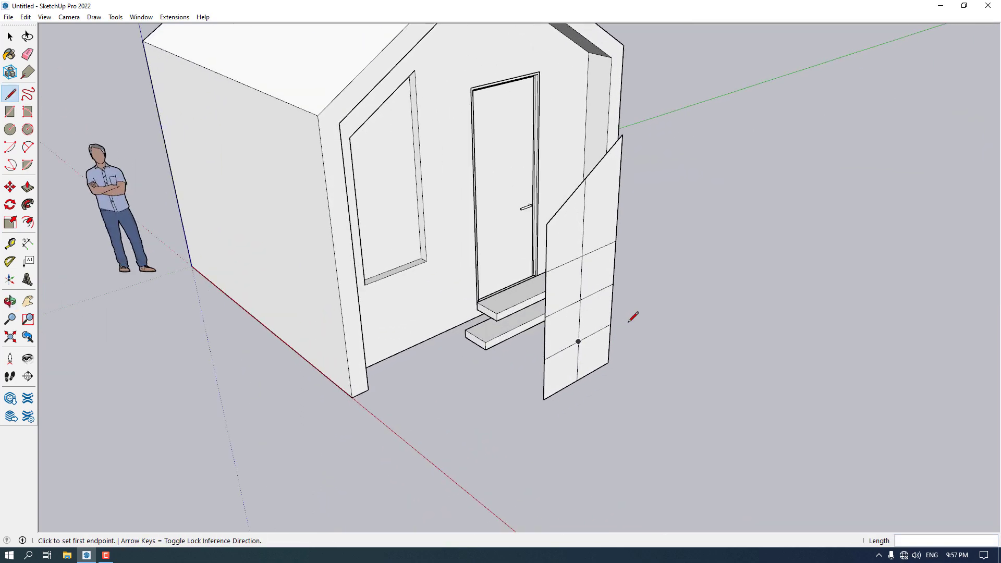
key(space)
Try offsetting the outline of the shorter top pane 3 cm inward.
click(33, 223)
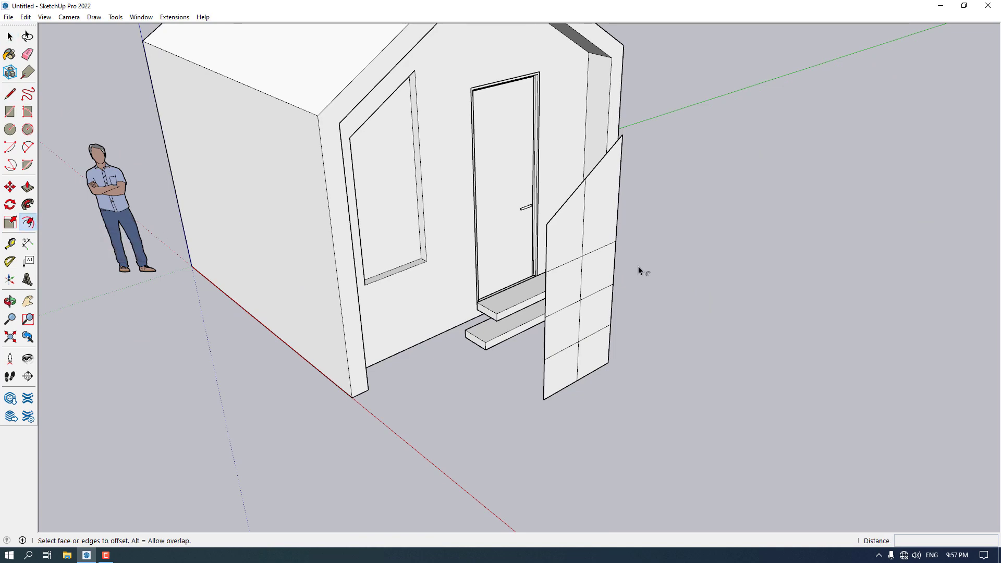
middle_drag(640, 271, 543, 246)
scroll(467, 233, up, 3)
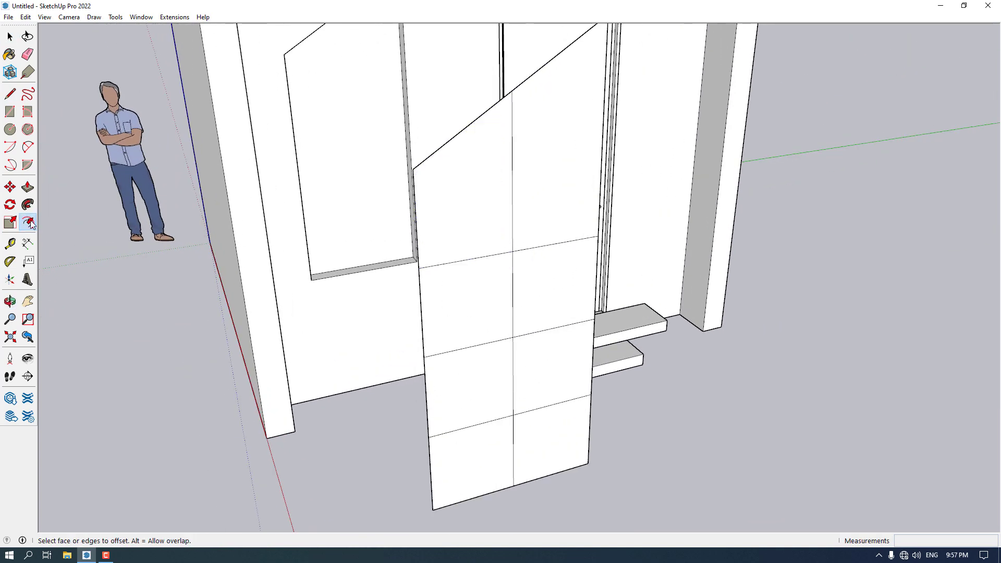
click(452, 231)
click(452, 231)
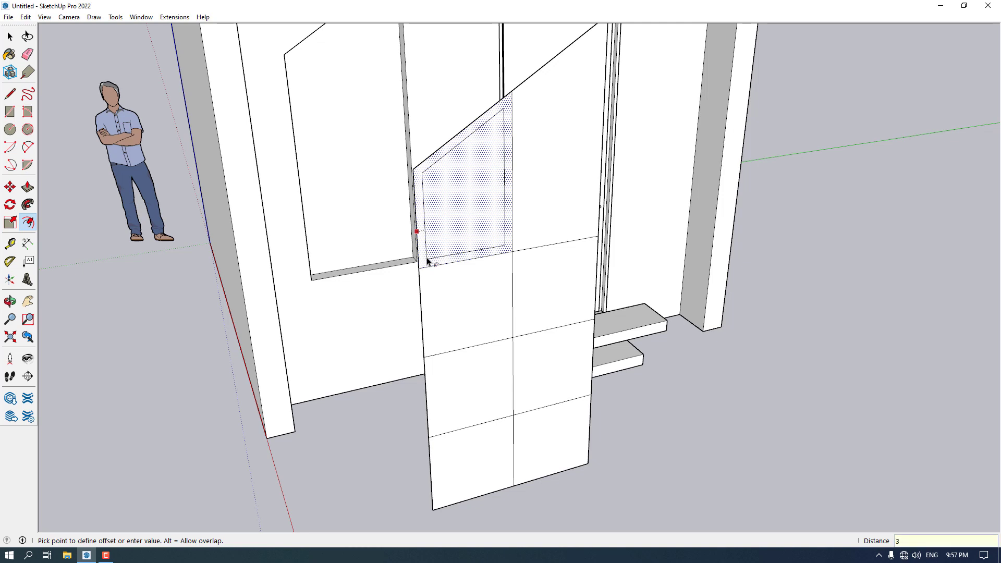
text(3)
key(Return)
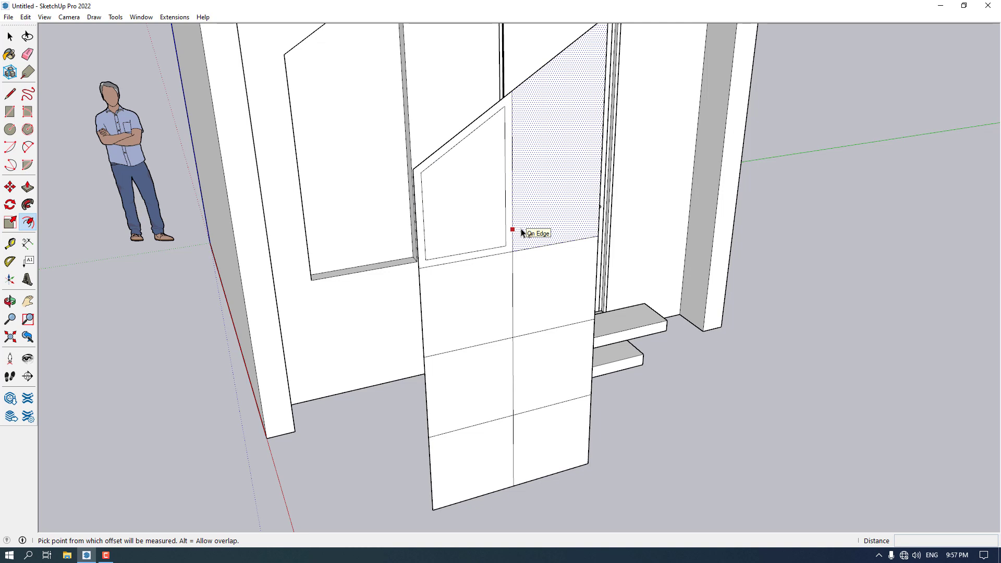
key(ctrl+z)
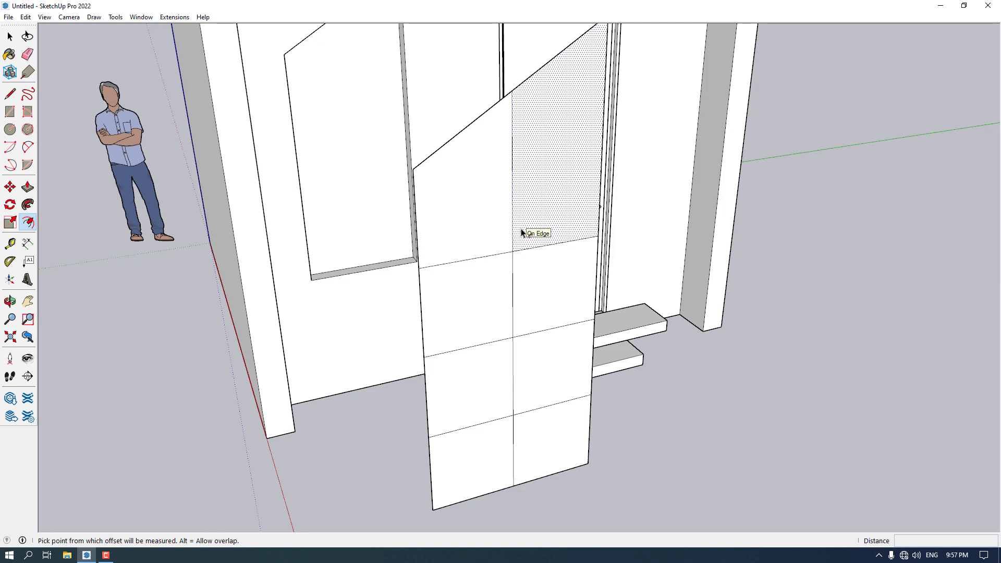
Offset the outlines of the two sloped top panes 2 cm inward.
click(485, 228)
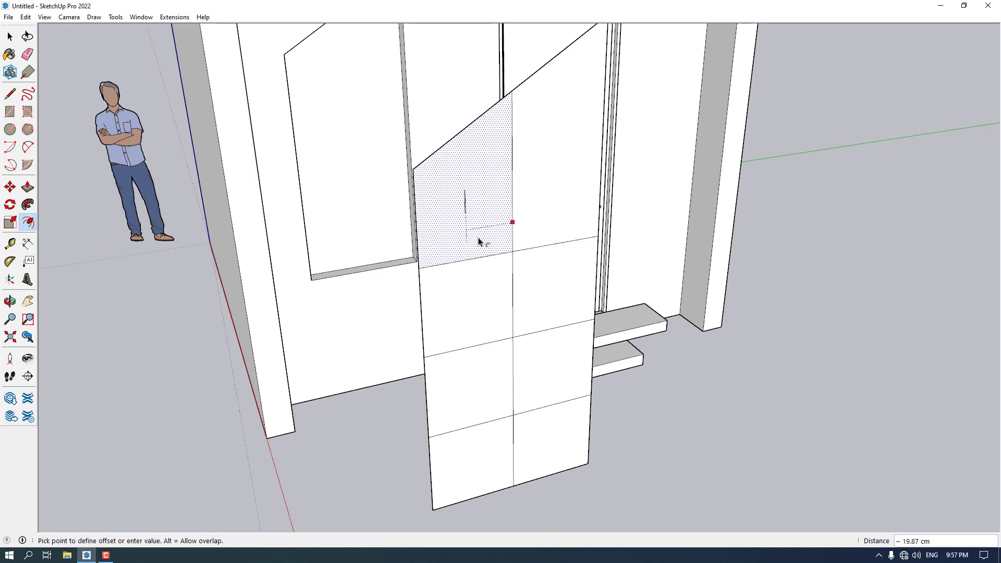
text(2)
key(Return)
double_click(543, 226)
Offset the outlines of the remaining six window panes 2 cm inward.
click(477, 288)
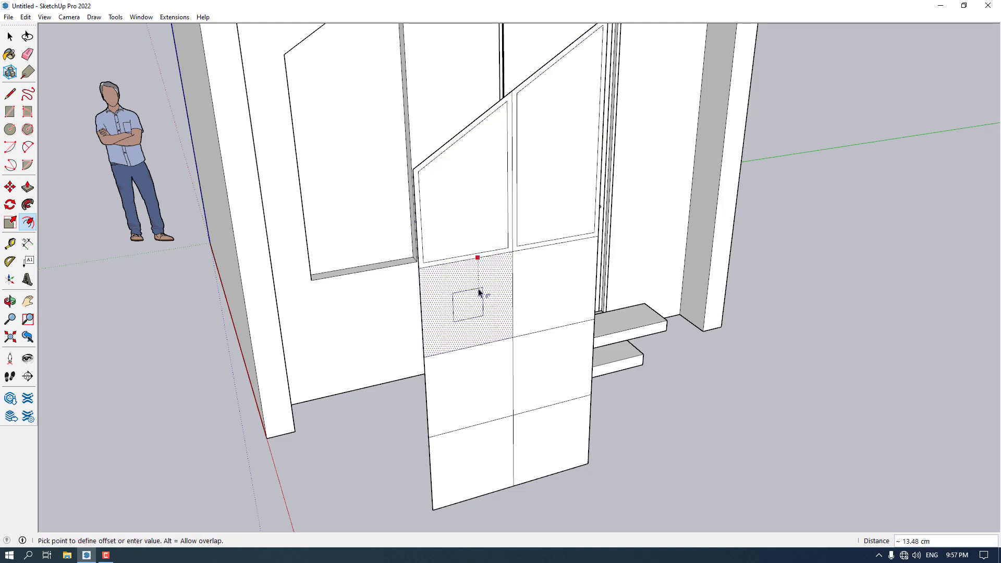
click(477, 289)
click(488, 285)
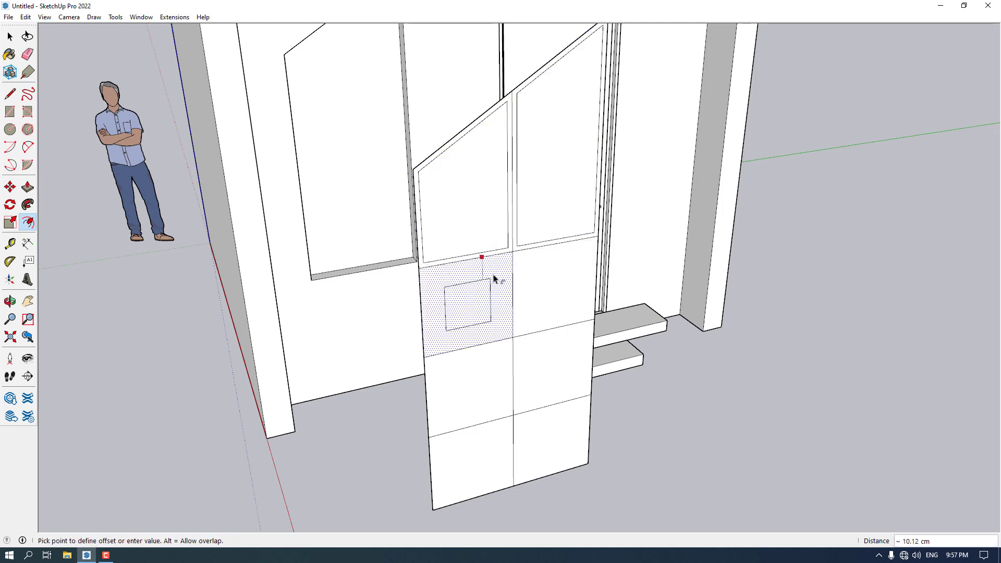
text(2)
key(Return)
double_click(552, 286)
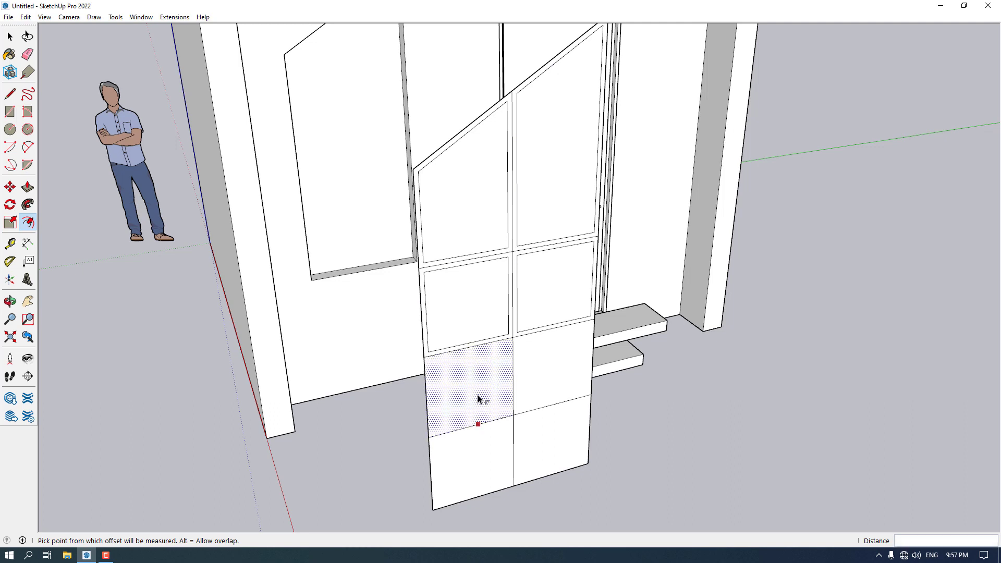
double_click(480, 398)
double_click(558, 389)
double_click(556, 440)
double_click(503, 443)
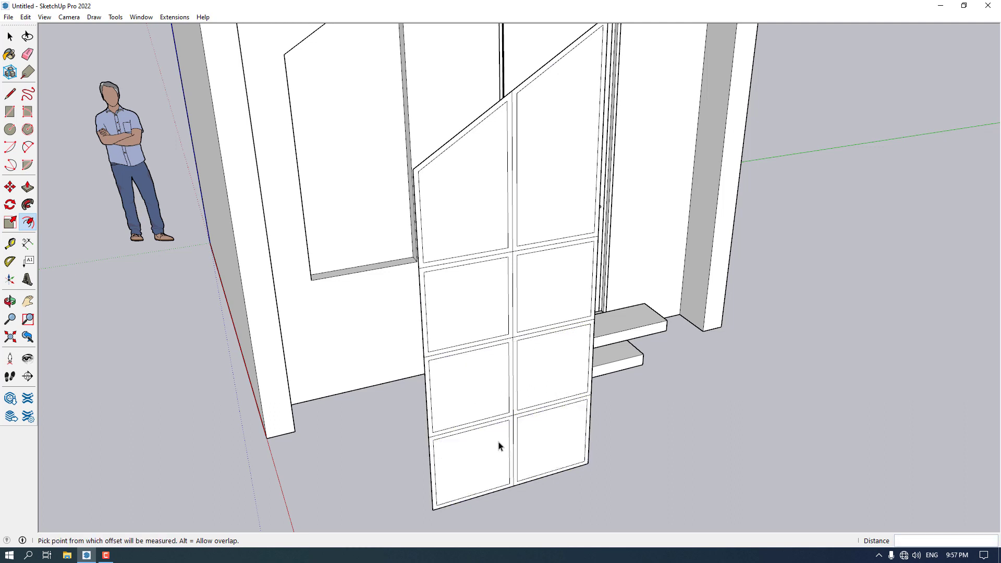
key(space)
Erase the original dividing lines between the offset panes so the window frame becomes one continuous face.
click(25, 56)
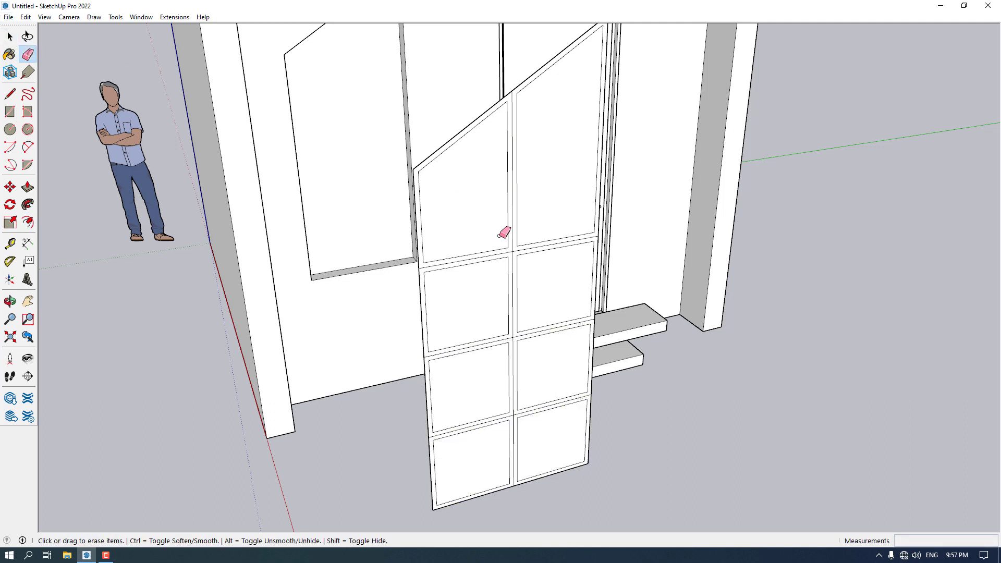
click(513, 252)
click(513, 338)
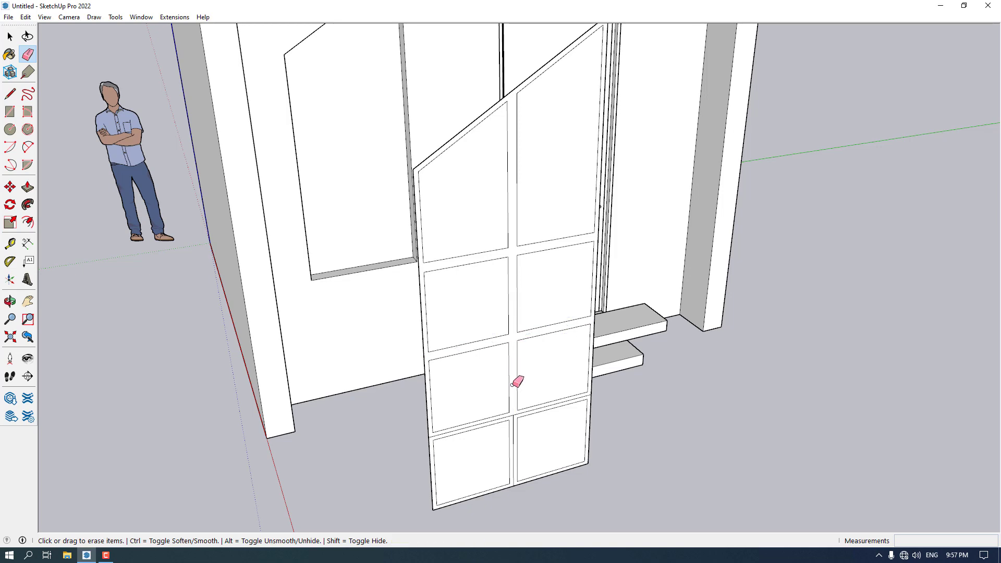
click(513, 416)
scroll(501, 355, down, 5)
middle_drag(434, 317, 292, 297)
key(space)
Copy all eight inner pane faces about 120 cm along the red axis, away from the house.
scroll(386, 244, up, 3)
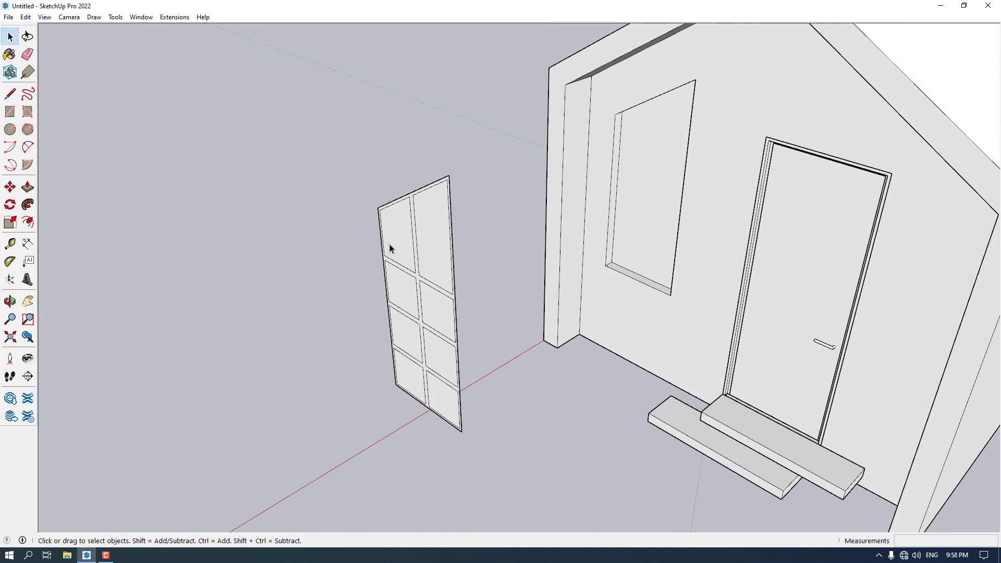
click(390, 248)
ctrl+click(431, 234)
ctrl+click(408, 332)
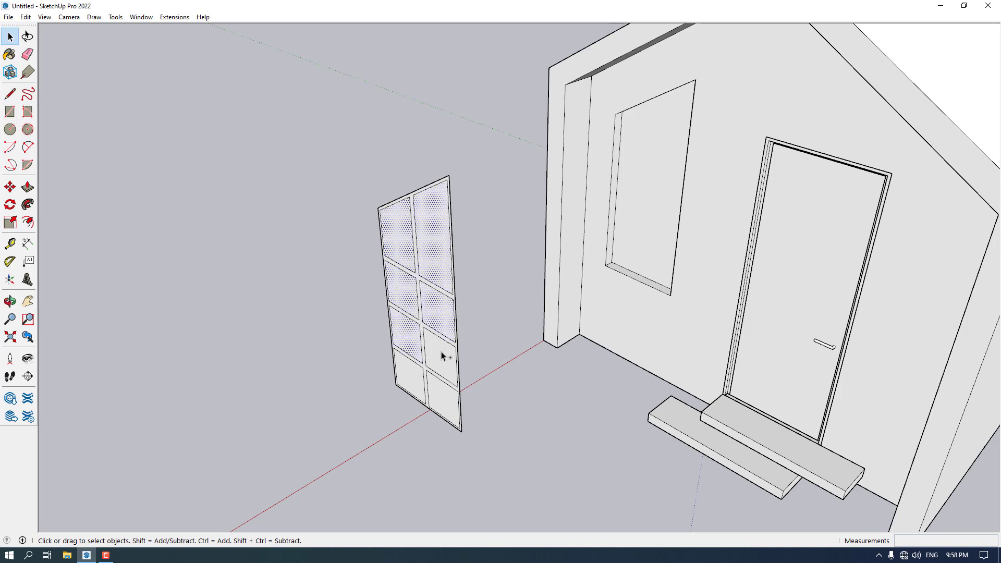
ctrl+click(428, 398)
scroll(459, 248, down, 5)
middle_drag(456, 251, 365, 261)
click(10, 187)
key(ctrl)
click(462, 325)
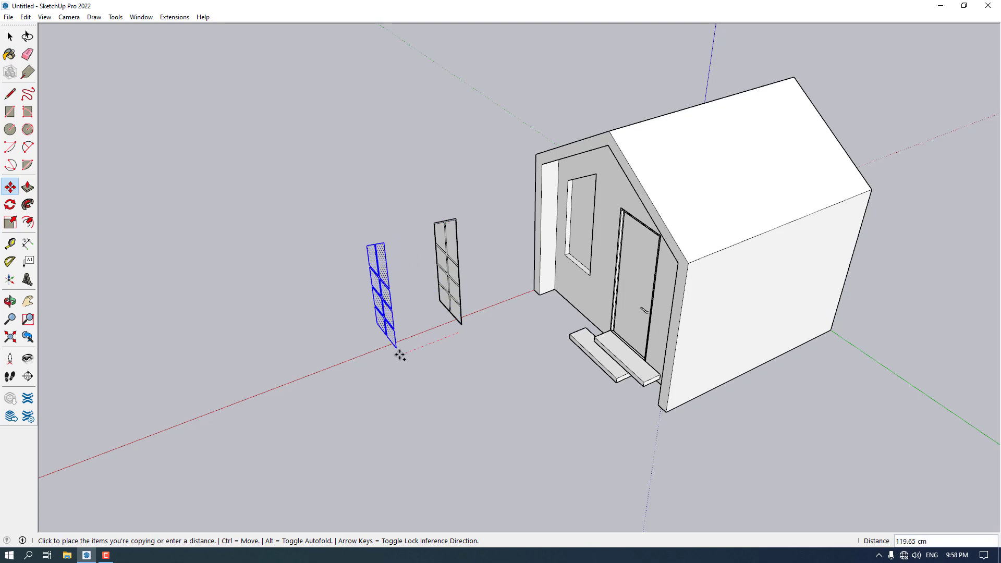
click(398, 350)
Delete the eight original pane faces inside the window frame, leaving open cells.
middle_drag(447, 338, 542, 313)
scroll(455, 310, up, 5)
key(space)
click(462, 323)
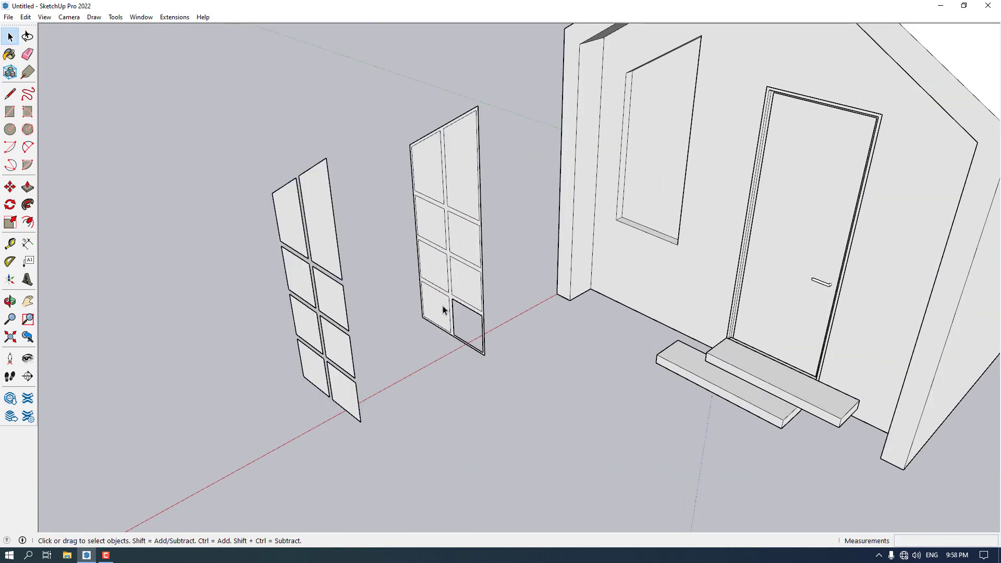
key(Delete)
click(467, 275)
key(Delete)
click(466, 244)
key(Delete)
click(430, 225)
key(Delete)
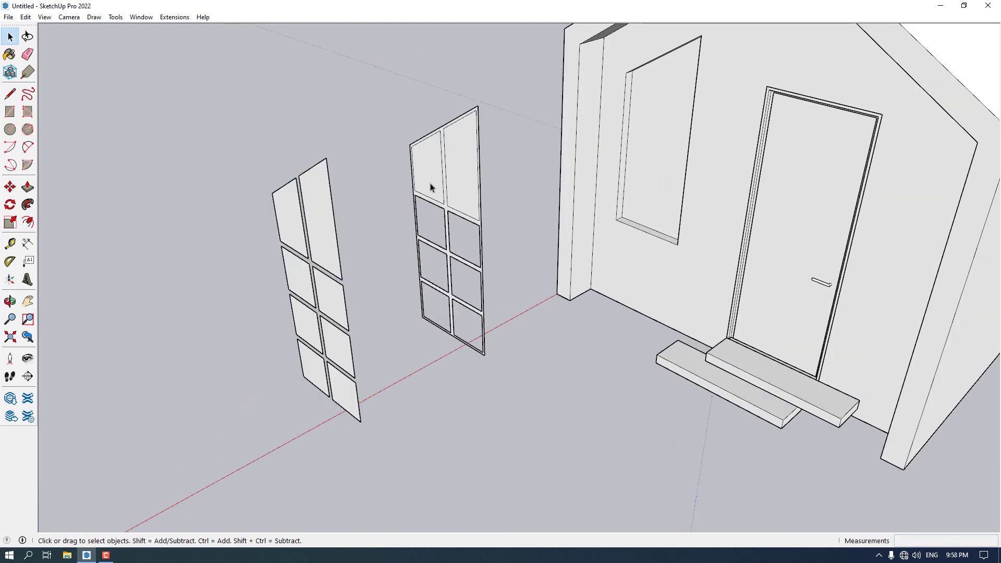
click(451, 183)
key(Delete)
click(428, 167)
key(Delete)
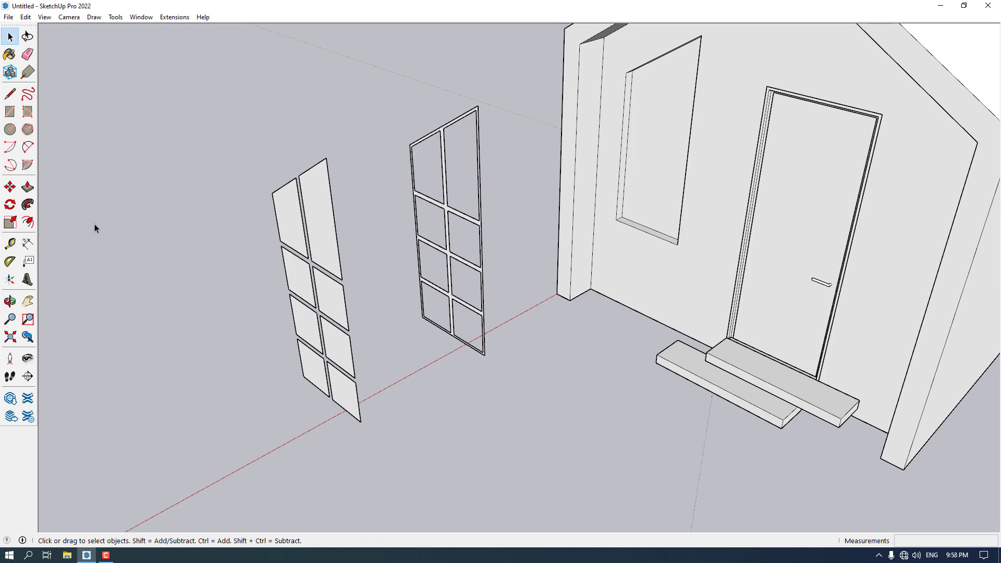
Extrude the divided window frame's face with Push/Pull to give it thickness.
click(28, 187)
scroll(457, 241, up, 3)
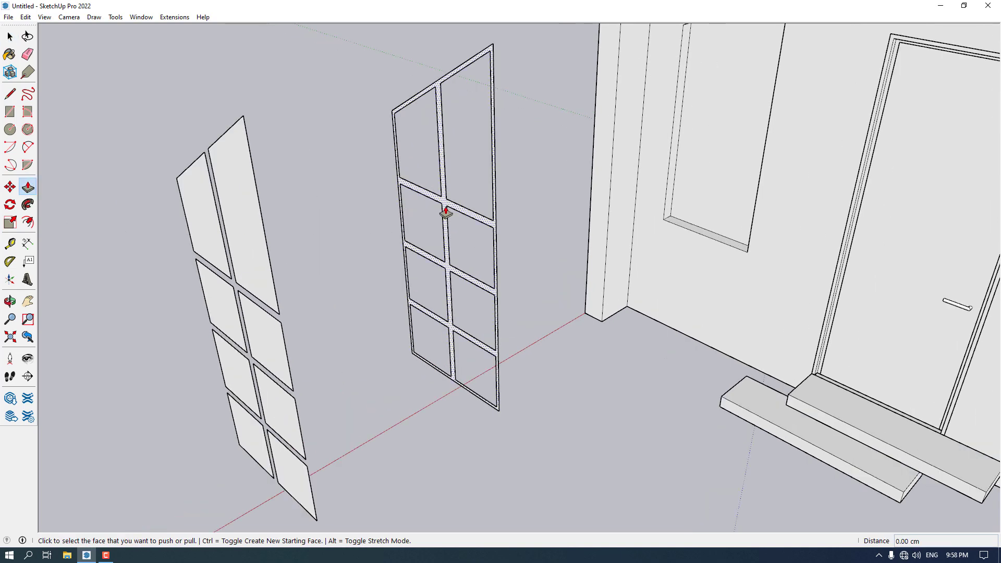
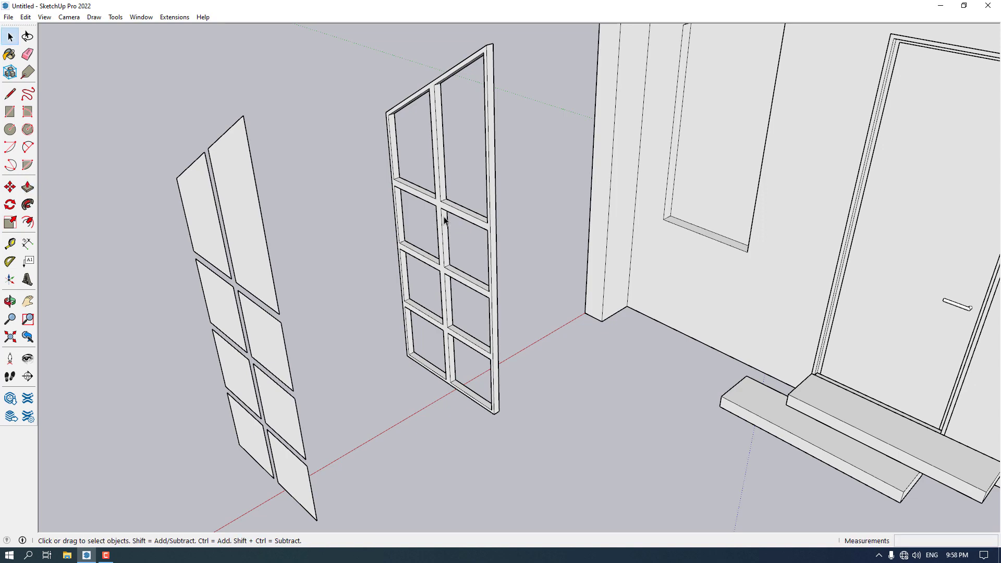
Make the whole extruded window frame a group.
triple_click(442, 223)
right_click(444, 217)
click(485, 307)
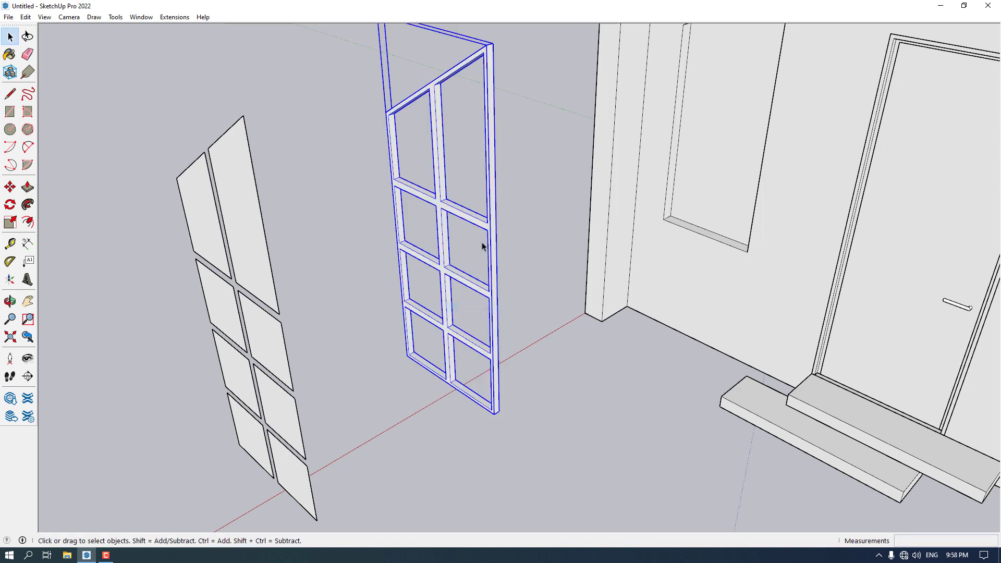
Paint all eight copied pane faces with Translucent Glass Blue from the Glass and Mirrors collection.
scroll(224, 211, down, 5)
click(10, 54)
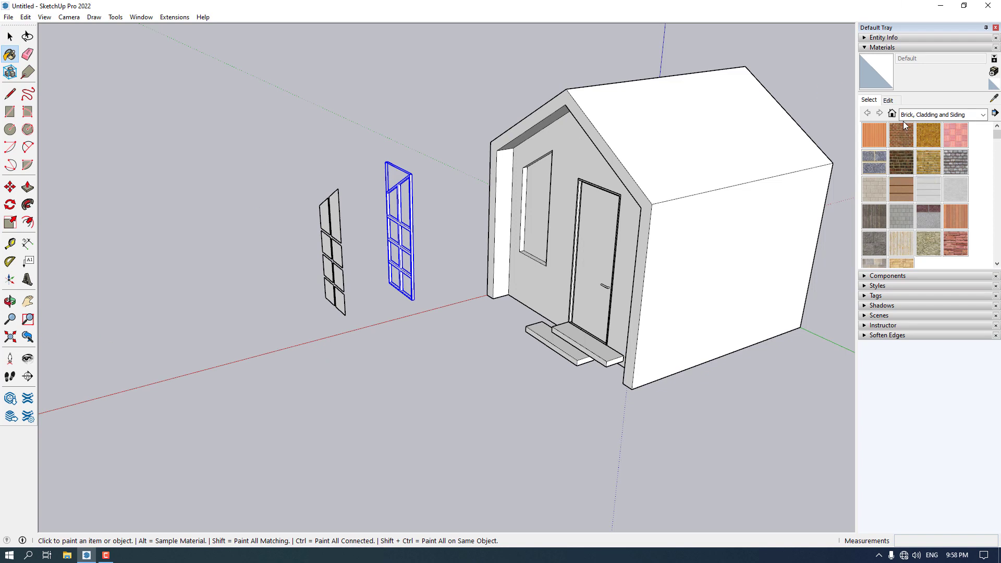
click(946, 117)
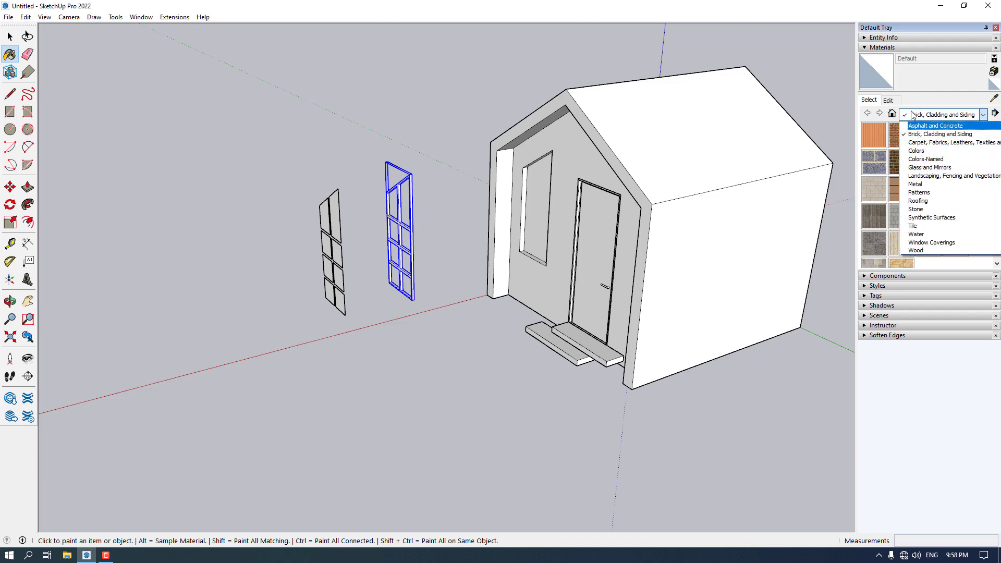
click(928, 167)
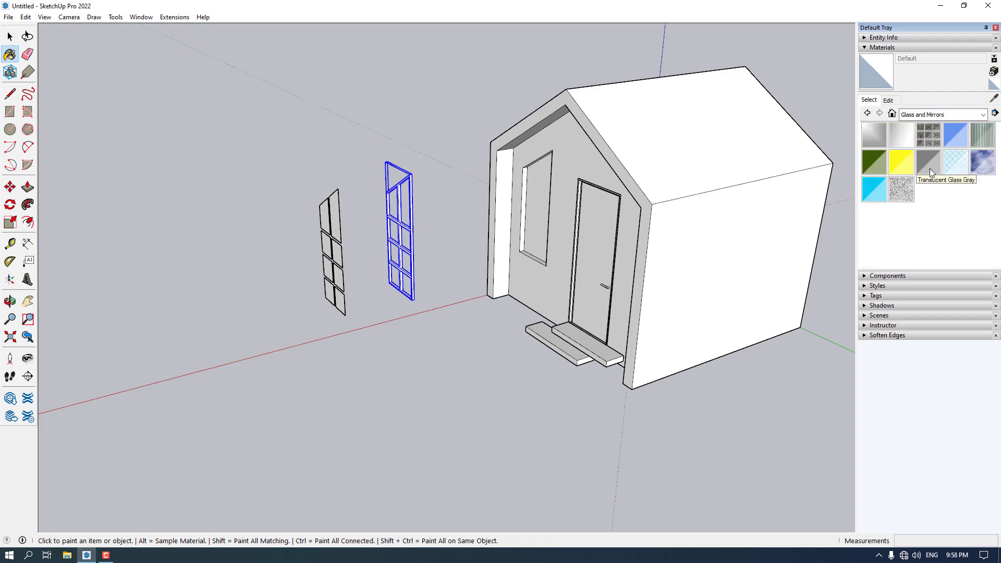
click(953, 138)
key(space)
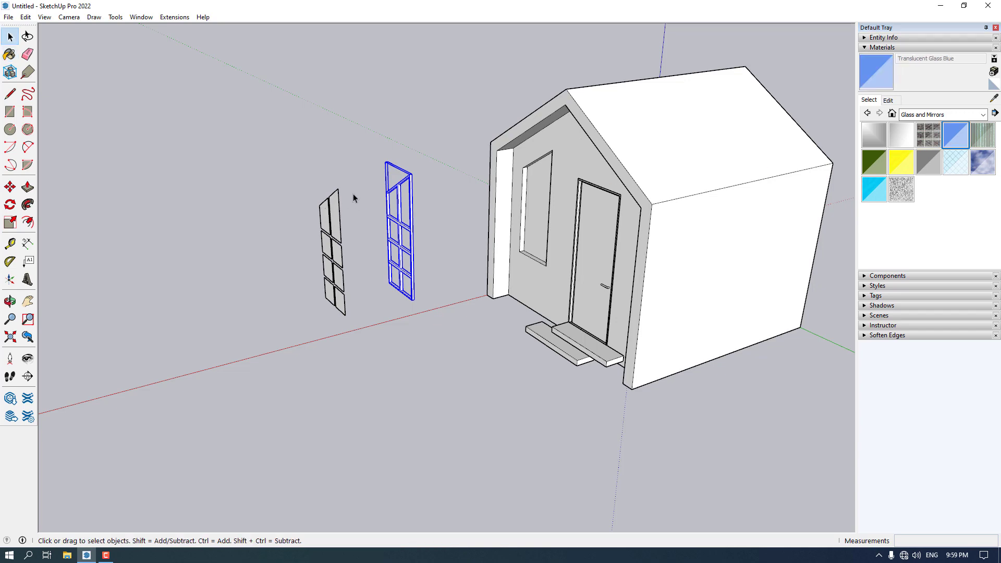
click(340, 272)
middle_drag(313, 319, 464, 304)
scroll(397, 245, up, 4)
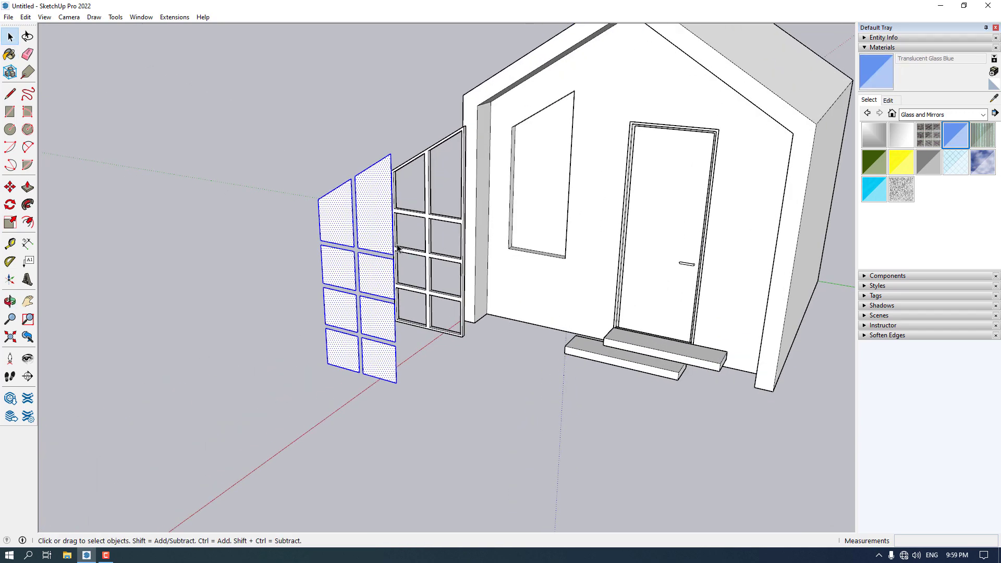
click(887, 74)
click(389, 205)
scroll(409, 212, down, 3)
middle_drag(409, 213, 744, 228)
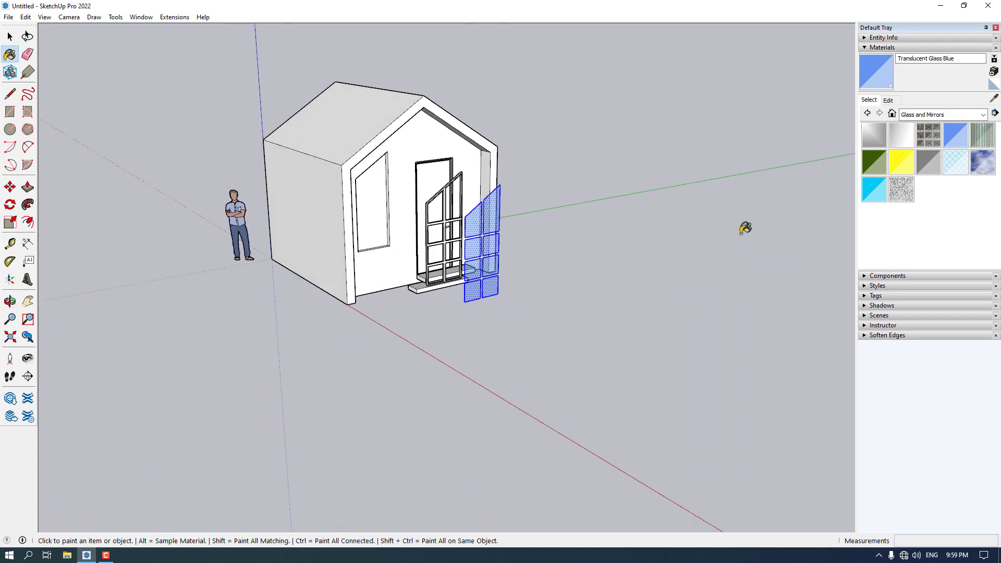
key(space)
Set the Translucent Glass Blue material's green value to 160, its blue value to 240 and its opacity to 20.
scroll(483, 227, up, 4)
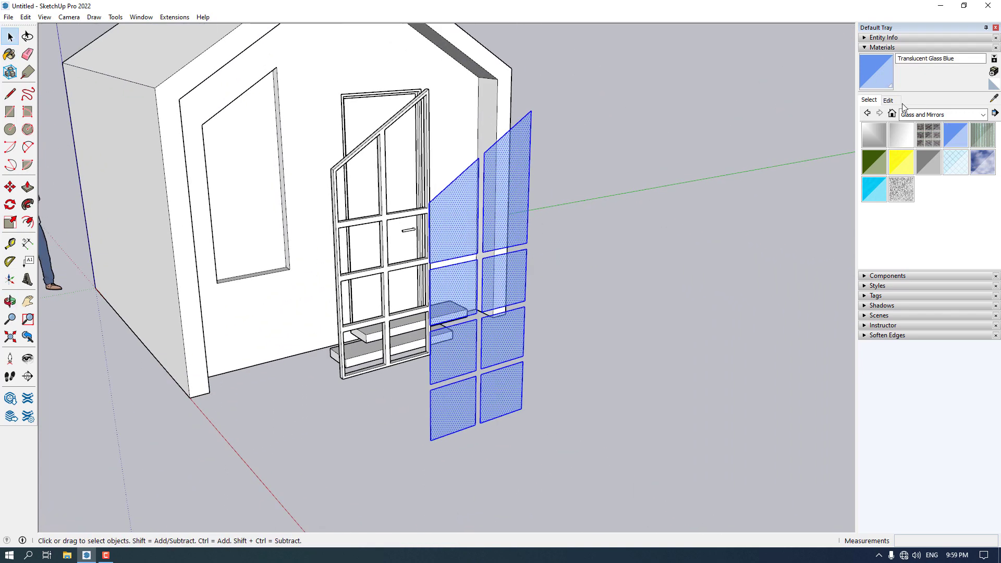
click(889, 100)
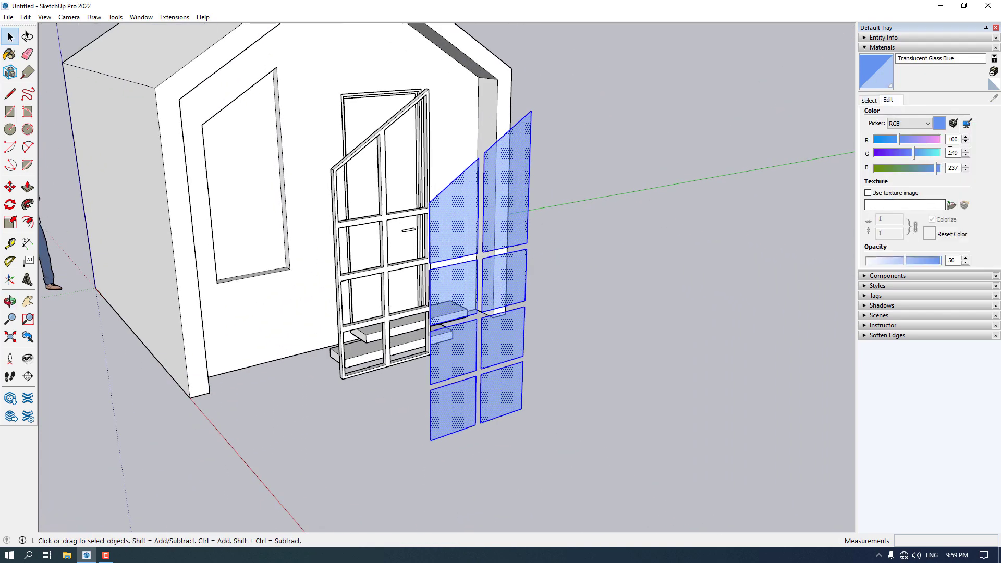
double_click(952, 152)
text(160)
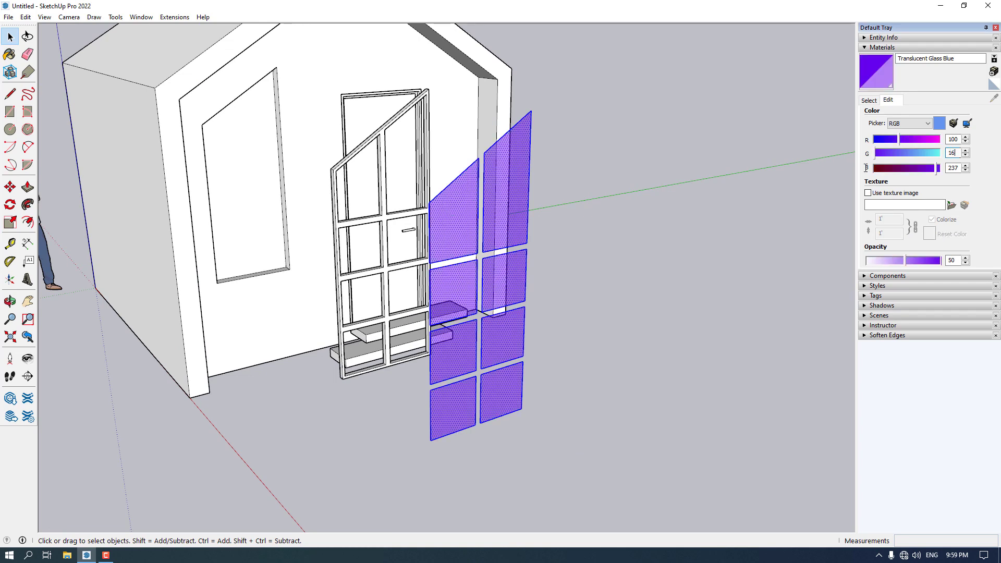
double_click(958, 168)
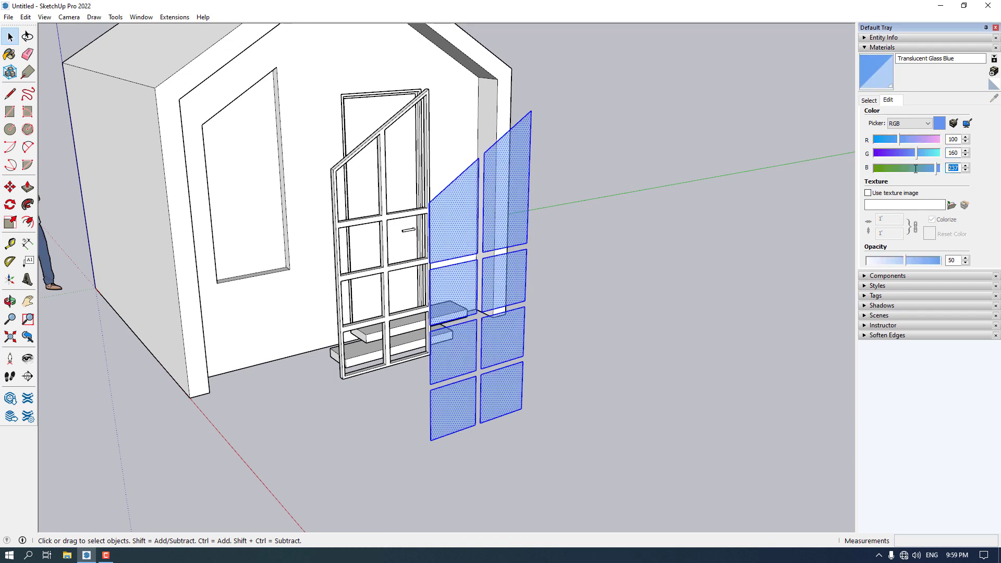
text(240)
double_click(953, 261)
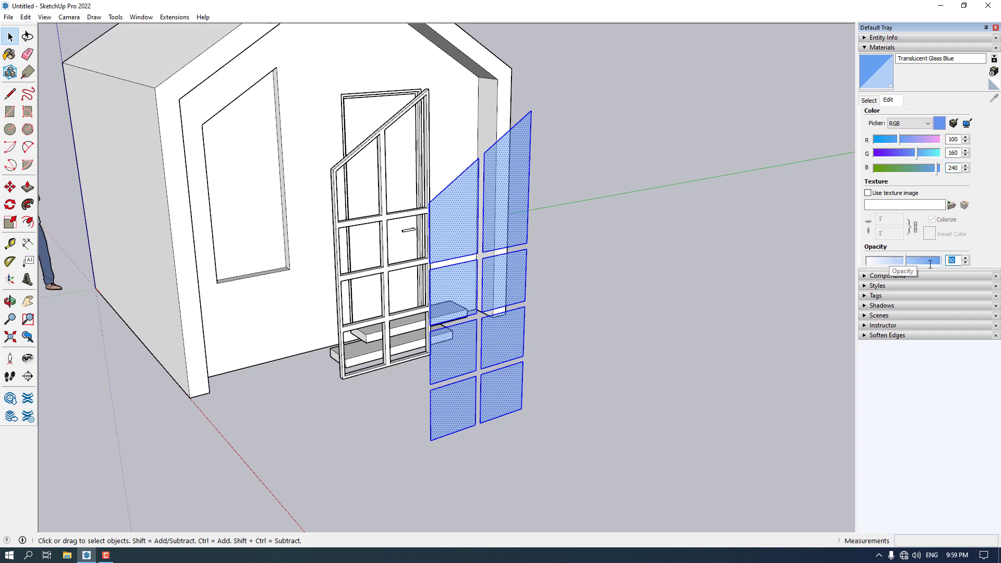
text(20)
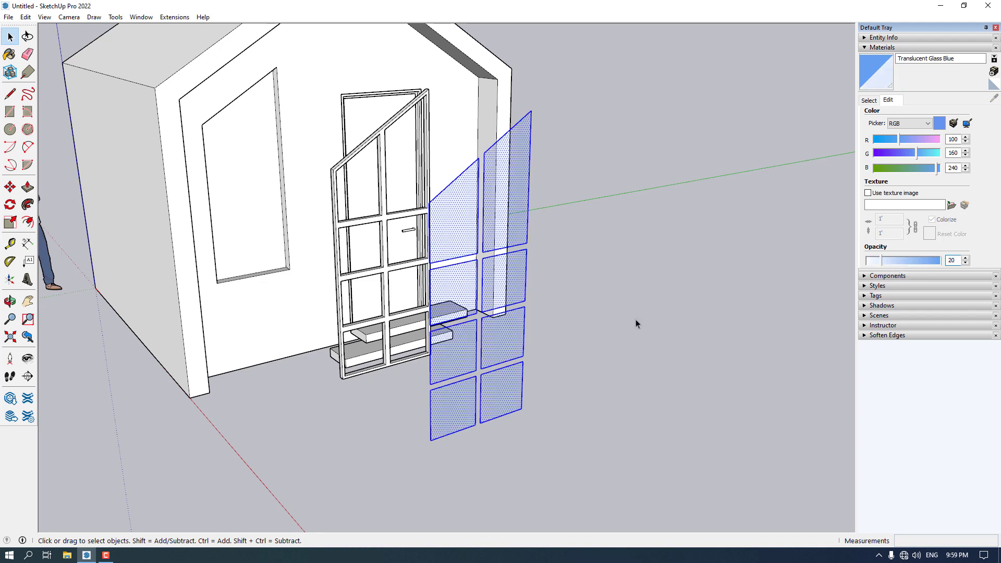
Group the eight glass panes and move the group into the window frame, snapping its corner to the middle of the frame's depth.
right_click(499, 288)
click(545, 375)
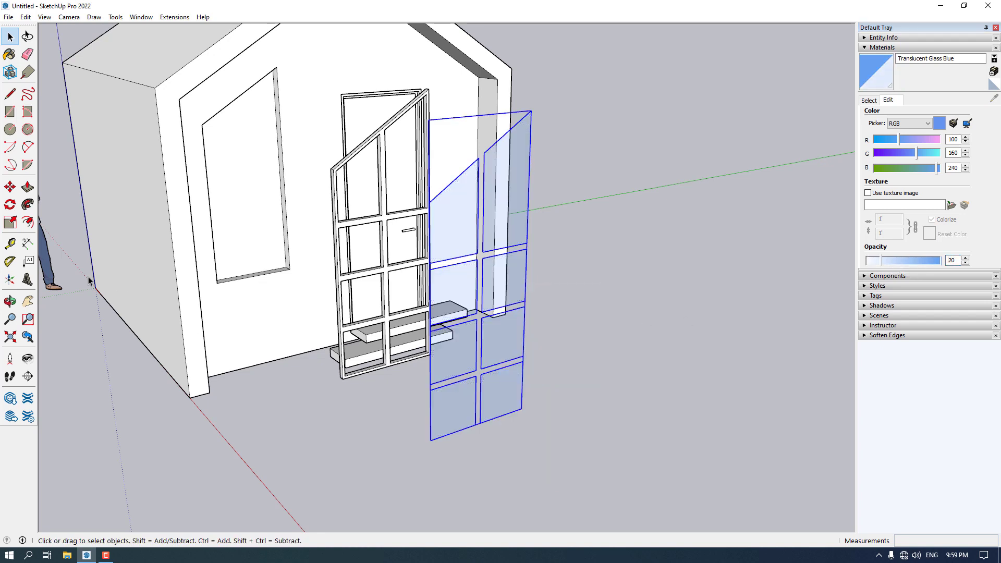
click(11, 188)
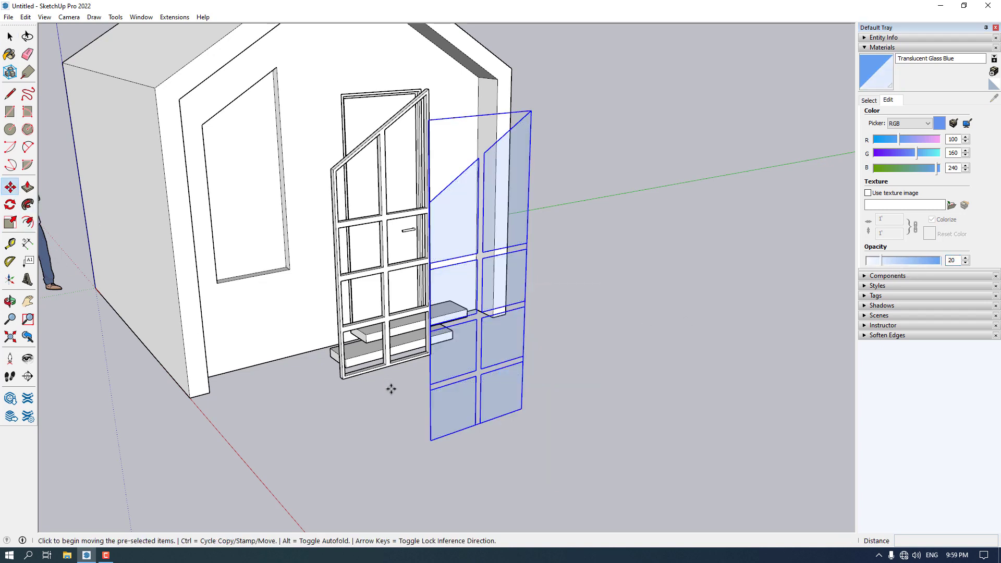
click(431, 441)
scroll(620, 386, down, 3)
middle_drag(620, 387, 183, 500)
scroll(289, 339, up, 10)
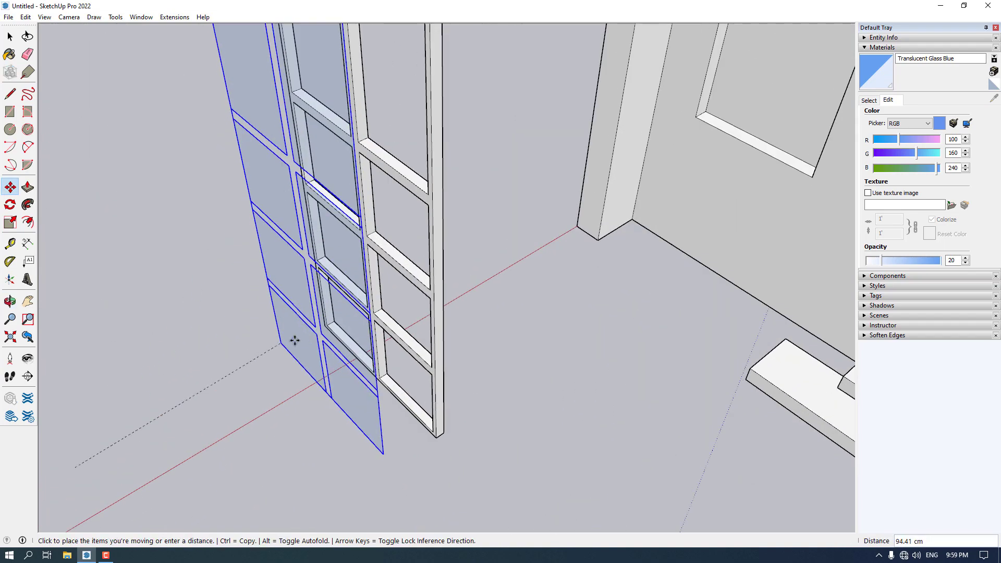
scroll(345, 316, up, 3)
click(358, 300)
scroll(453, 333, down, 5)
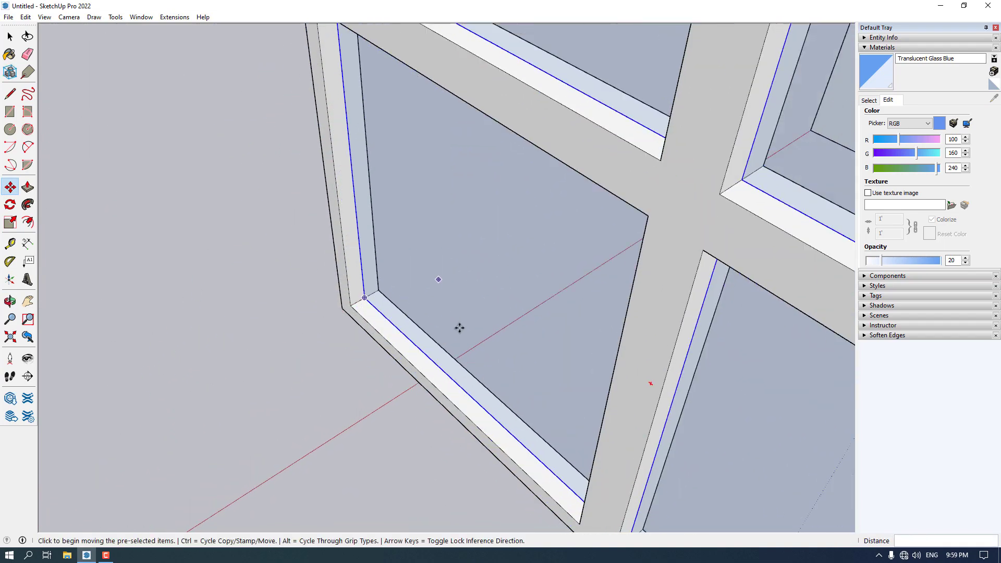
middle_drag(452, 367, 382, 261)
scroll(383, 261, down, 4)
key(space)
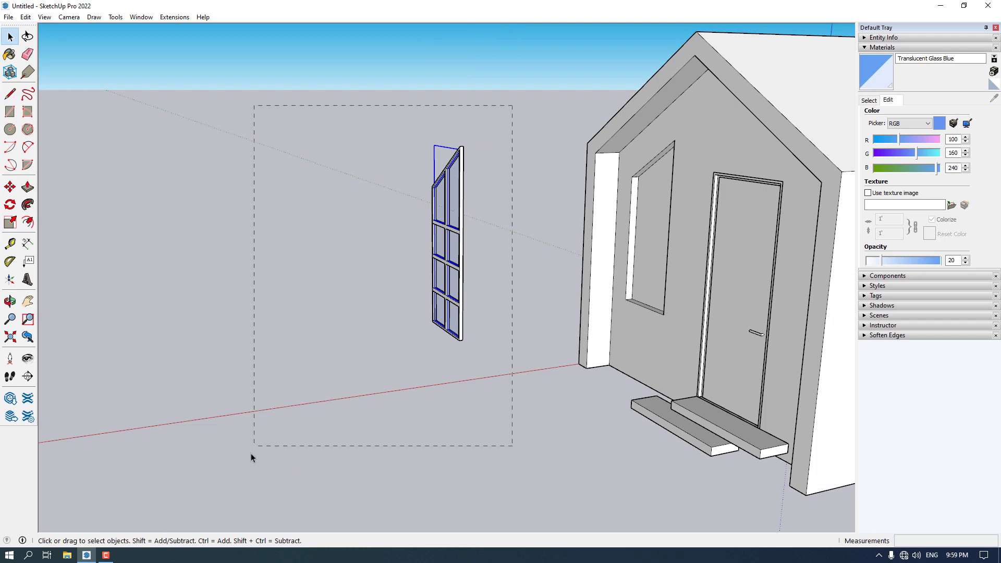
Move the frame and glass groups together from their lower outer corner onto the matching corner of the house's window opening.
drag(252, 454, 251, 454)
middle_drag(417, 290, 485, 373)
scroll(478, 318, up, 4)
click(10, 187)
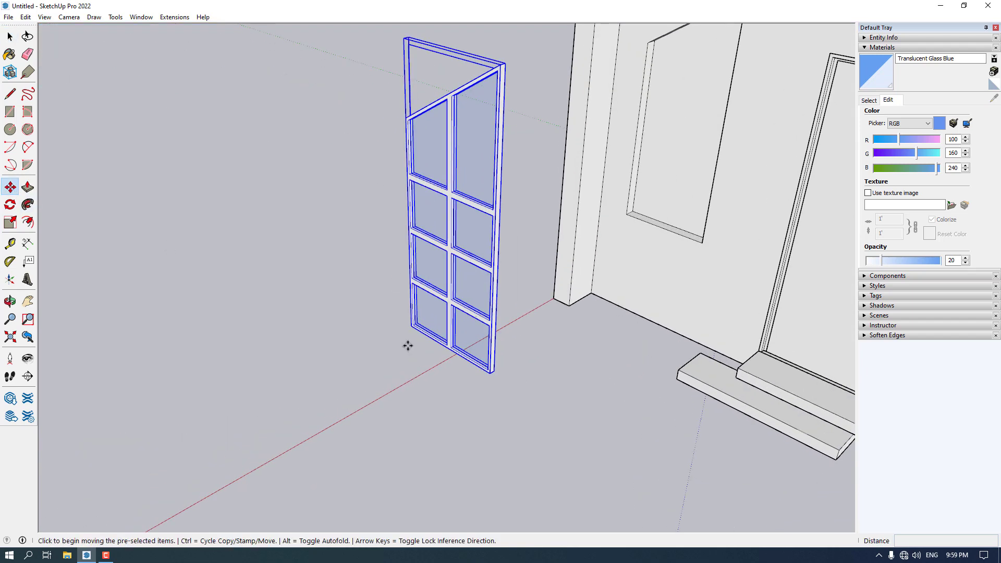
scroll(408, 334, up, 4)
click(409, 329)
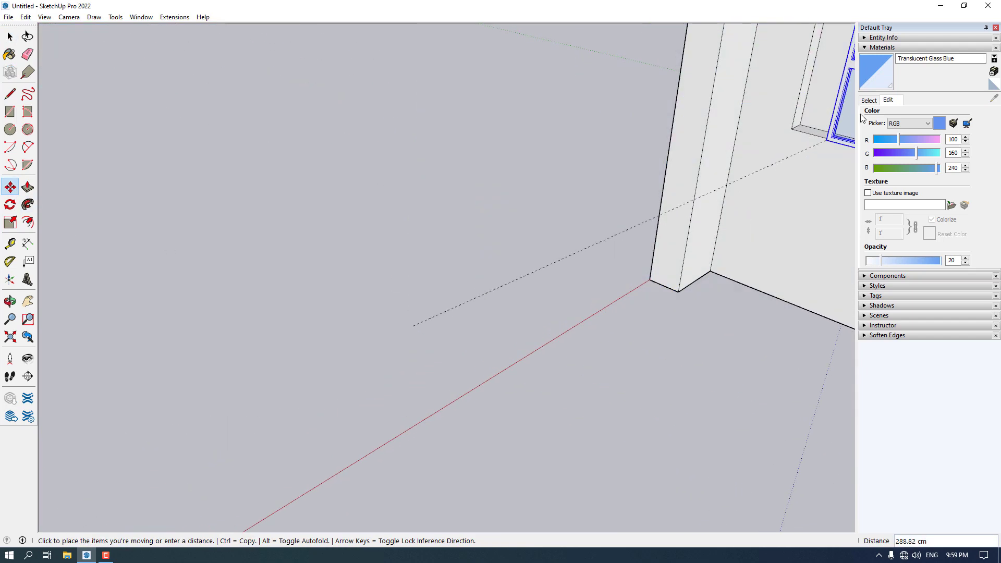
scroll(787, 129, up, 3)
click(786, 131)
Move the window 6 cm deeper into the wall, to the inner corner of its opening.
scroll(592, 228, down, 4)
middle_drag(593, 228, 514, 313)
scroll(447, 268, up, 6)
scroll(456, 324, up, 3)
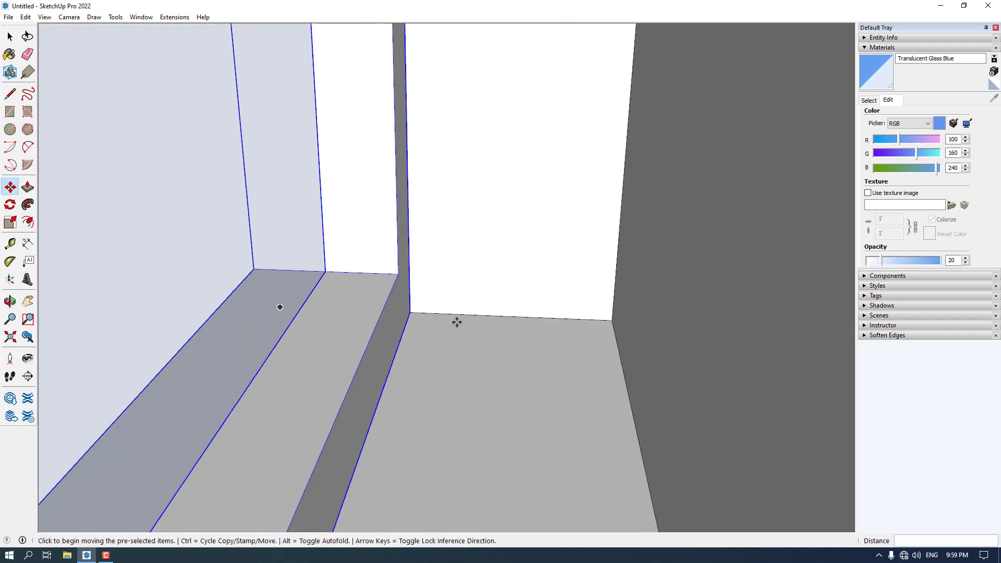
click(411, 312)
click(611, 320)
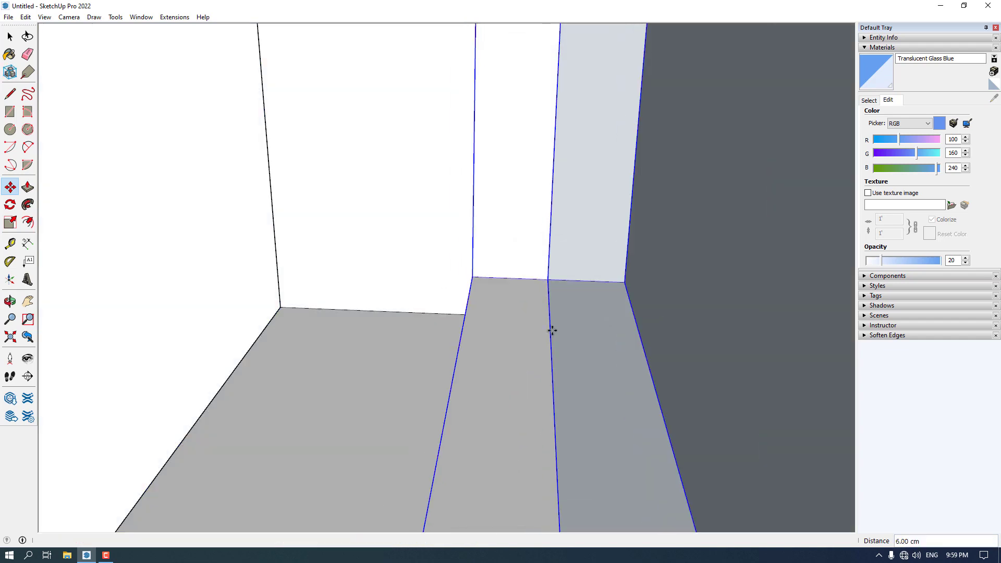
Move the window 3 cm back outward along the red axis within its opening, and clear the selection.
middle_drag(553, 330, 706, 342)
scroll(419, 317, down, 4)
middle_drag(407, 334, 409, 358)
click(410, 359)
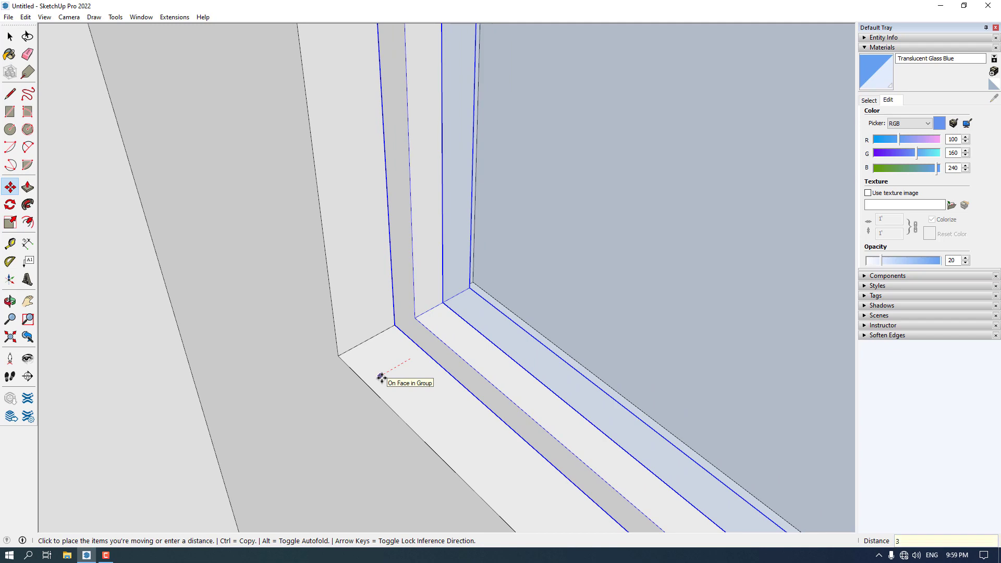
key(Return)
scroll(519, 277, down, 12)
middle_drag(501, 229, 578, 190)
key(space)
scroll(474, 335, down, 6)
click(452, 401)
Delete the standing human scale figure beside the house.
middle_drag(452, 401, 655, 255)
scroll(348, 313, up, 4)
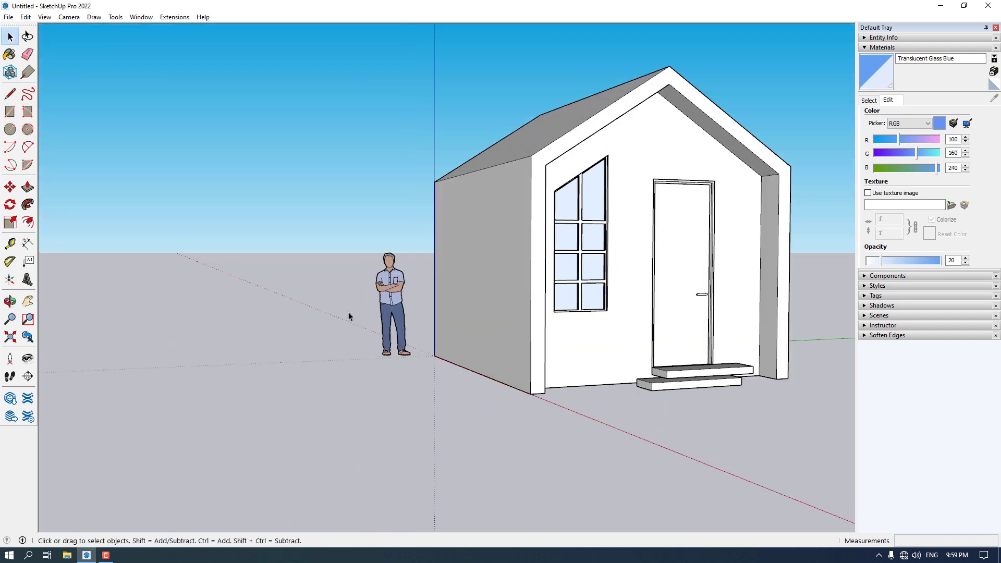
click(390, 303)
key(Delete)
Open the house group for editing and paint its recessed front wall with Modern Siding from Brick, Cladding and Siding.
scroll(315, 366, down, 3)
middle_drag(315, 367, 257, 369)
scroll(477, 316, up, 5)
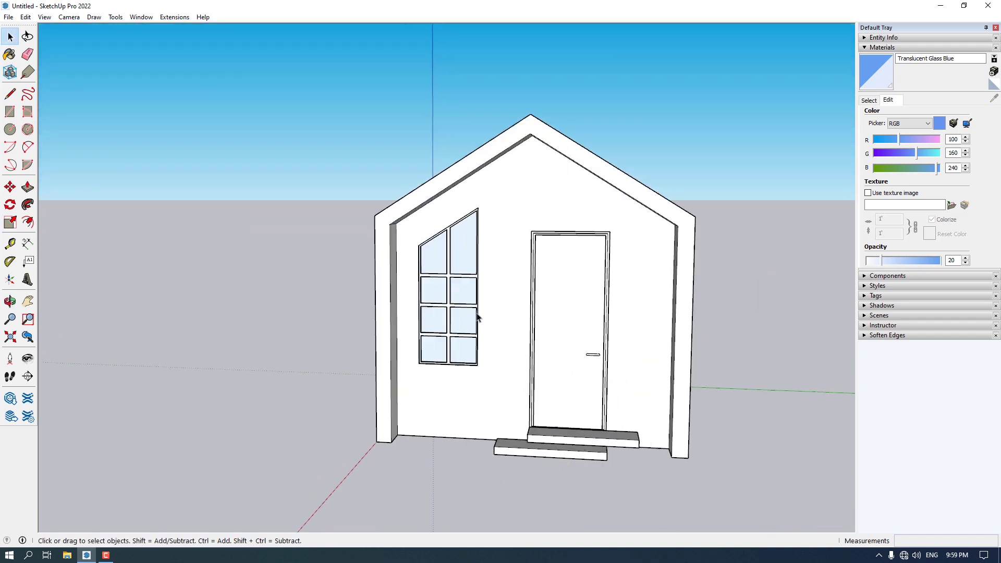
middle_drag(478, 316, 518, 308)
click(517, 311)
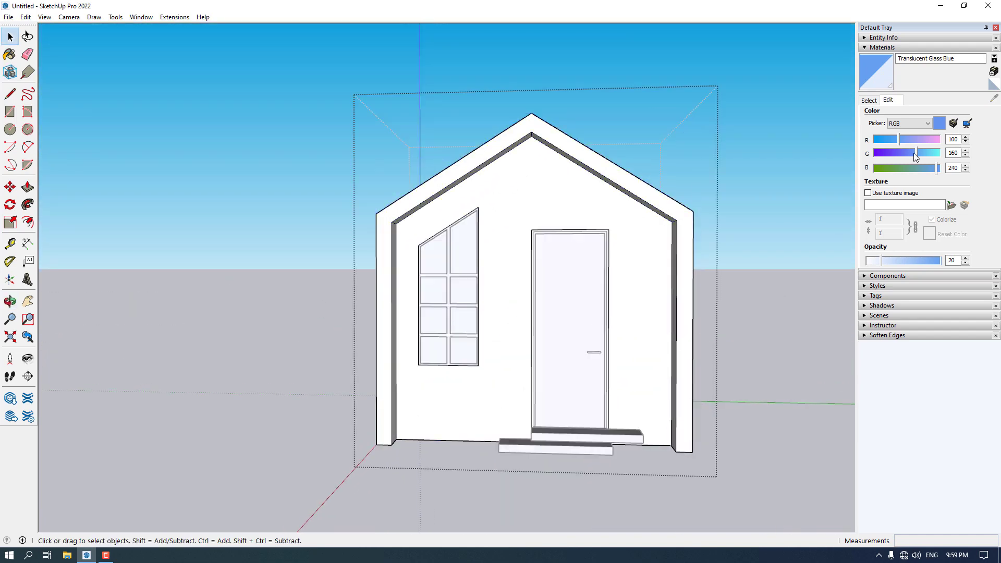
click(875, 101)
click(912, 115)
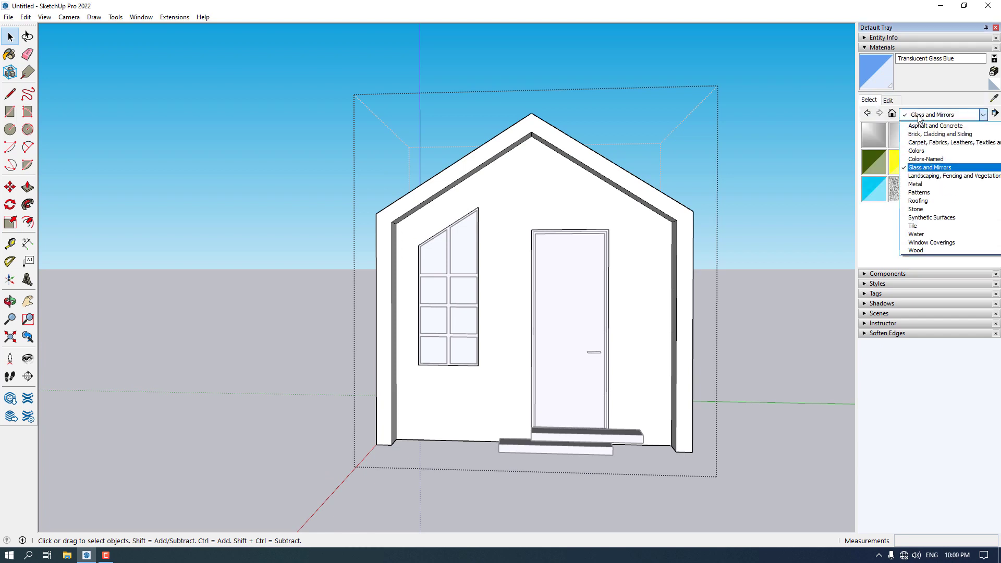
scroll(936, 172, up, 1)
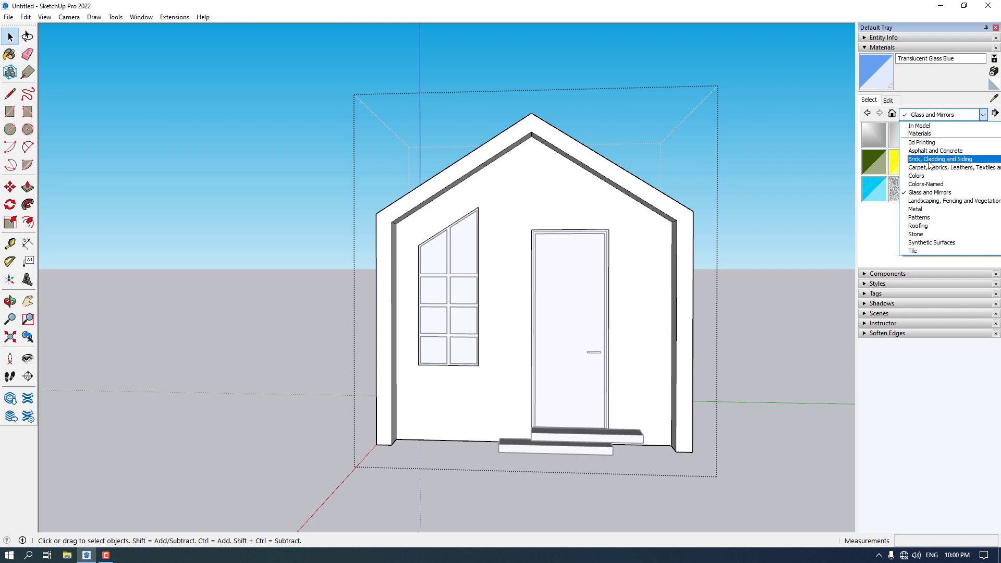
click(929, 159)
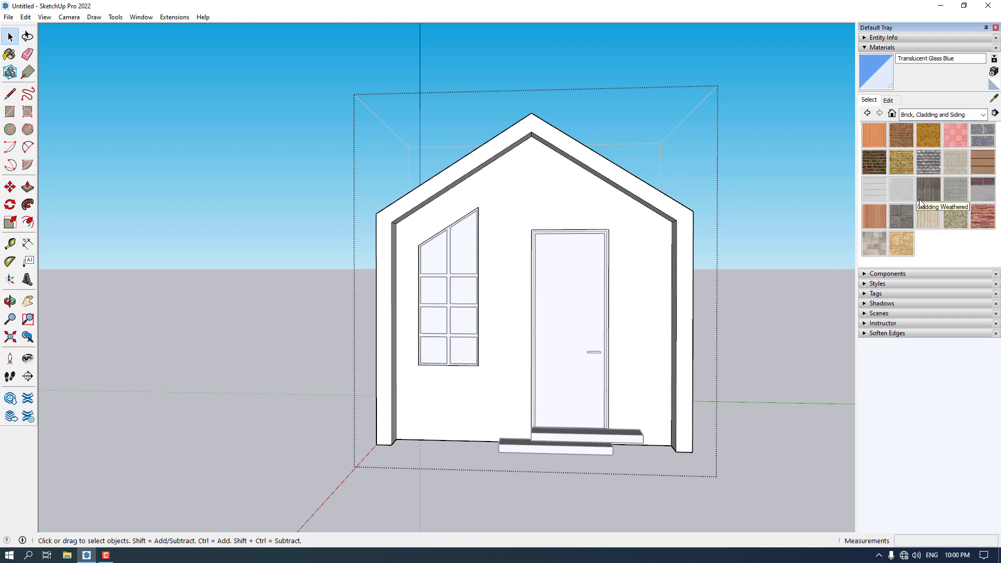
click(881, 216)
click(525, 216)
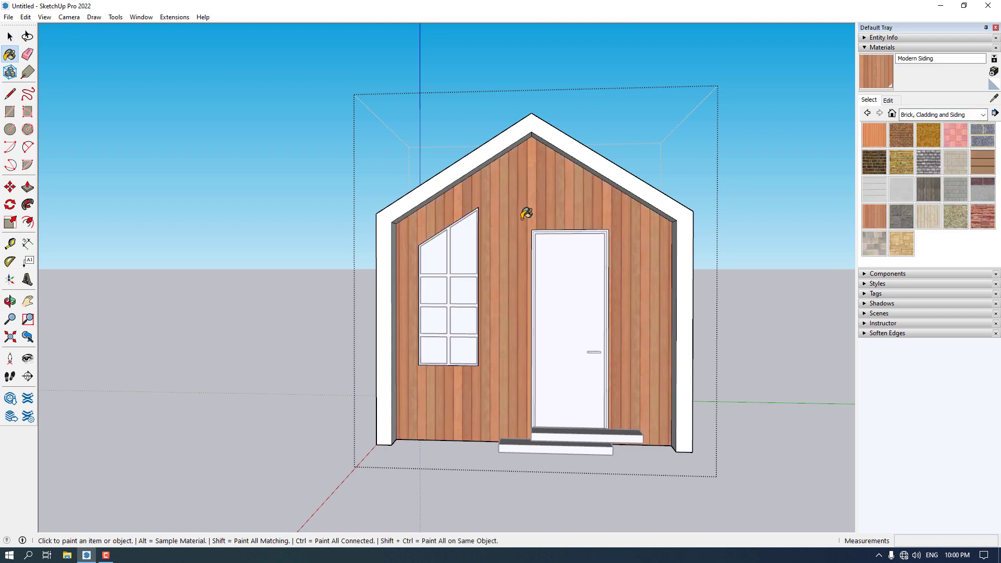
Adjust the Modern Siding material's colour to a red value of 164 and a green value of 128.
scroll(526, 216, down, 2)
mouse_move(527, 214)
middle_down()
mouse_move(565, 254)
mouse_move(673, 235)
mouse_move(639, 255)
middle_up()
scroll(565, 253, up, 3)
click(888, 100)
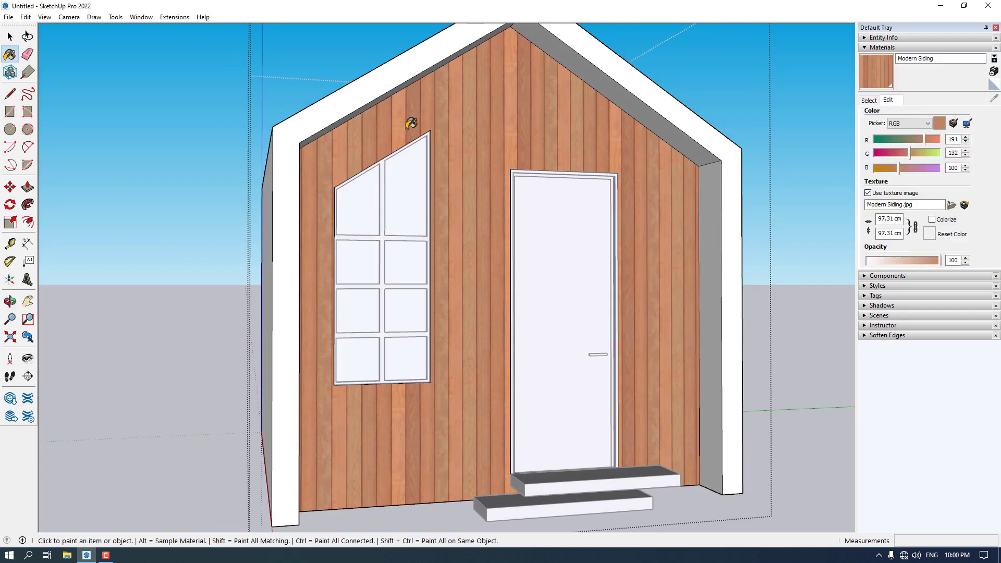
double_click(954, 139)
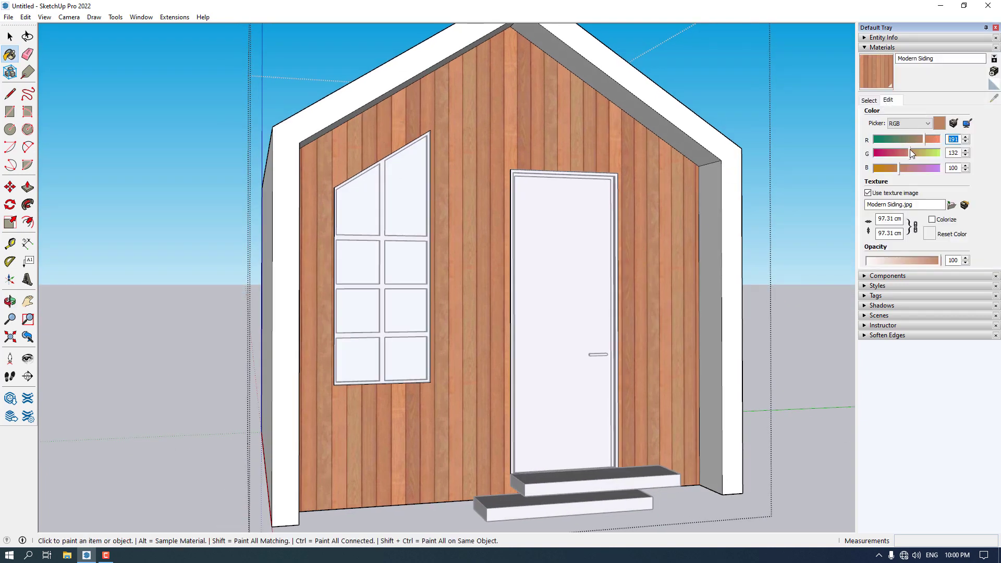
drag(926, 141, 916, 142)
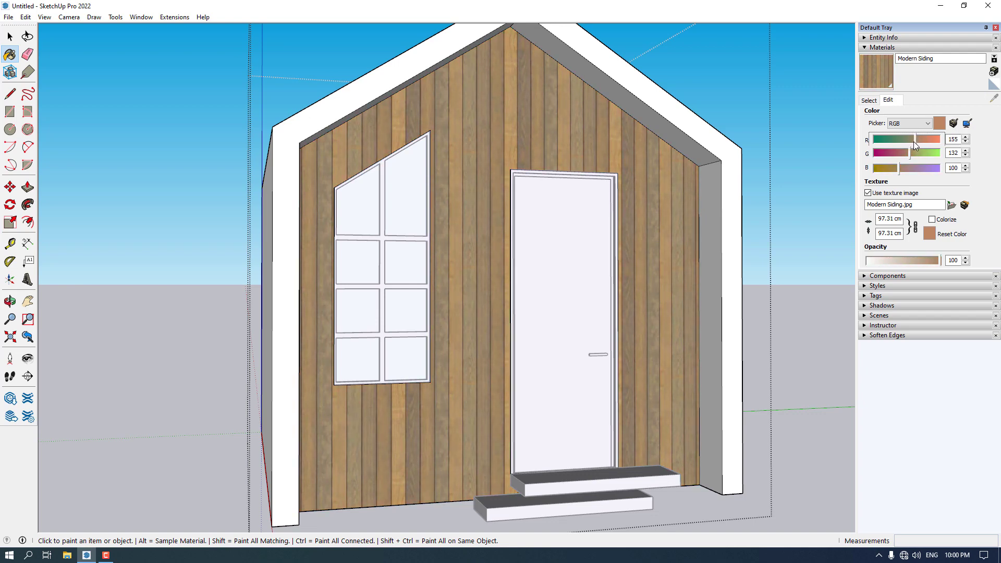
drag(960, 139, 937, 139)
text(164)
drag(905, 149, 903, 152)
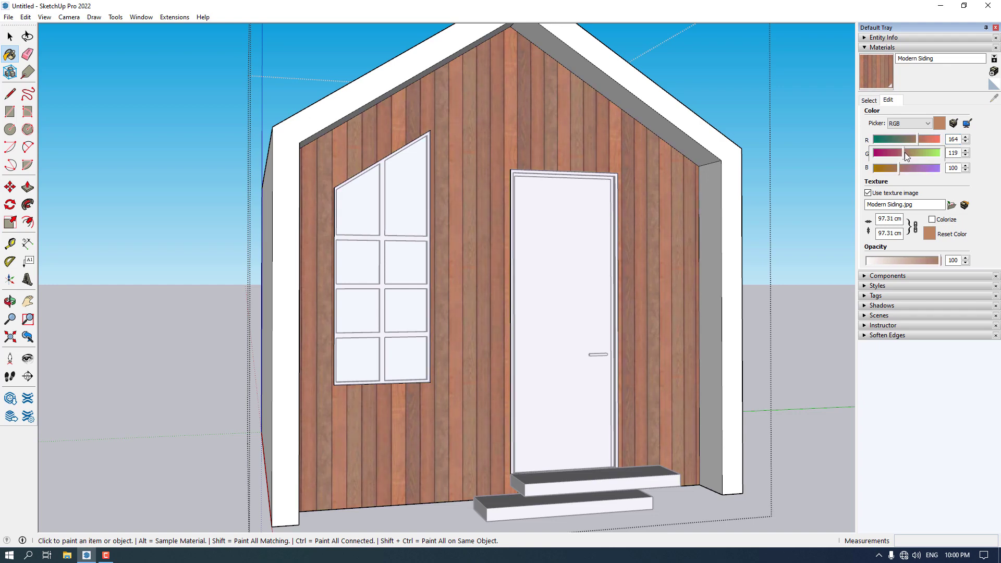
key(Tab)
text(128)
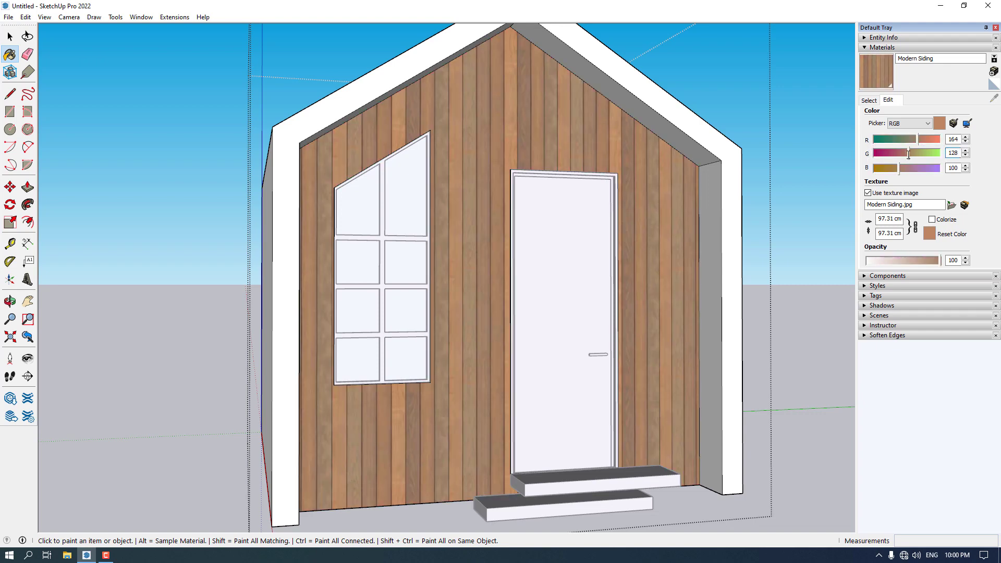
Set the Modern Siding material's blue value to 100 and its texture width to 100 cm.
mouse_move(899, 168)
mouse_down()
mouse_move(911, 169)
mouse_move(895, 170)
mouse_up()
key(Tab)
text(100)
drag(895, 218, 869, 220)
text(100)
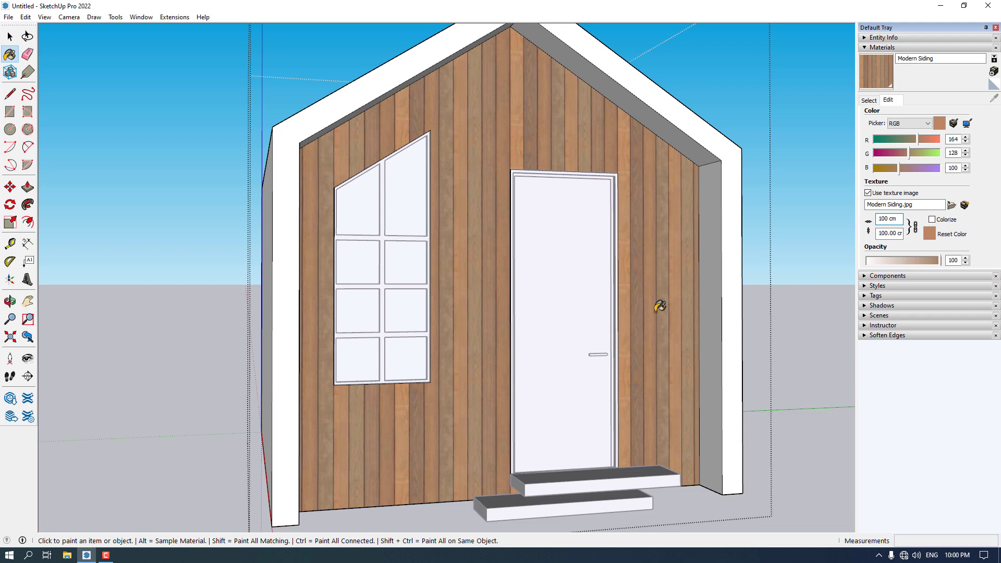
Try painting the inner side face of the house's front recess with Modern Siding, and undo it.
scroll(660, 307, down, 5)
middle_drag(558, 291, 490, 280)
scroll(573, 293, up, 4)
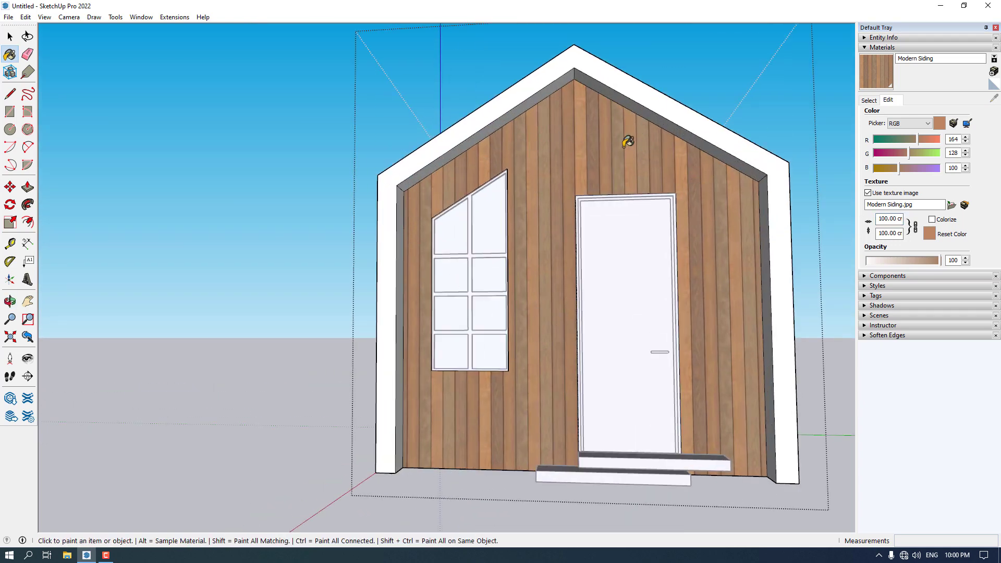
scroll(628, 142, down, 3)
middle_drag(536, 127, 744, 346)
mouse_move(597, 123)
middle_down()
mouse_move(588, 277)
mouse_move(603, 161)
middle_up()
scroll(600, 246, up, 4)
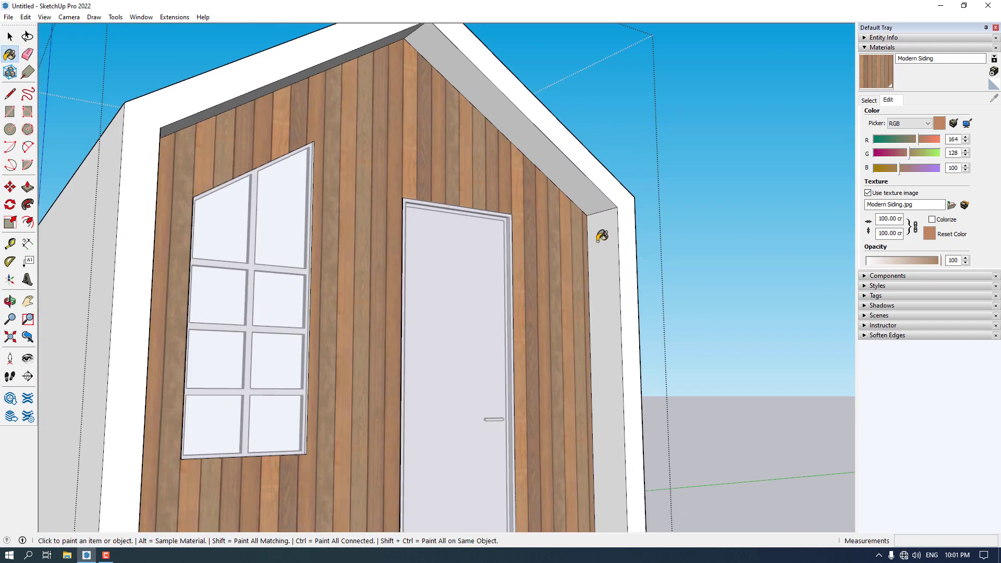
click(601, 235)
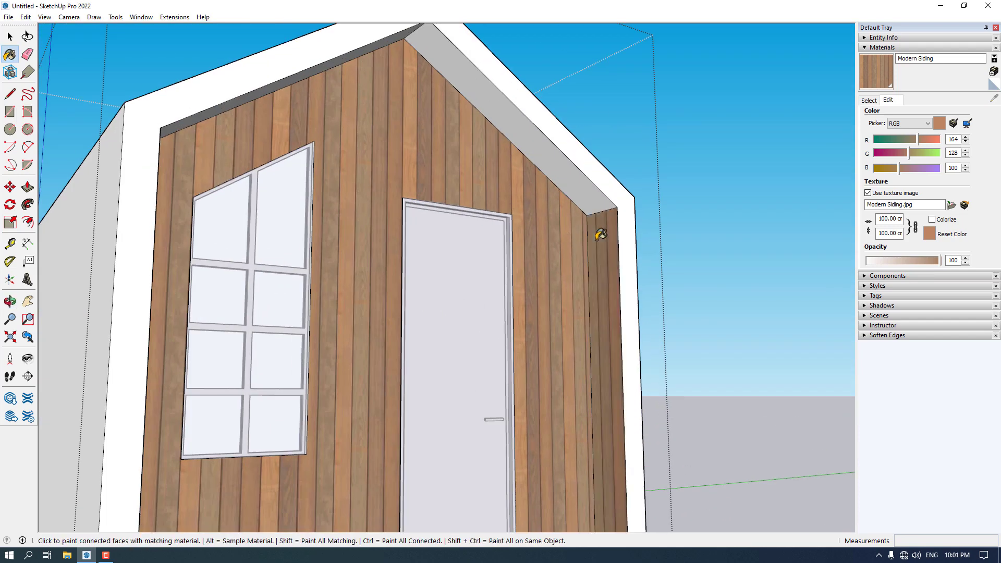
key(ctrl+z)
Paint the front recess's inner side face and sloped roof undersides with Polished Concrete New from Asphalt and Concrete.
click(862, 101)
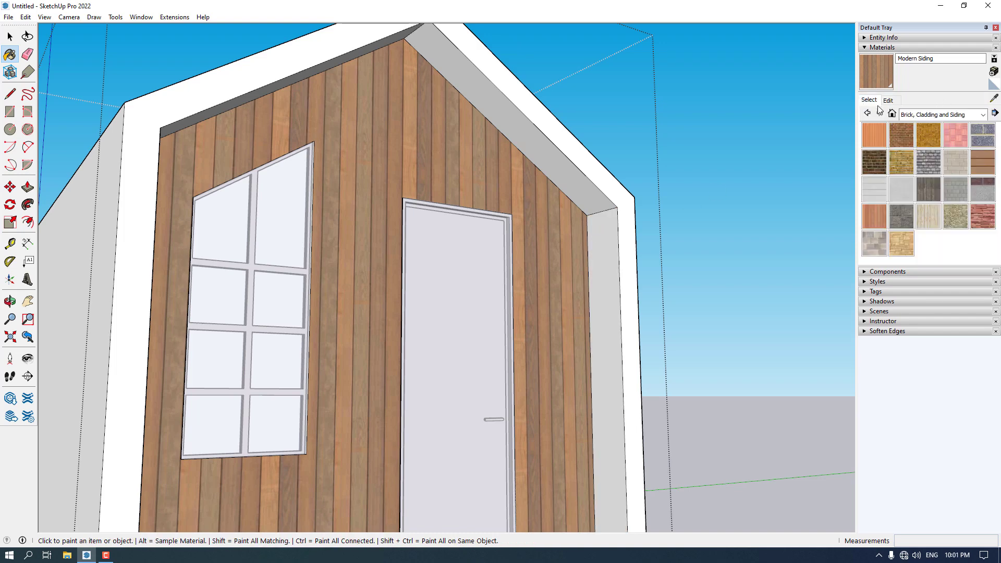
click(939, 114)
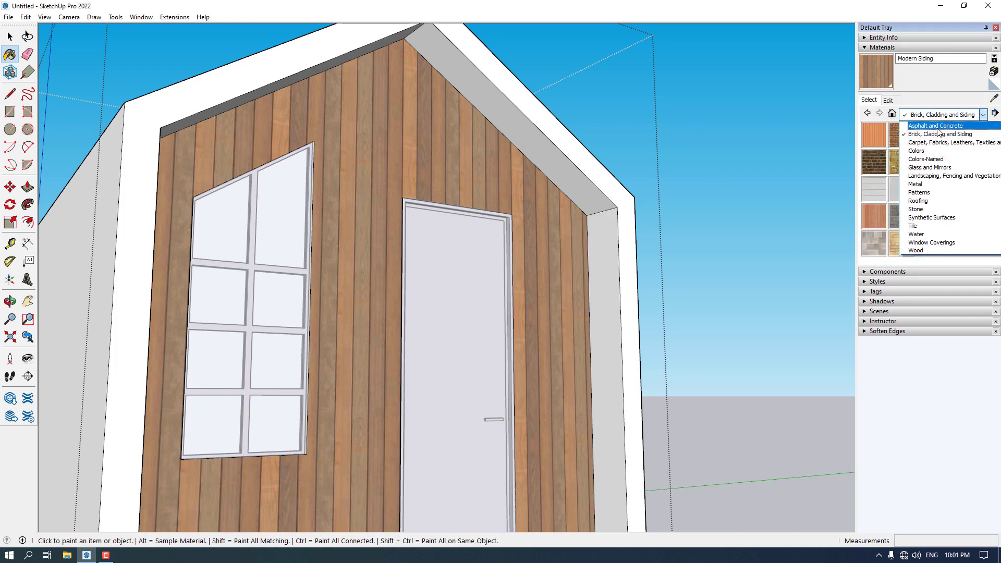
click(937, 127)
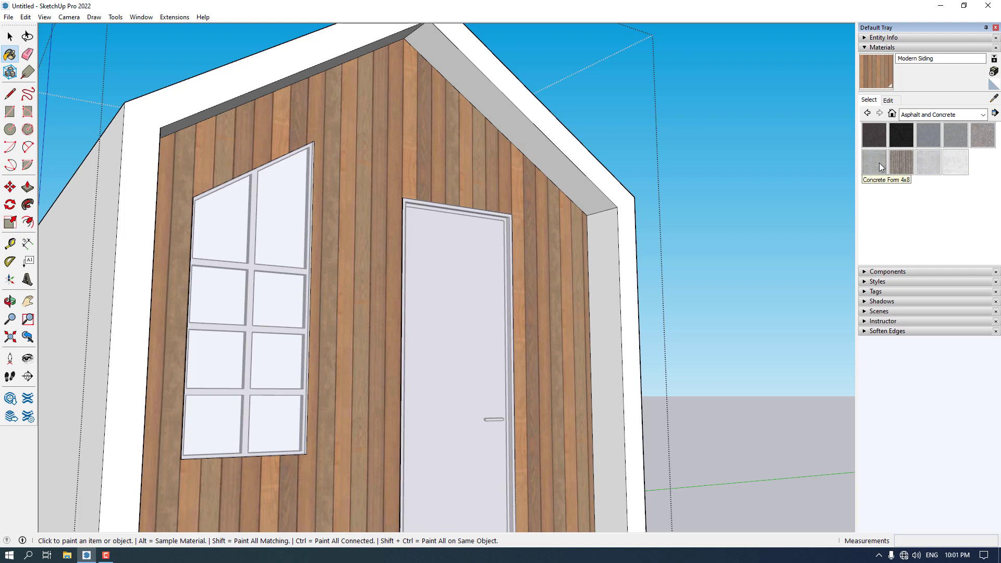
click(933, 166)
click(608, 226)
click(584, 189)
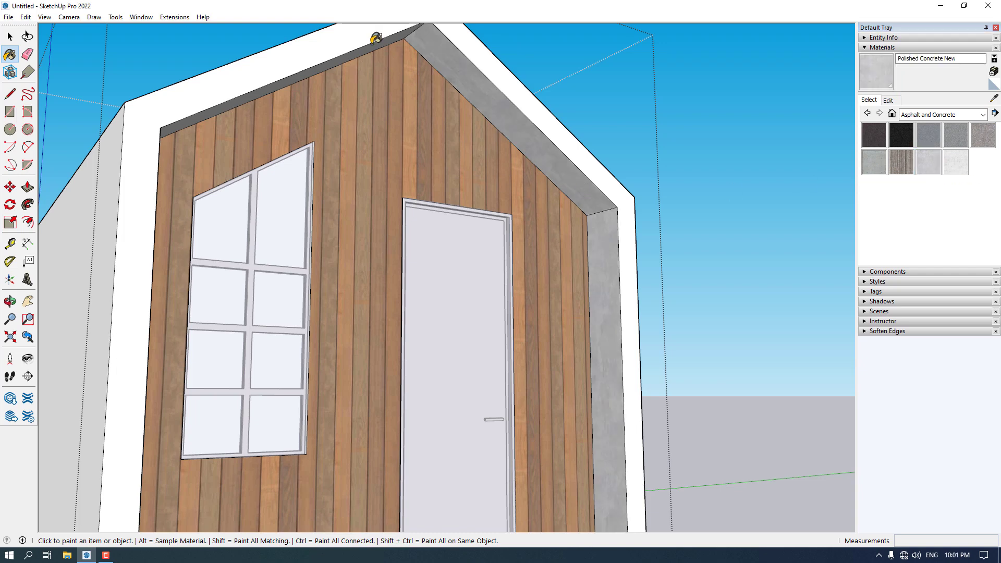
click(373, 44)
Paint the outer faces of the house's frame, including its front edge, with Polished Concrete New.
scroll(553, 118, down, 4)
mouse_move(476, 174)
middle_down()
mouse_move(294, 217)
mouse_move(787, 214)
mouse_move(575, 219)
mouse_move(733, 163)
middle_up()
scroll(292, 211, up, 1)
click(359, 170)
scroll(358, 166, up, 2)
scroll(328, 212, down, 5)
scroll(575, 219, up, 5)
Set the Polished Concrete New material's blue value to 200 and its texture width to 100 cm.
click(888, 100)
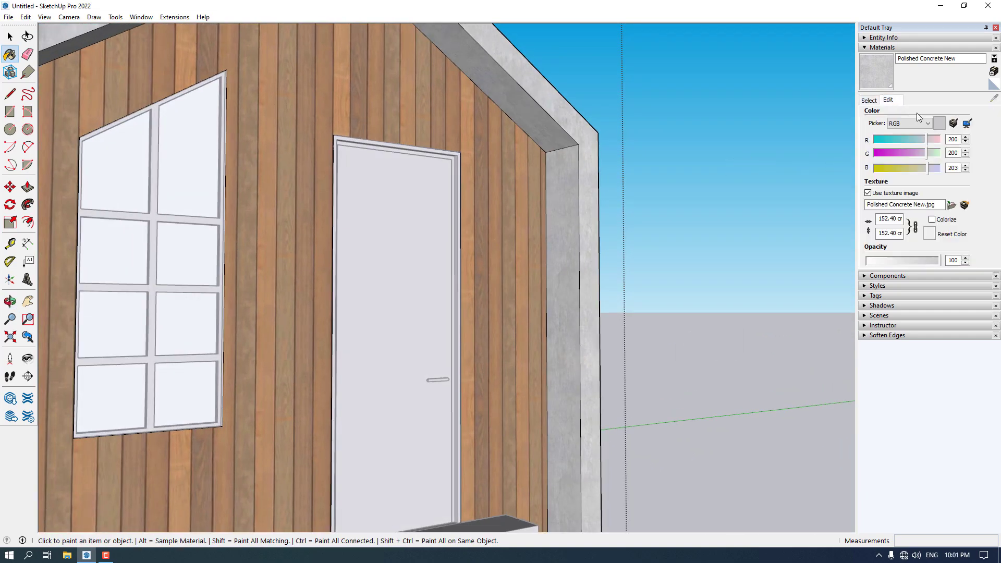
click(954, 168)
key(BackSpace)
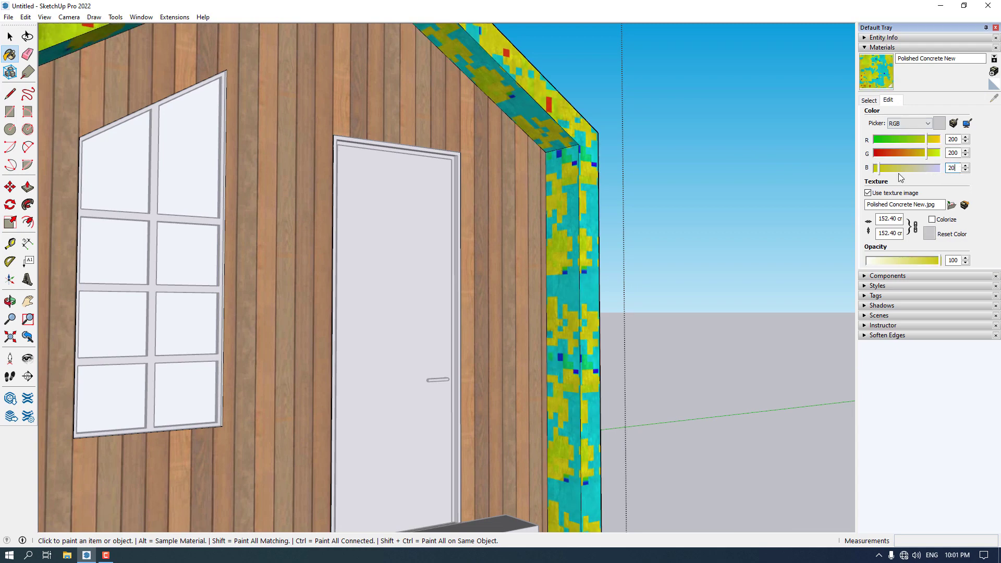
text(0)
key(Tab)
key(Tab)
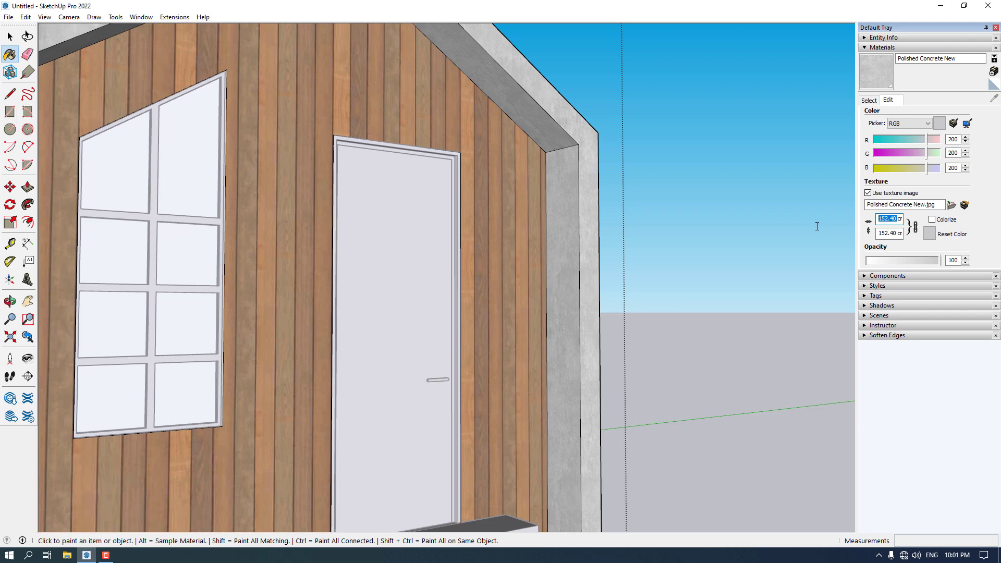
text(100cm)
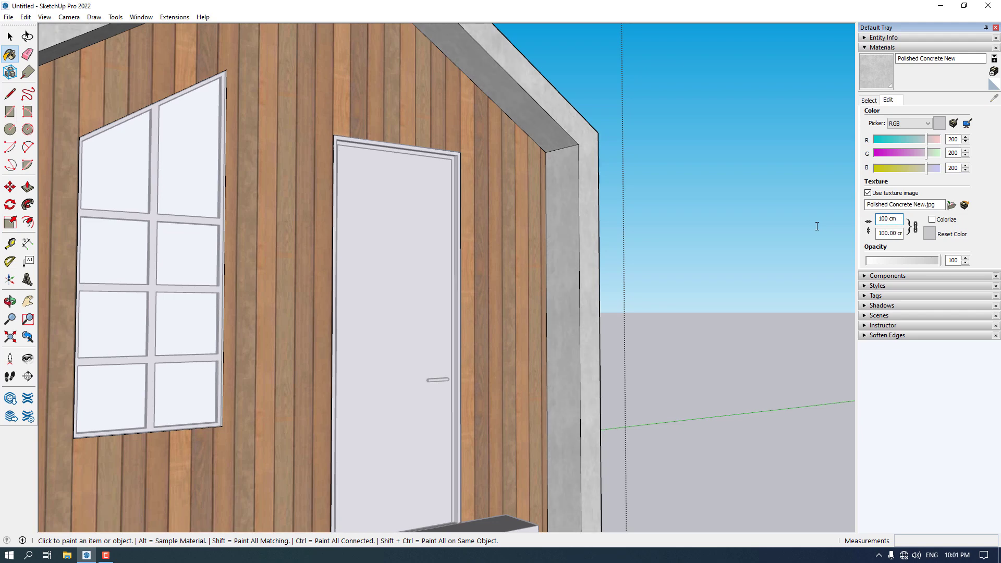
click(874, 102)
Purge all unused items from the model through the Model Info statistics, and close Model Info.
scroll(566, 170, down, 5)
middle_drag(485, 229, 412, 292)
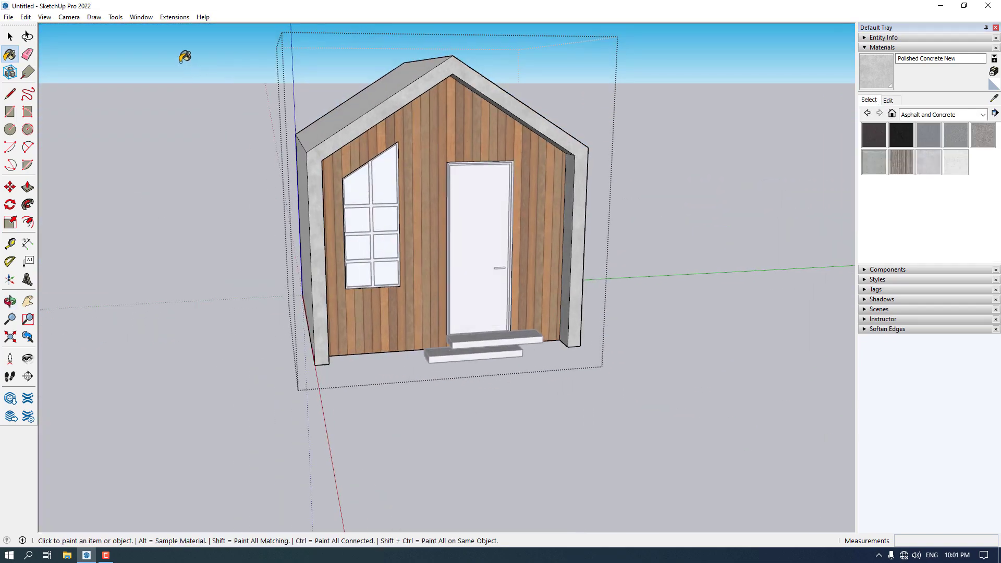
click(146, 21)
click(159, 71)
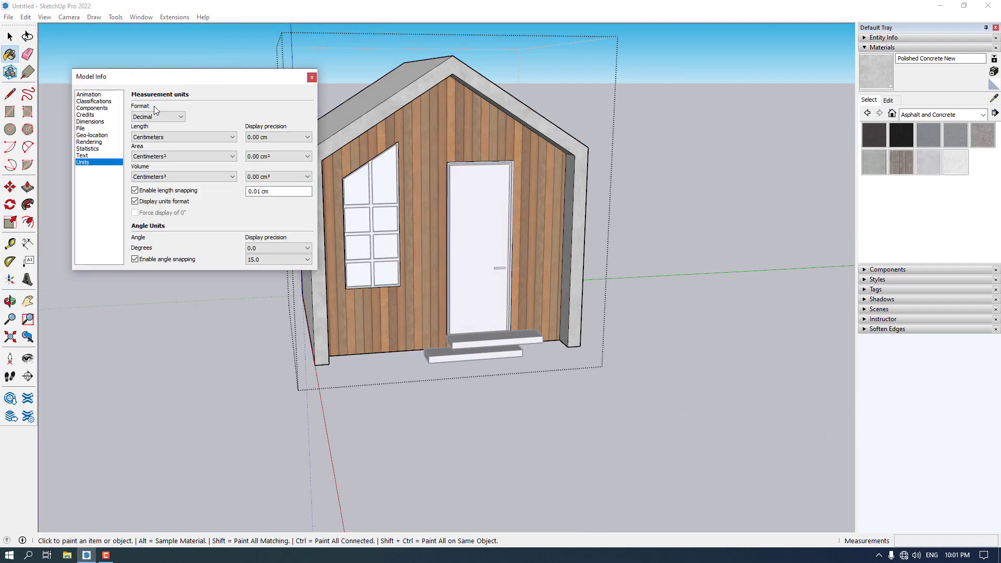
click(88, 149)
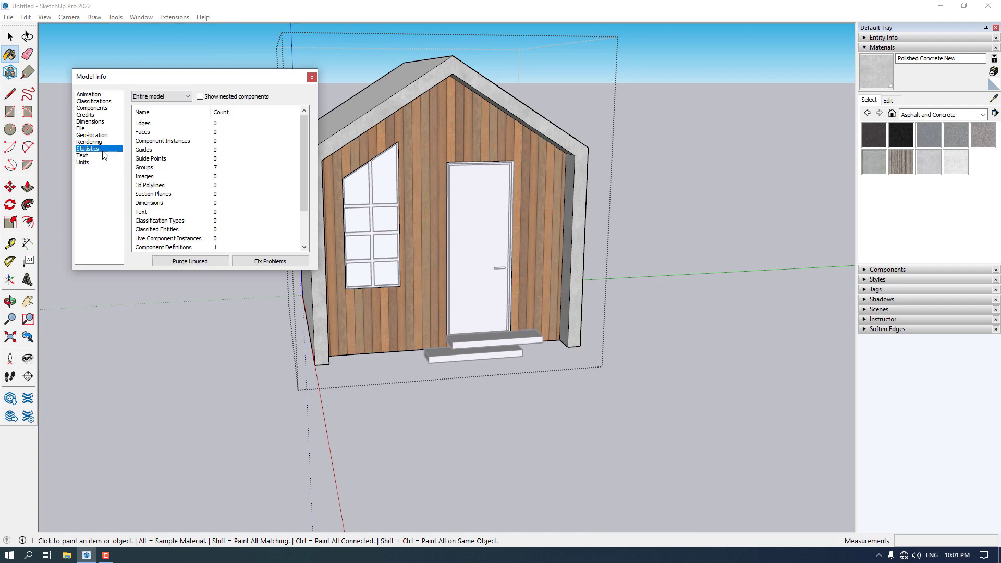
click(191, 262)
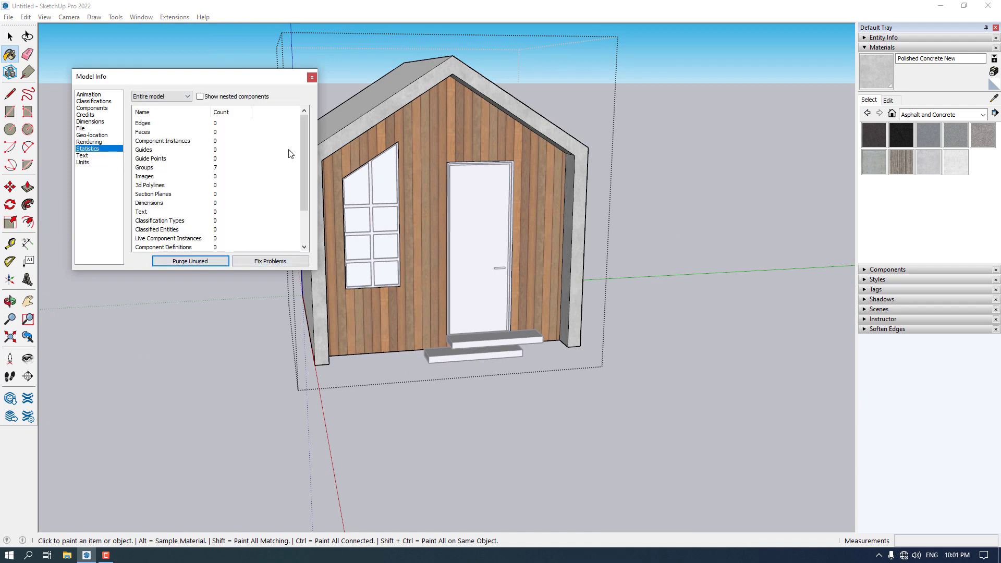
click(312, 78)
Save the model in the Documents folder under the file name Tiny House.
key(space)
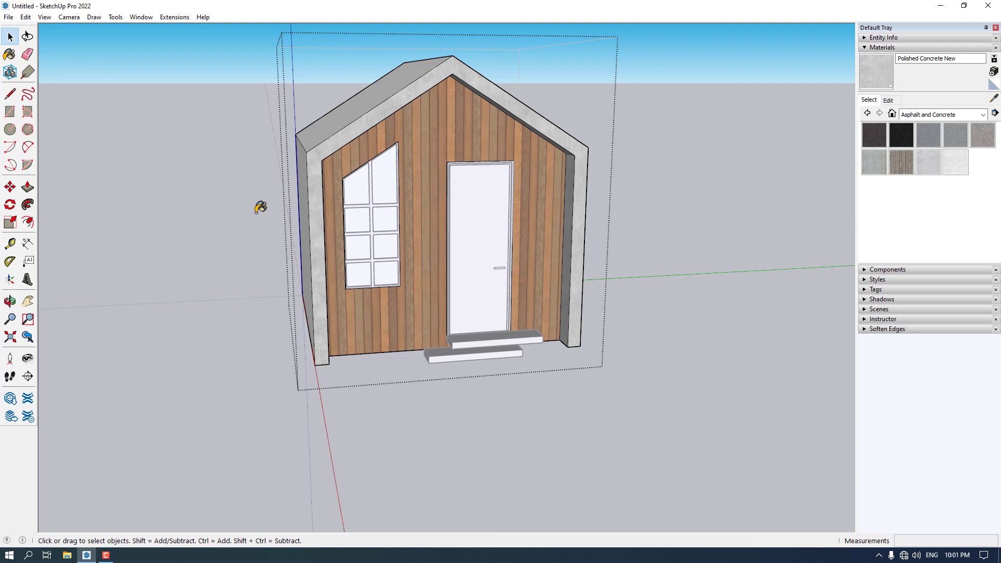
key(ctrl+s)
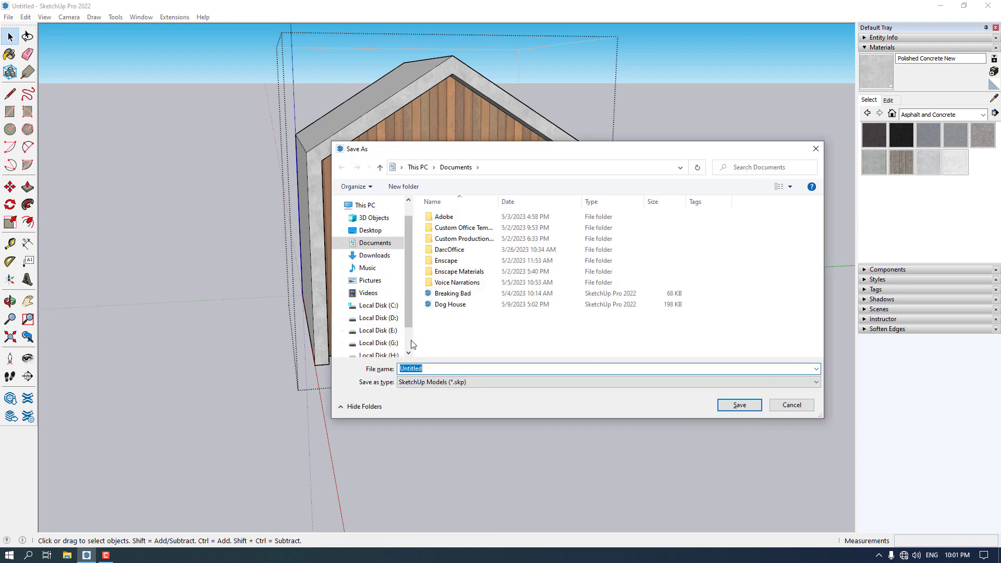
text(Tiny House)
key(Return)
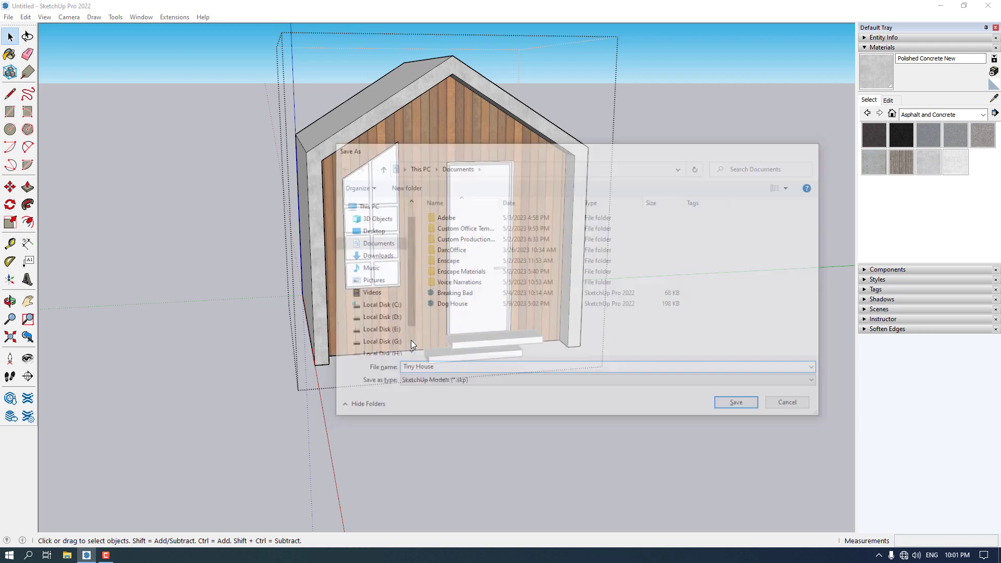
Close the house group, select the whole house with its window, door and steps, combine everything into one group, and clear the selection.
middle_drag(540, 386, 487, 331)
scroll(487, 331, up, 3)
scroll(423, 339, down, 4)
middle_drag(424, 339, 536, 407)
scroll(468, 307, up, 3)
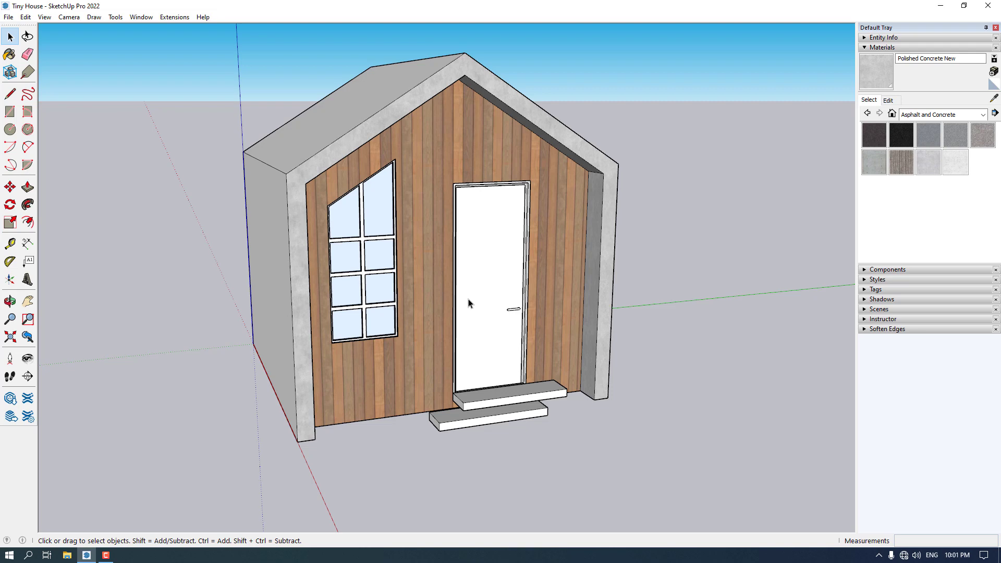
scroll(469, 305, down, 4)
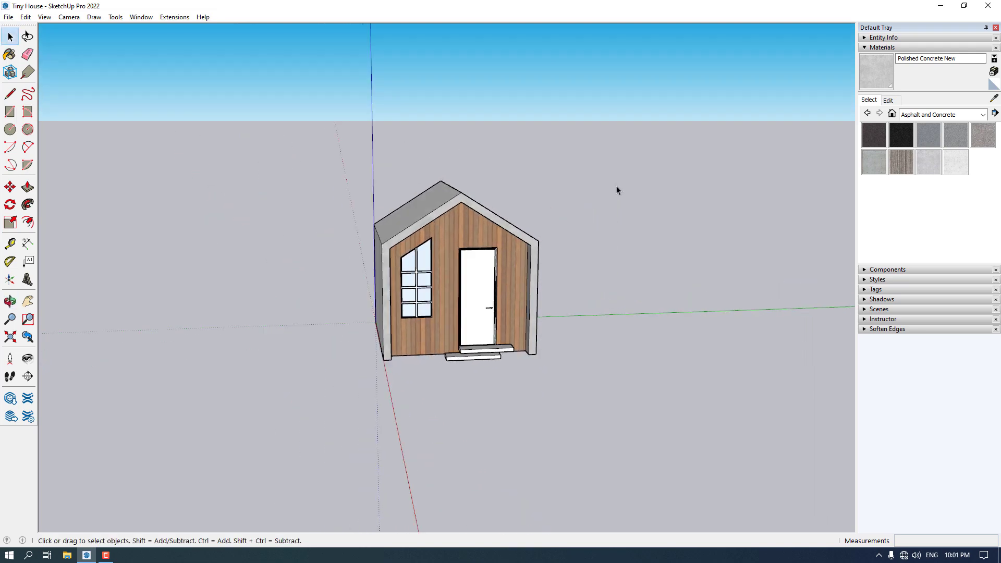
drag(173, 451, 173, 451)
scroll(449, 280, up, 4)
right_click(449, 280)
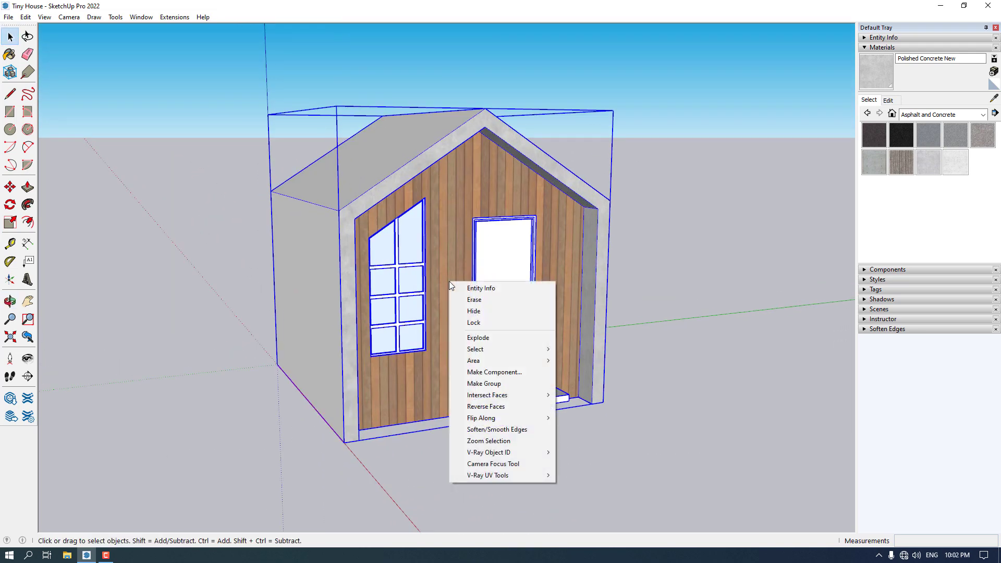
click(502, 381)
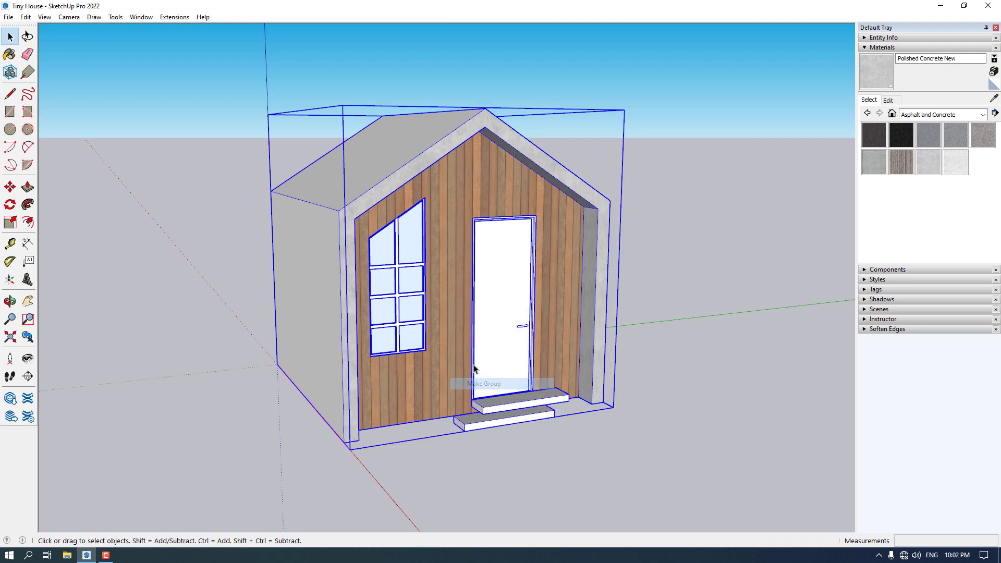
click(244, 444)
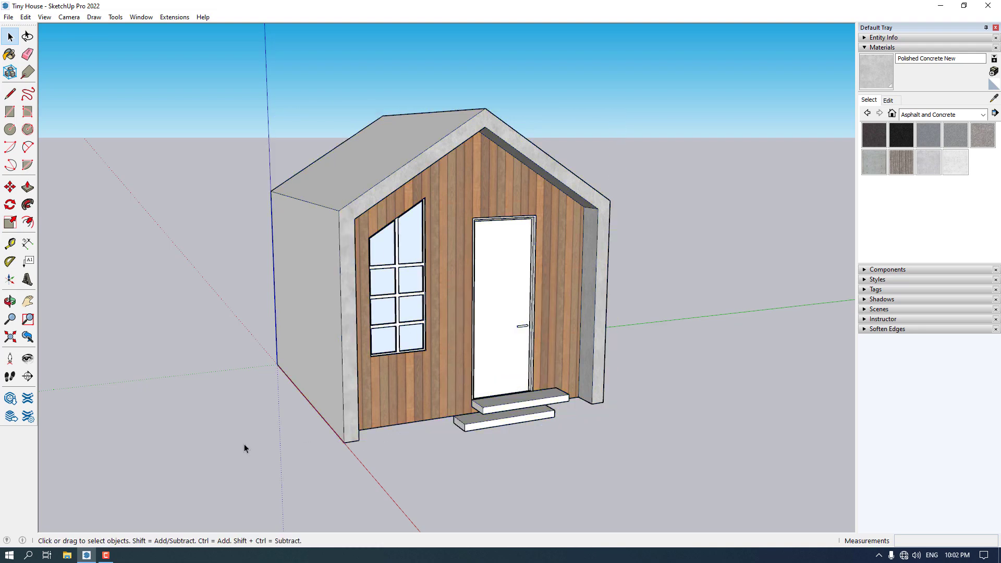